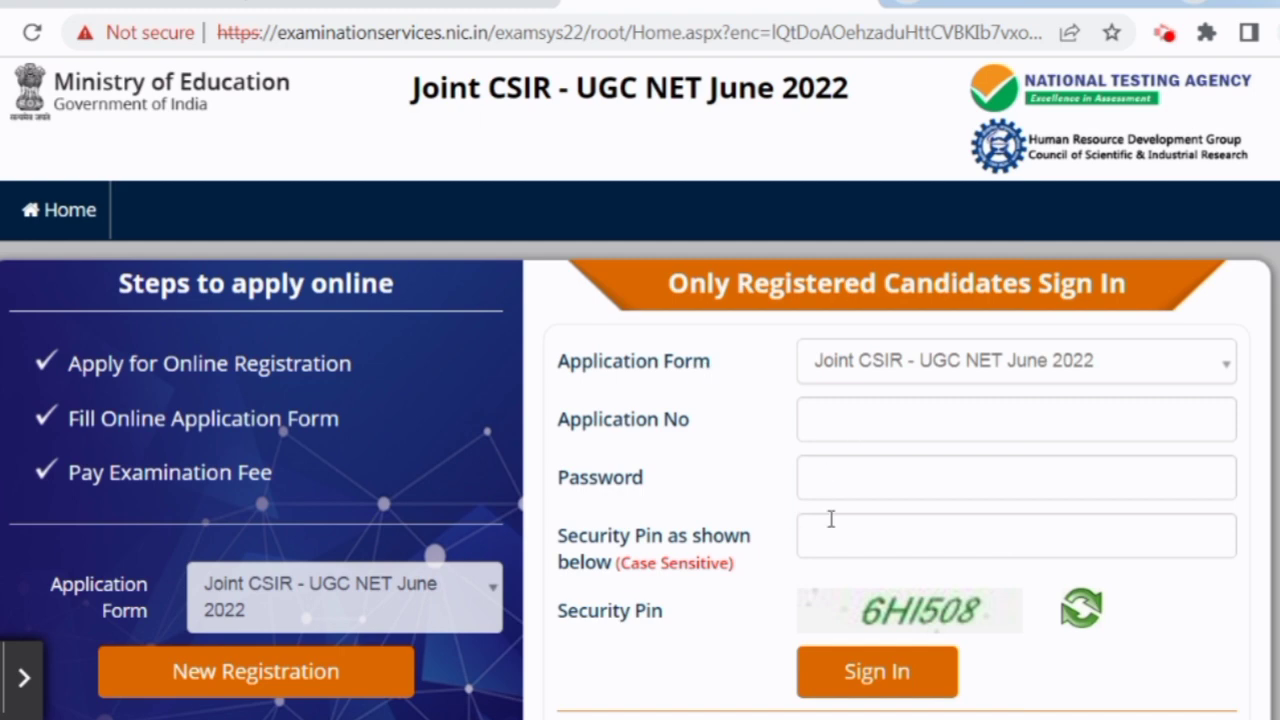
Start a New Registration, read the instructions, and accept the declaration to reach Personal Details.
scroll(668, 509, down, 1)
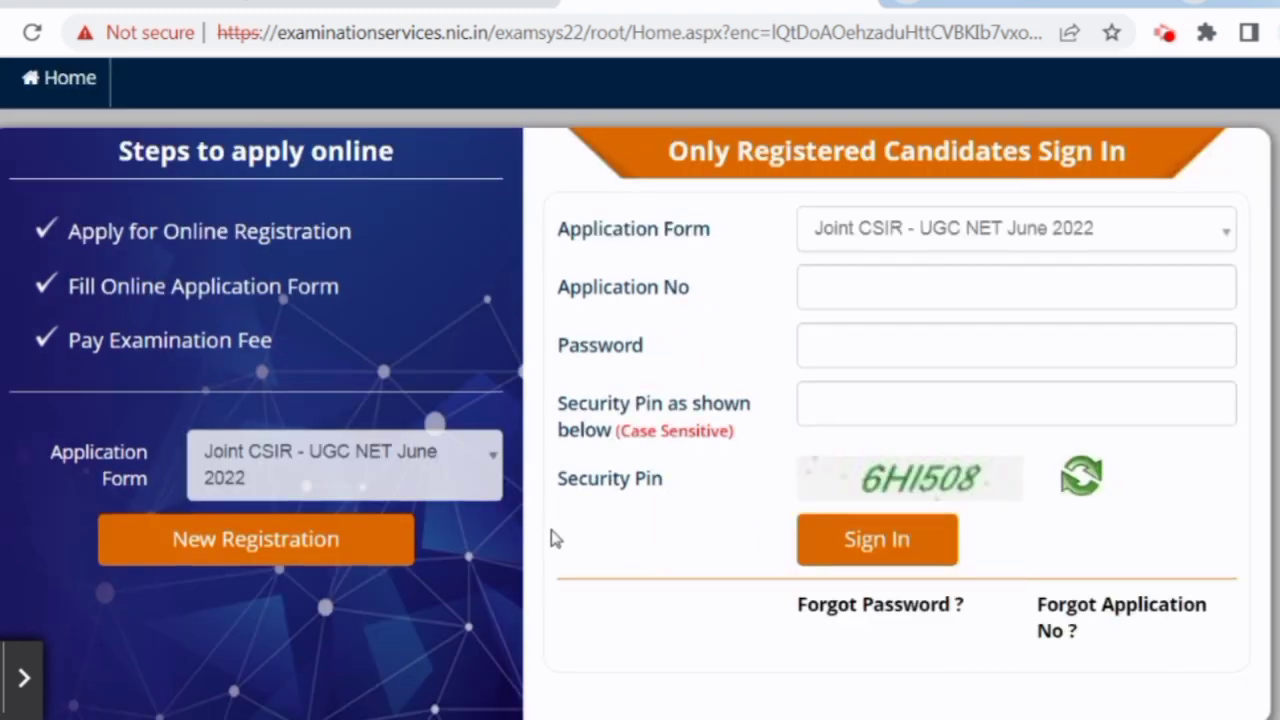
click(310, 542)
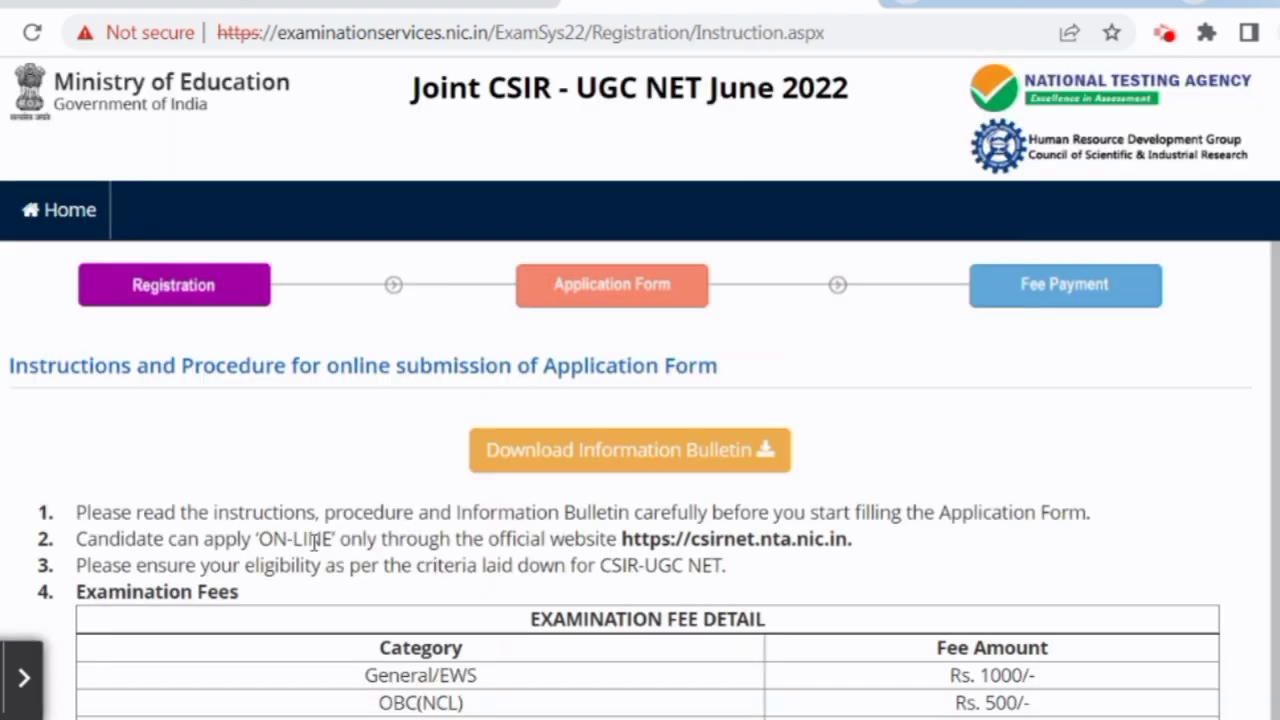
scroll(547, 569, down, 2)
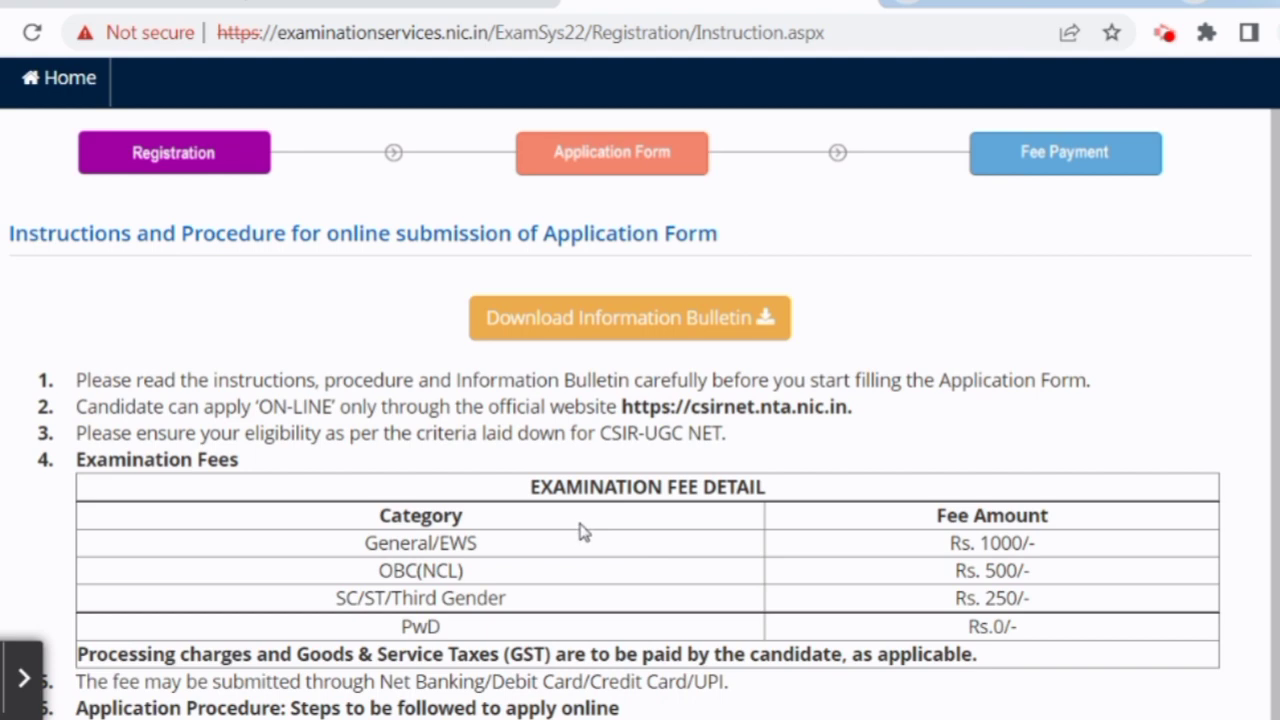
scroll(410, 490, down, 2)
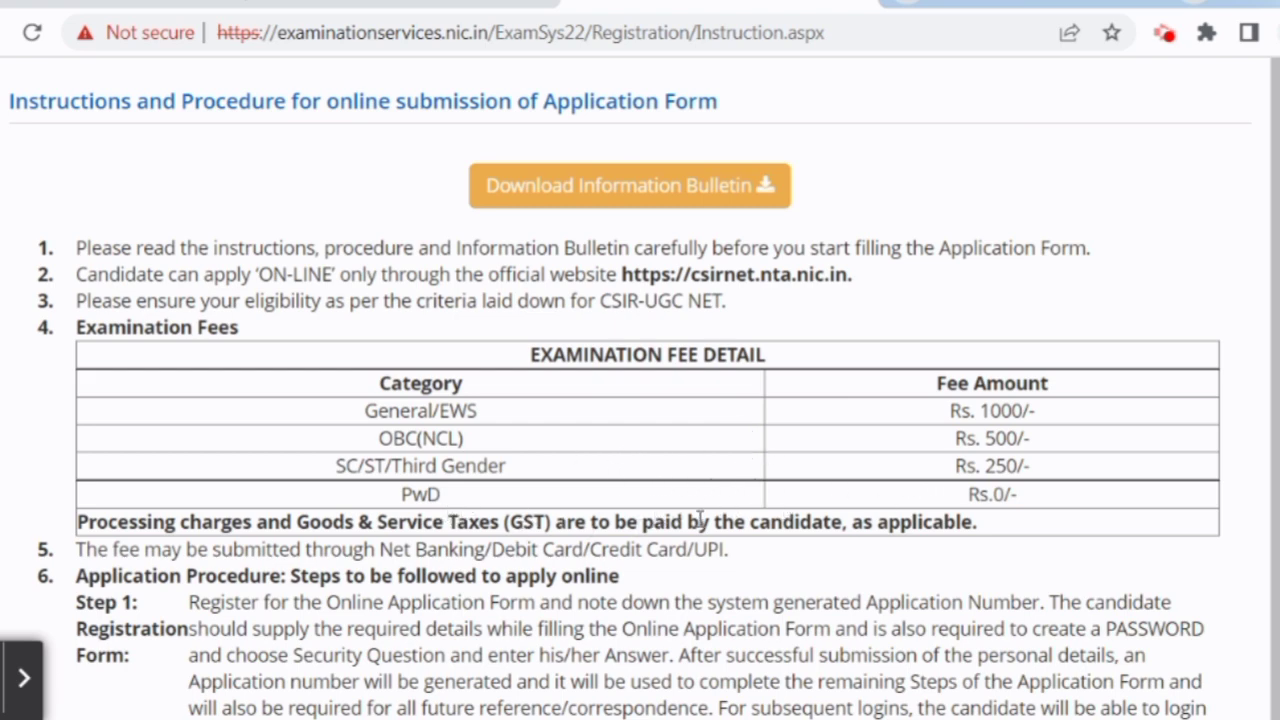
scroll(871, 527, down, 1)
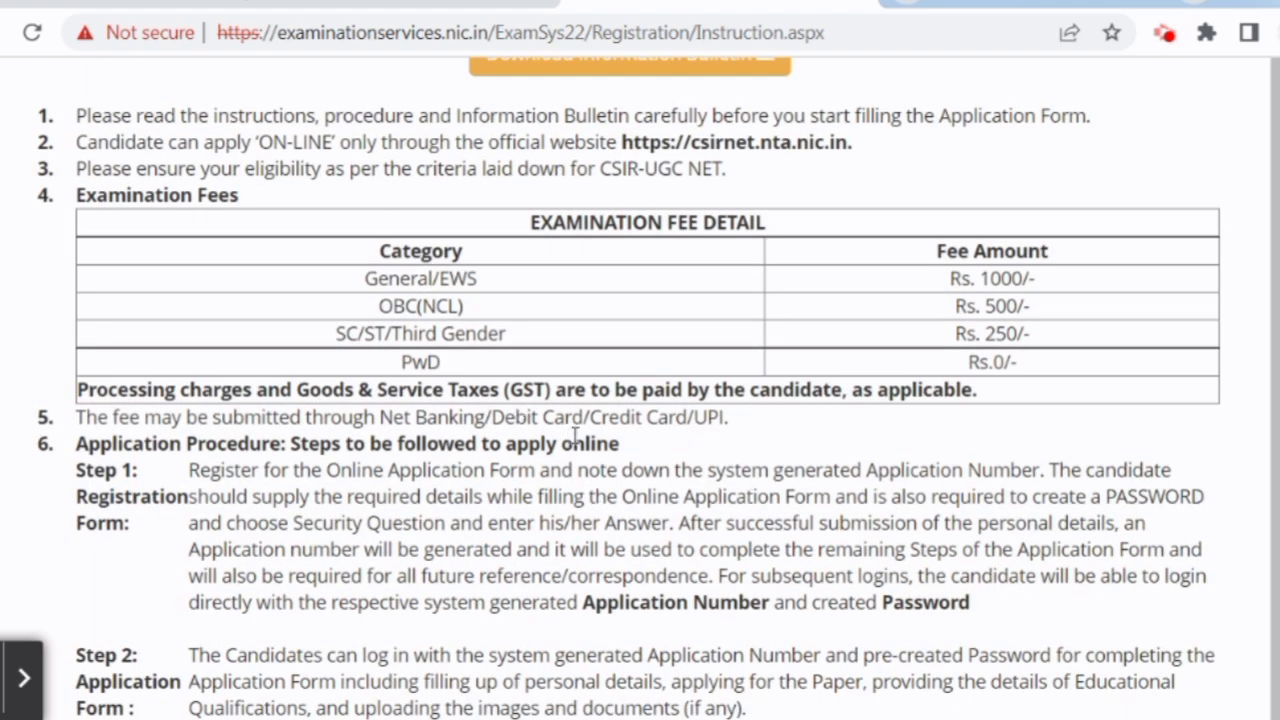
scroll(578, 432, down, 12)
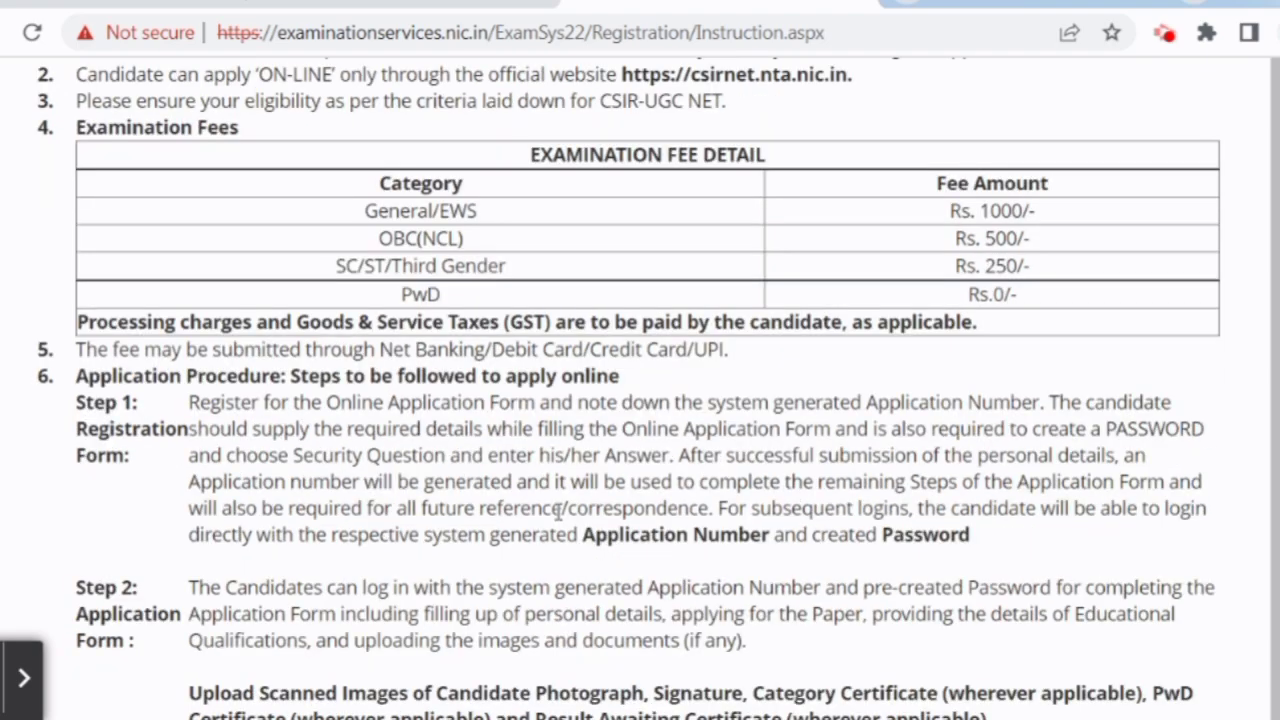
scroll(325, 530, down, 1)
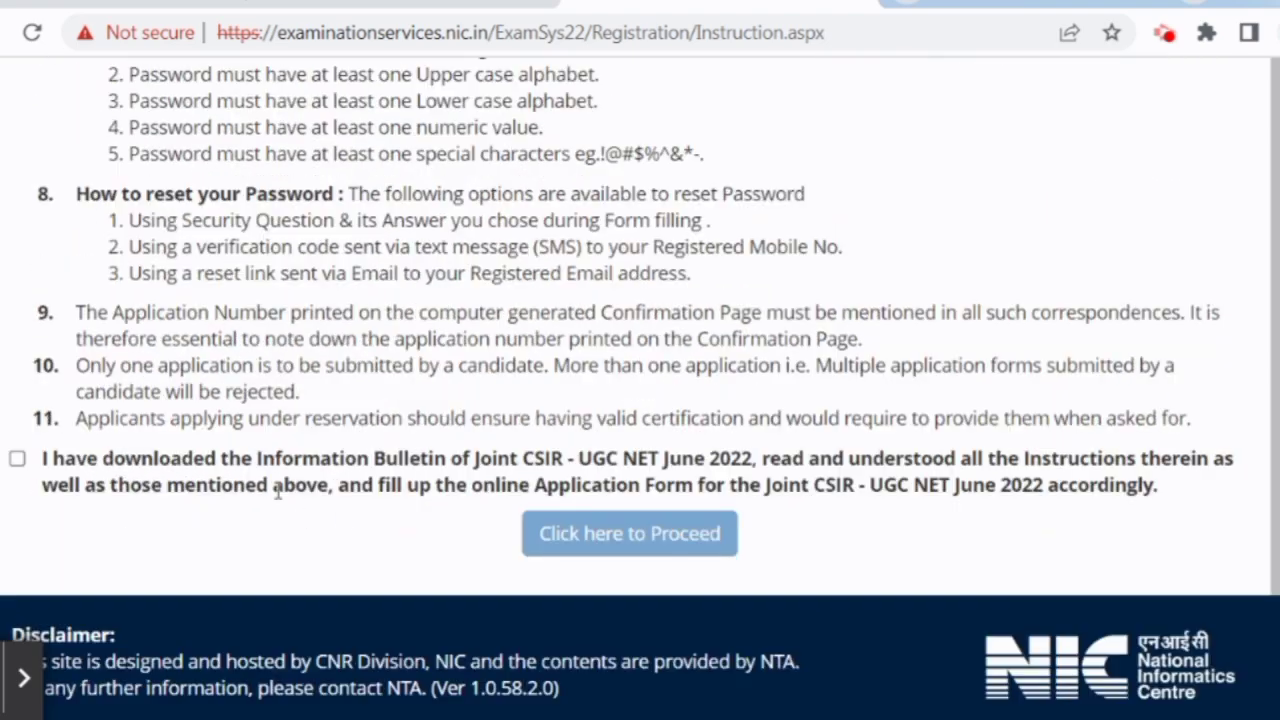
click(17, 460)
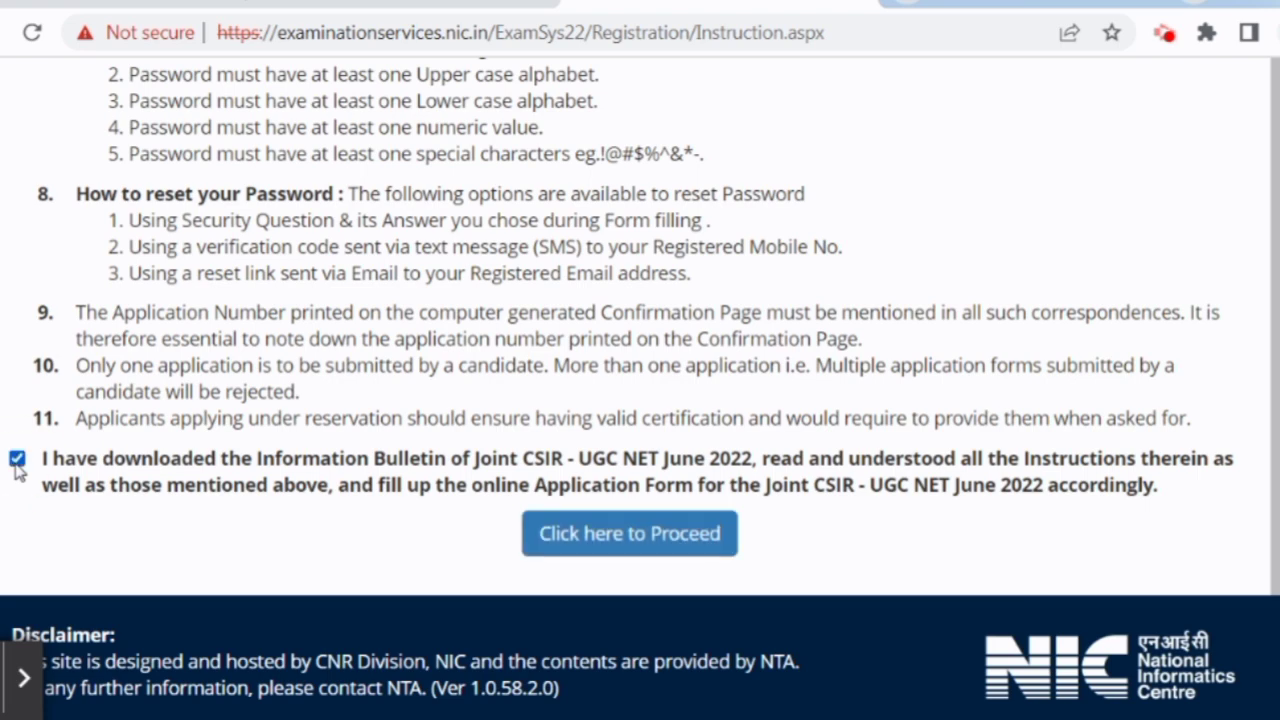
click(611, 552)
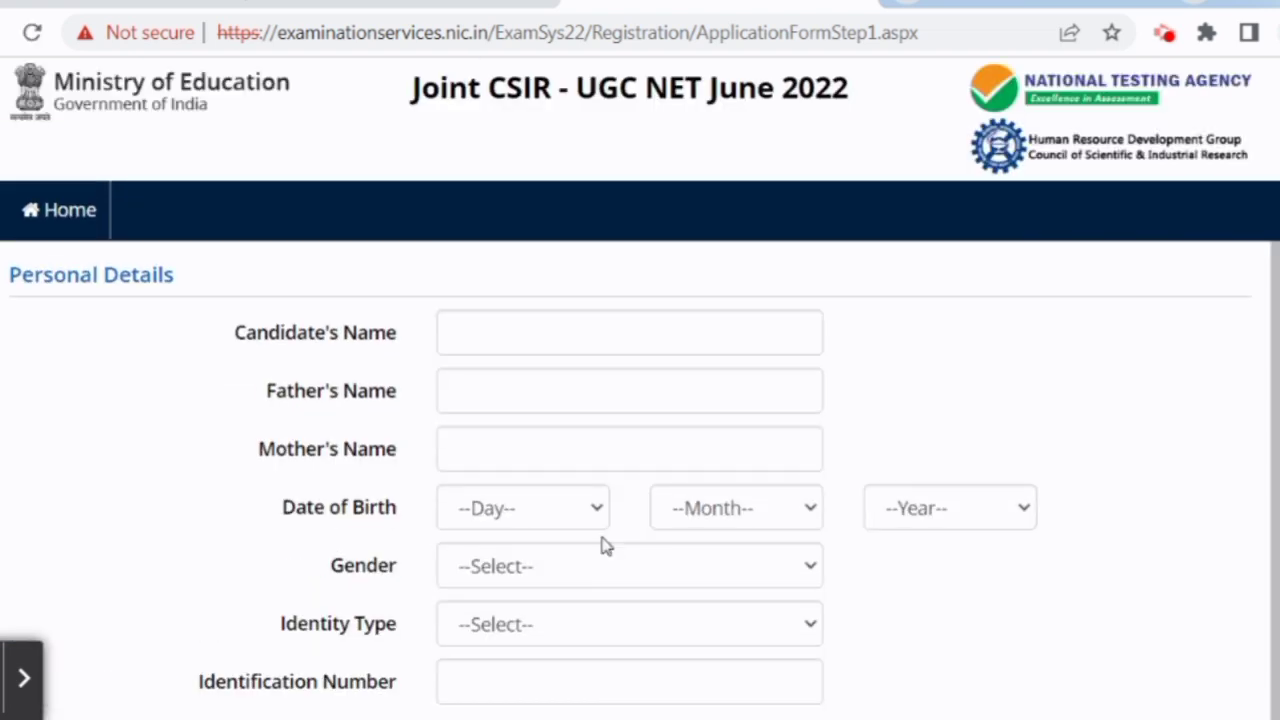
Choose Male as the candidate's gender on the Personal Details form.
scroll(876, 366, down, 1)
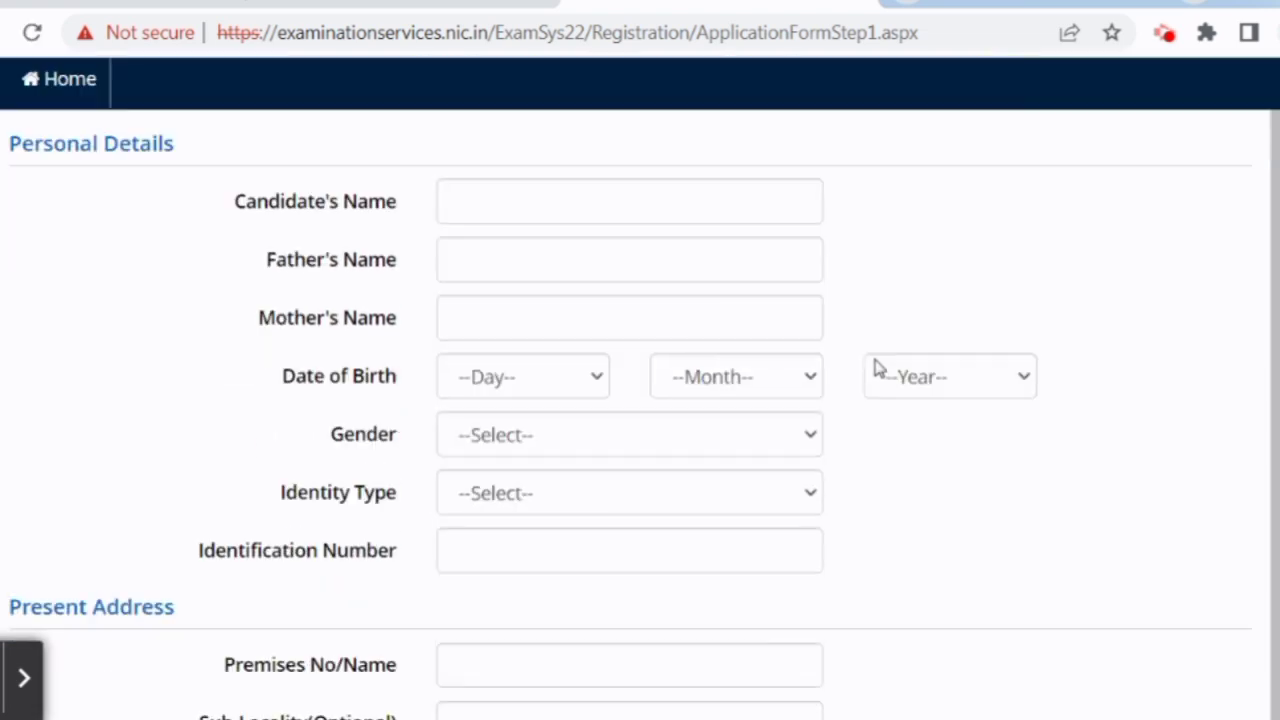
click(542, 200)
click(951, 214)
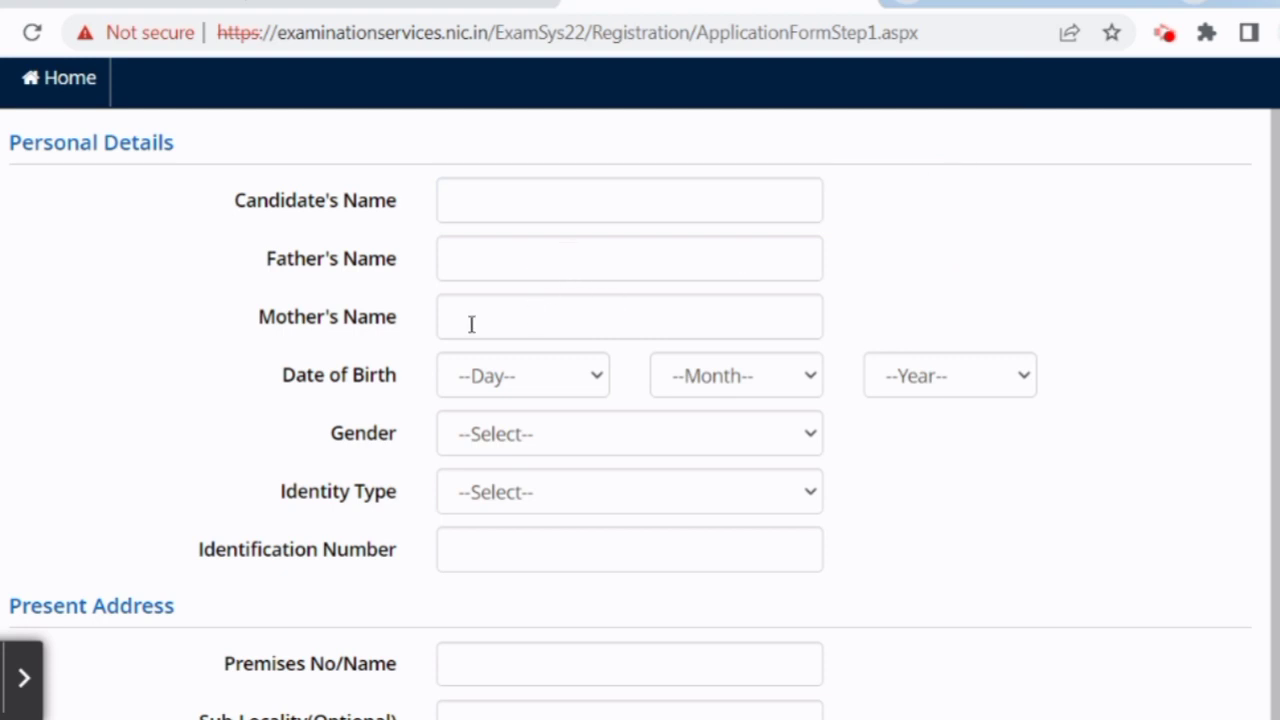
scroll(505, 357, down, 1)
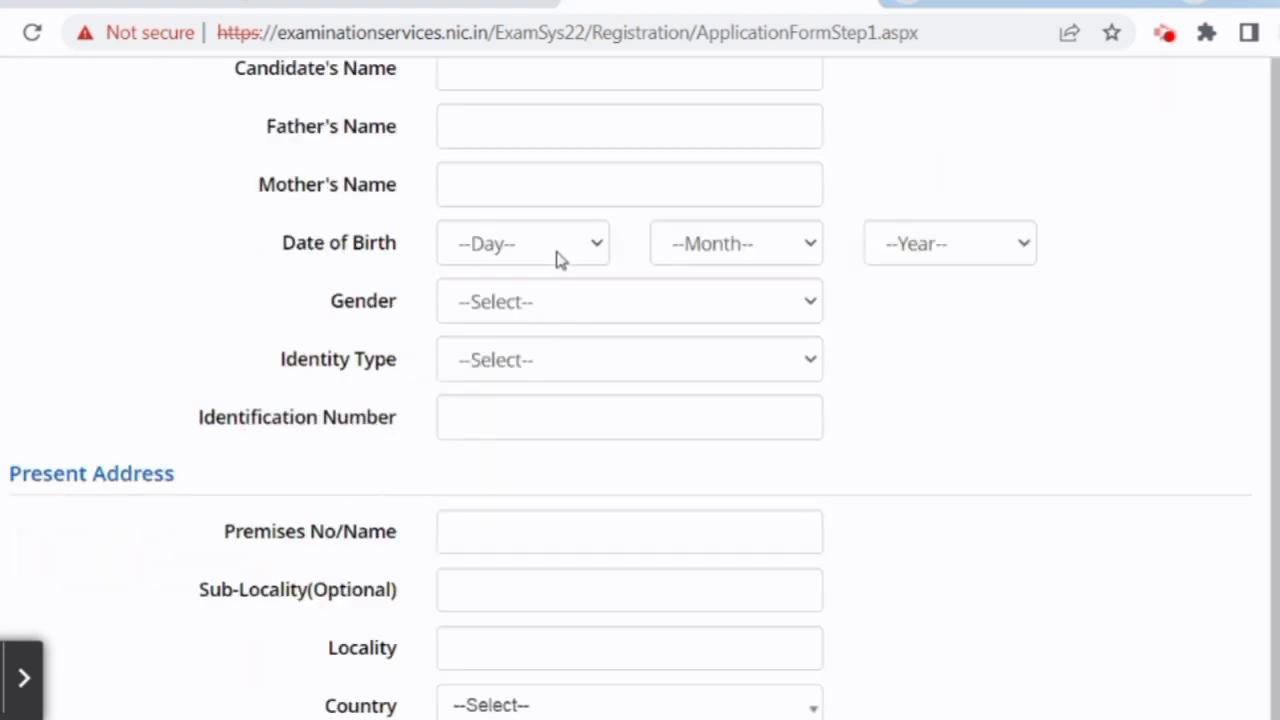
click(584, 258)
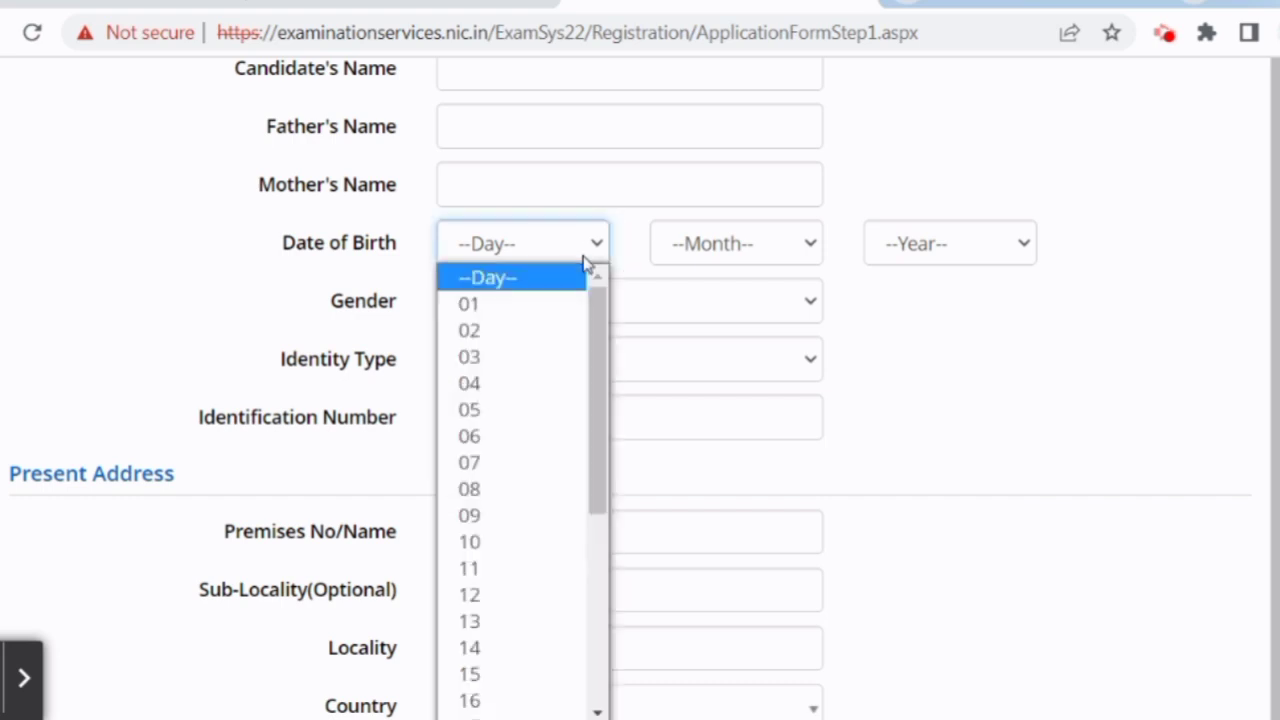
click(584, 256)
click(543, 312)
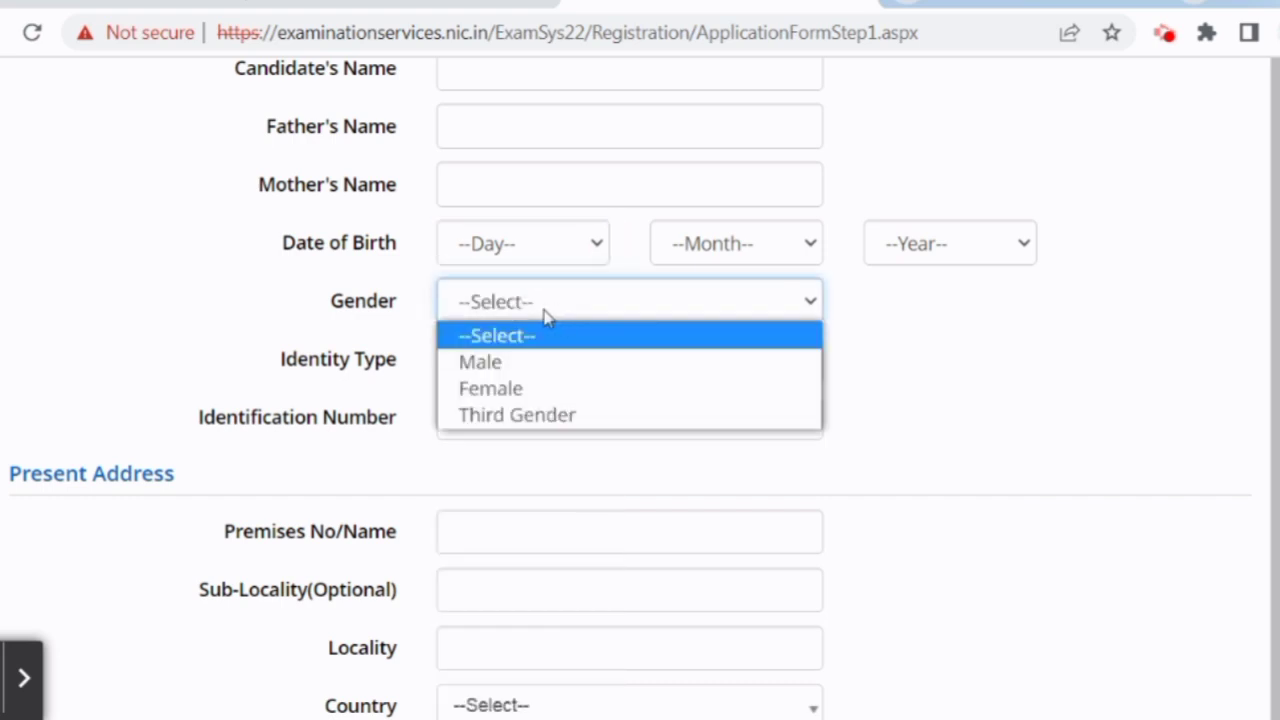
click(541, 362)
Select Voter ID as the identity type.
scroll(666, 345, down, 1)
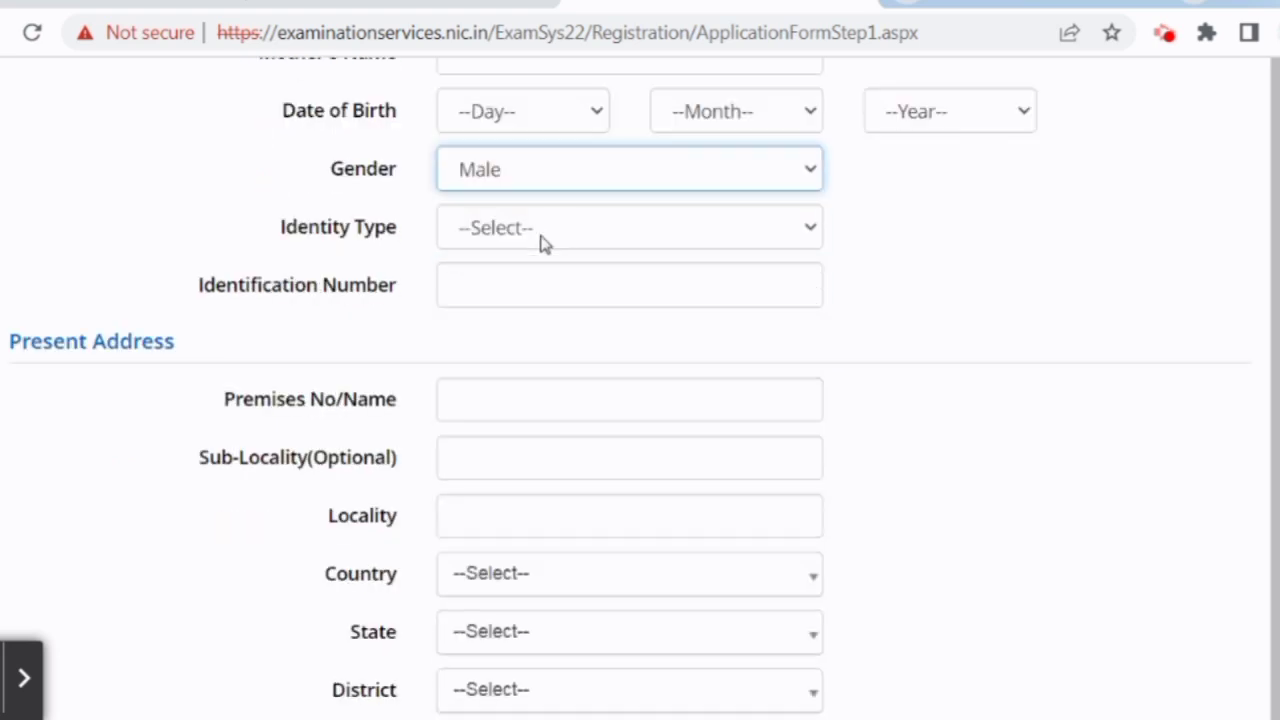
click(540, 240)
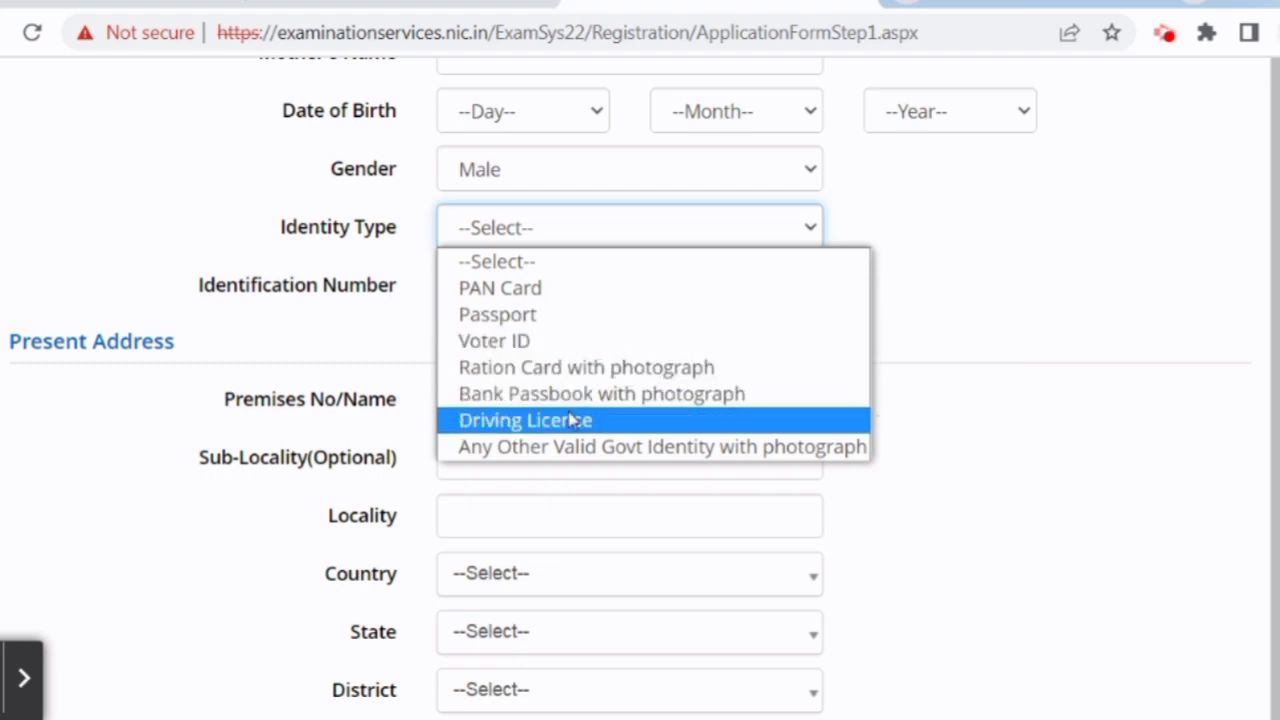
click(560, 343)
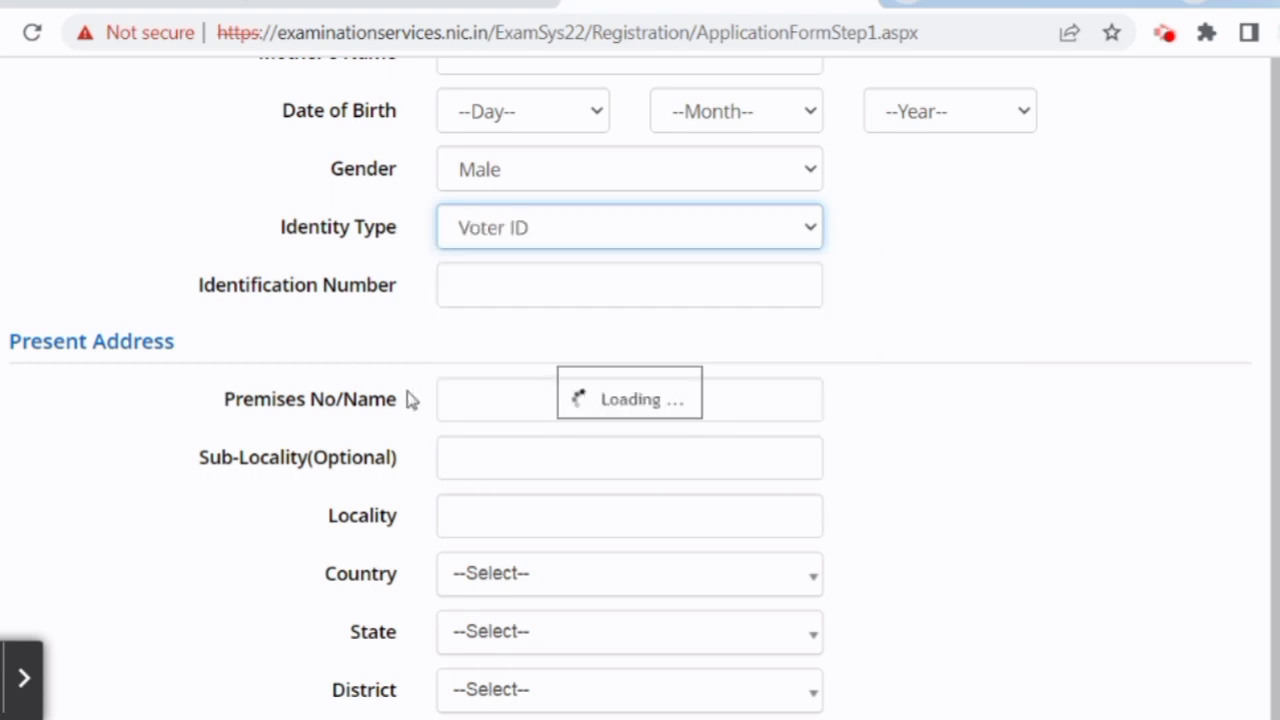
scroll(414, 394, down, 1)
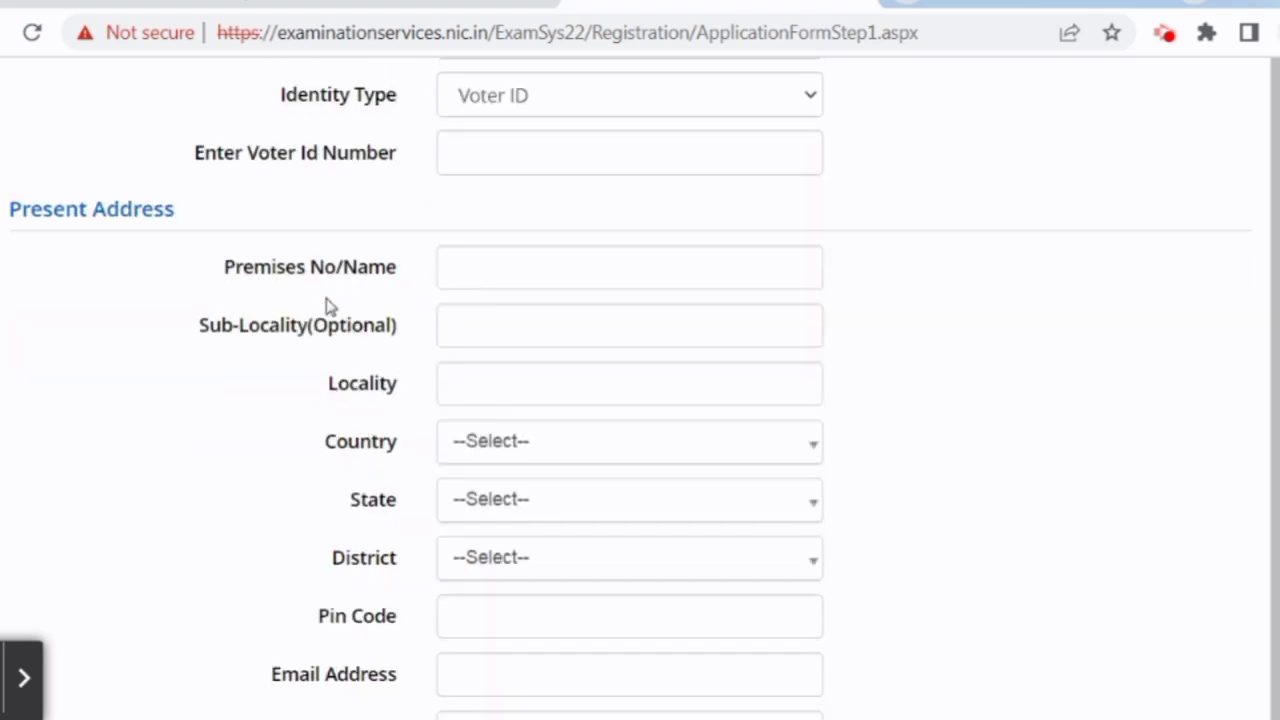
Set the present address to India, JAMMU AND KASHMIR, KUPWARA district.
scroll(345, 340, down, 1)
scroll(370, 290, up, 1)
scroll(469, 380, down, 1)
click(530, 309)
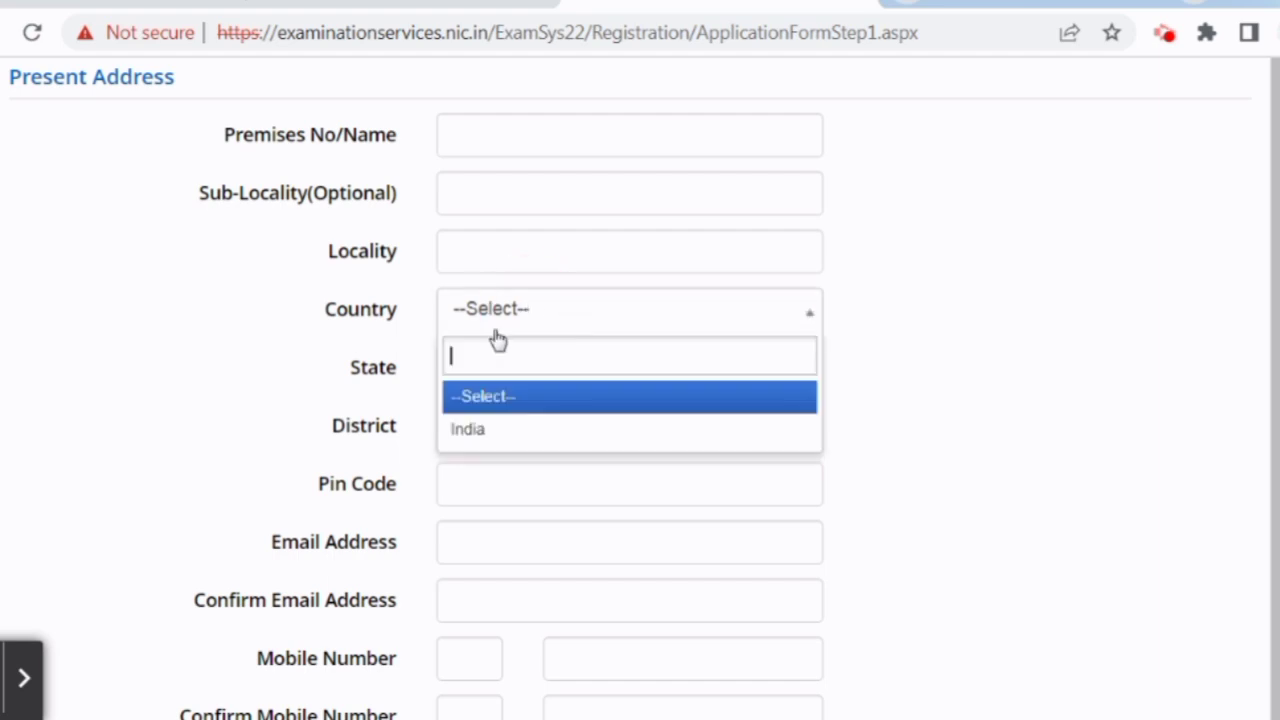
click(517, 429)
click(511, 371)
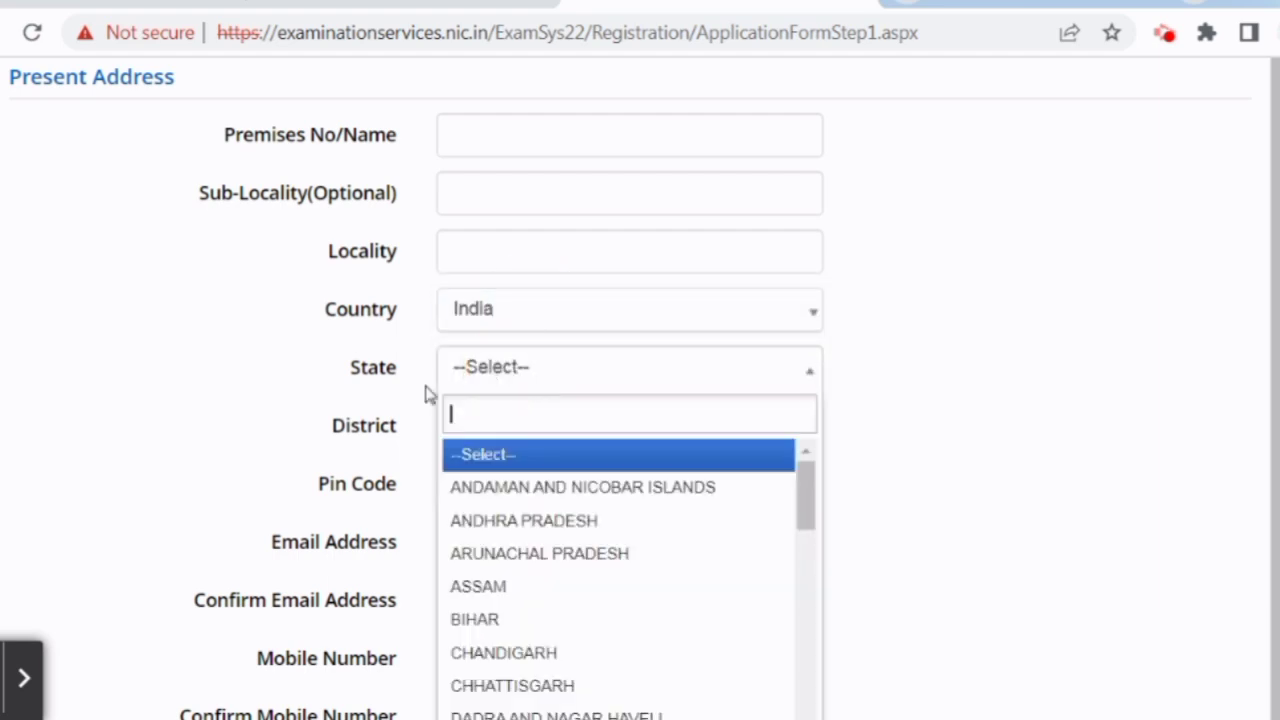
scroll(508, 617, down, 4)
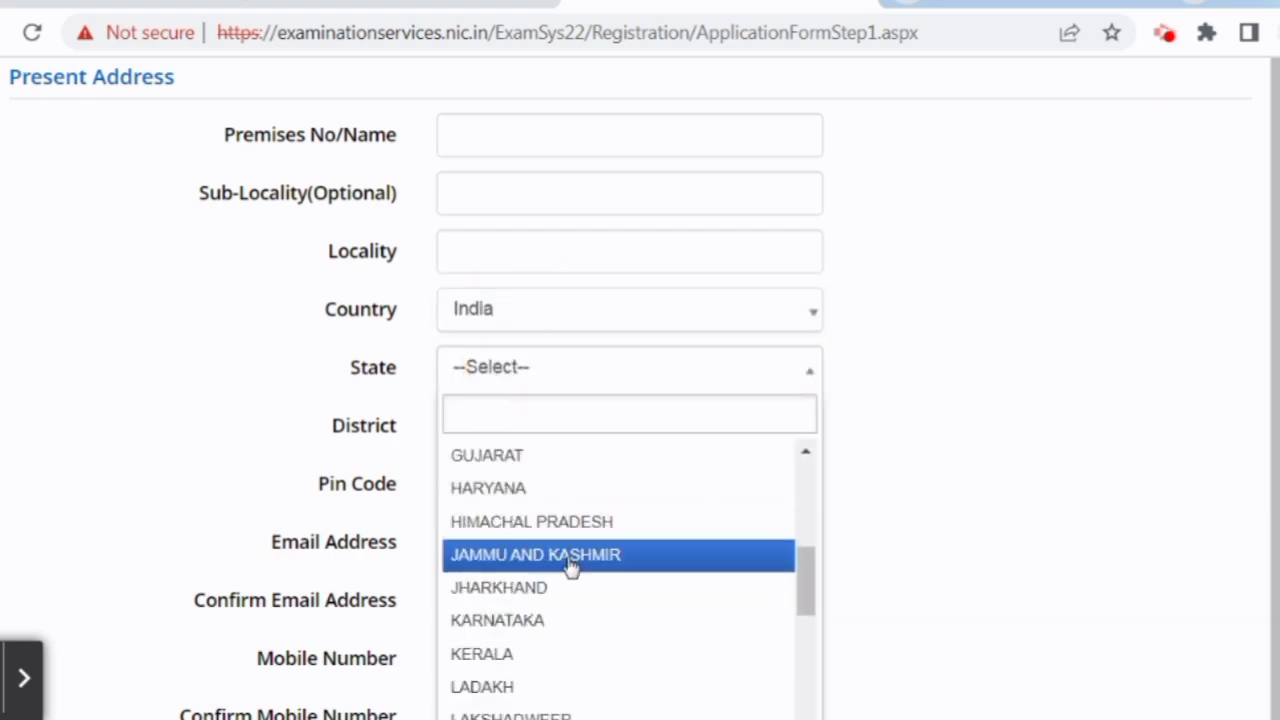
click(571, 556)
scroll(503, 323, down, 1)
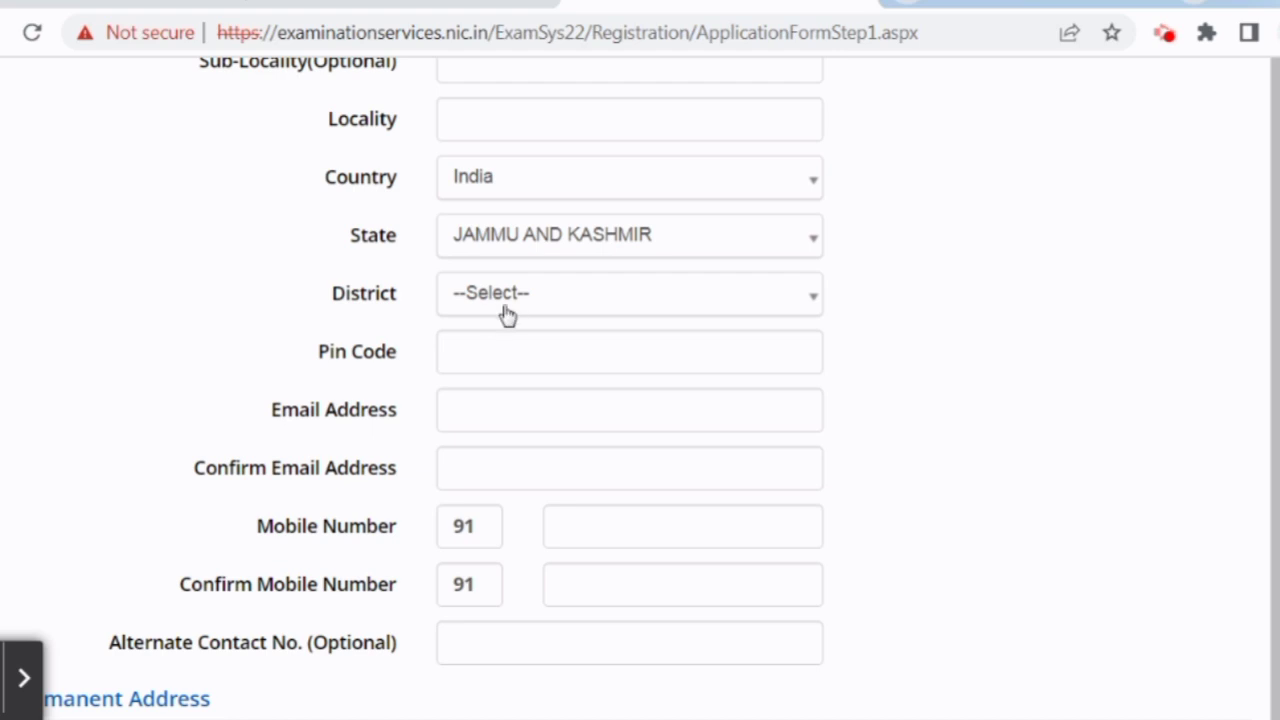
click(507, 308)
scroll(480, 600, down, 2)
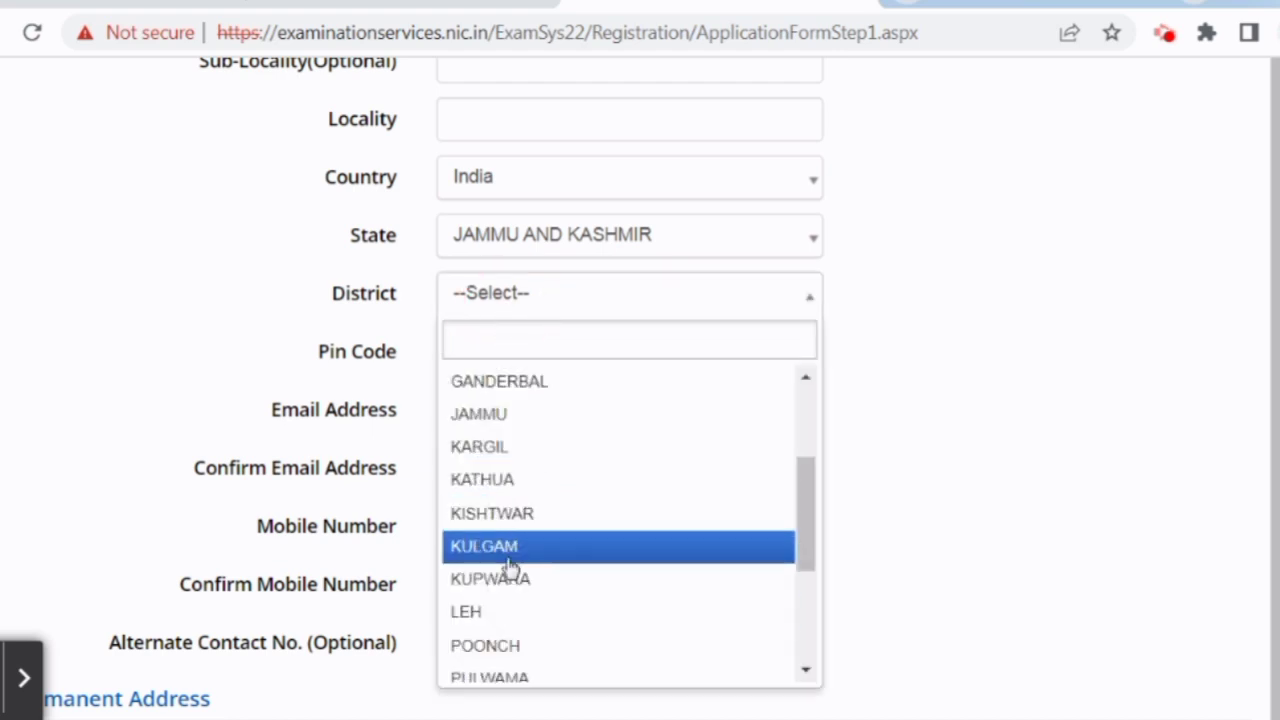
click(515, 578)
Scroll past the permanent address, marked Same As Present Address, to the password section.
scroll(470, 500, down, 3)
scroll(455, 380, up, 2)
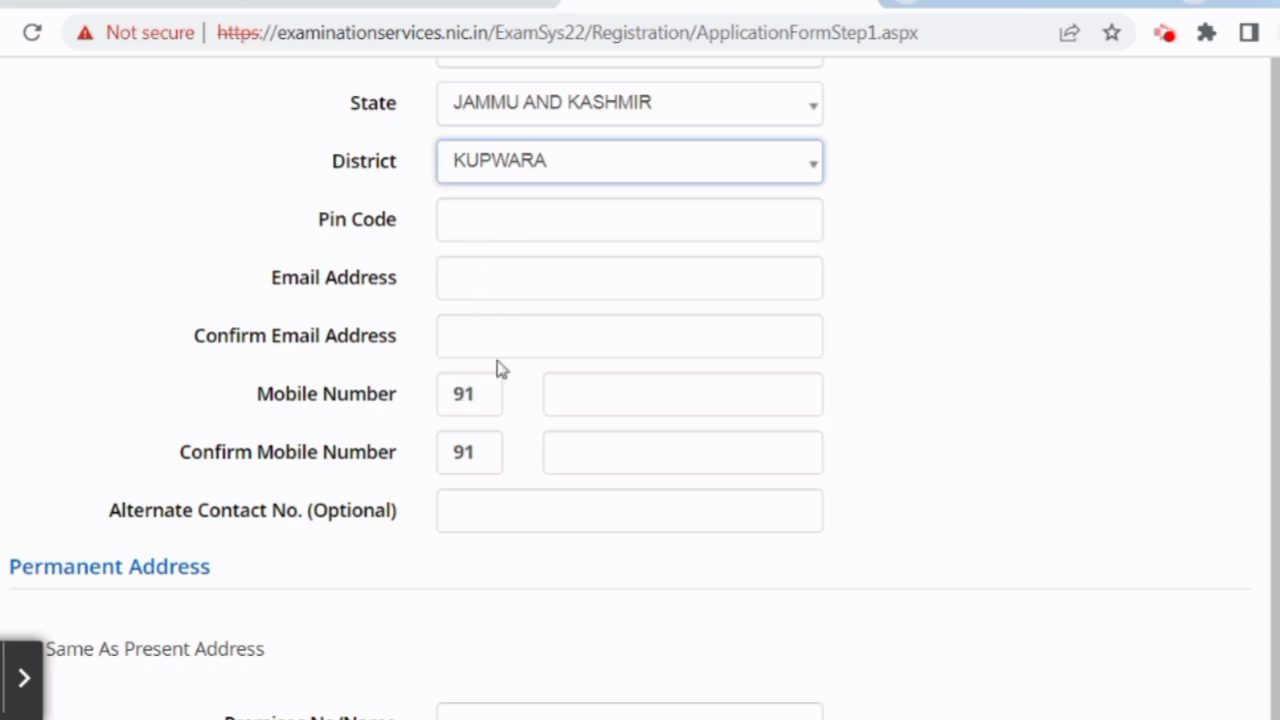
scroll(560, 440, down, 1)
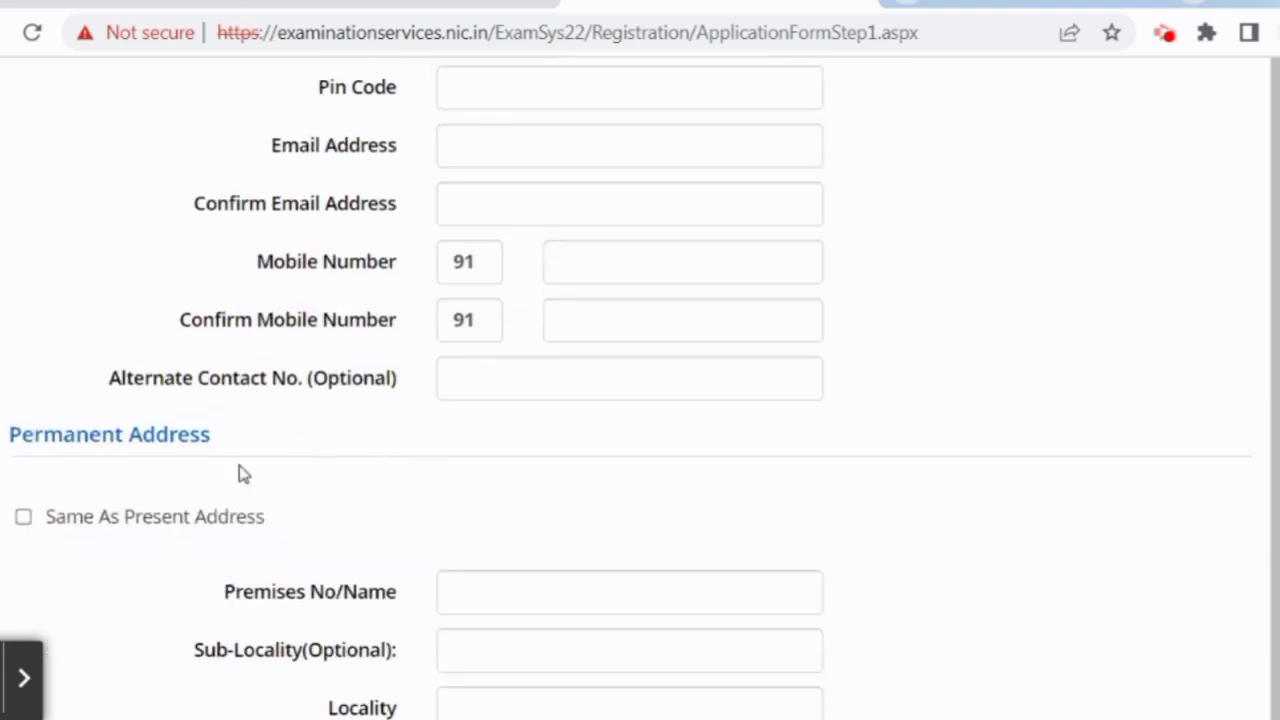
scroll(240, 470, down, 1)
scroll(283, 471, up, 7)
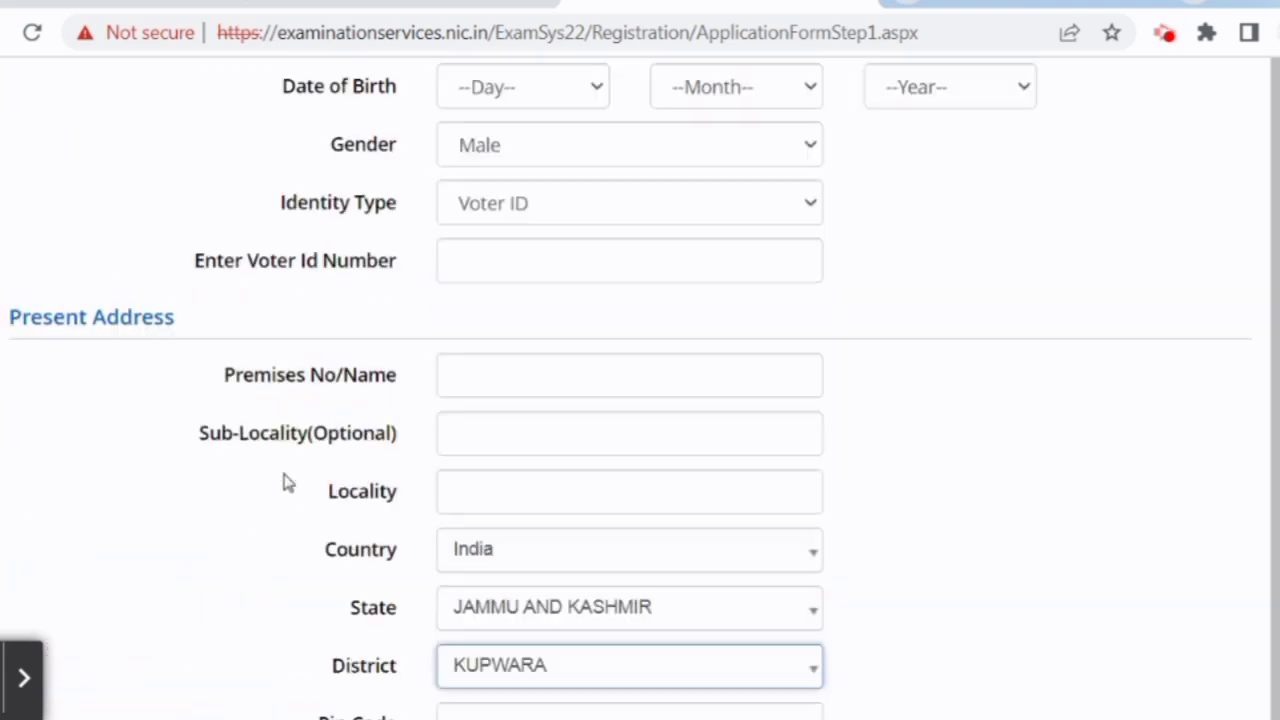
scroll(229, 500, down, 5)
scroll(330, 452, down, 4)
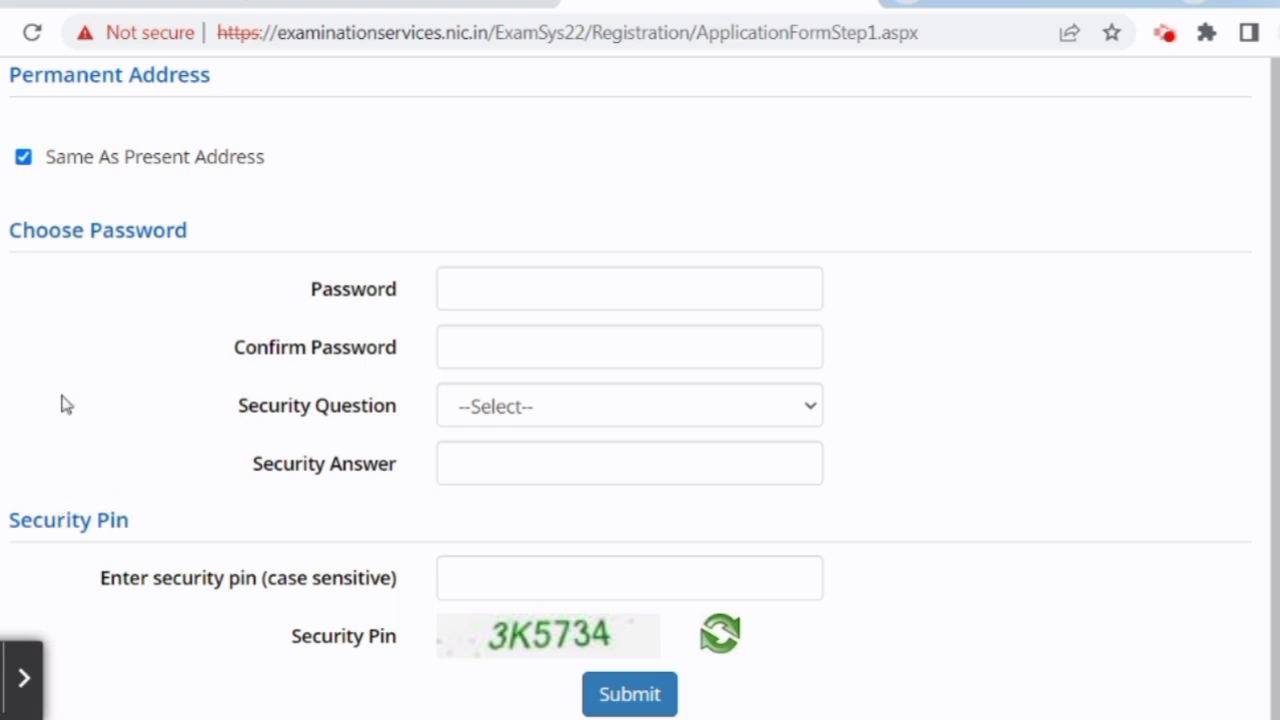
Set the password, question 'Which is the website you rarely visit ?', answer and pin, then submit.
click(500, 295)
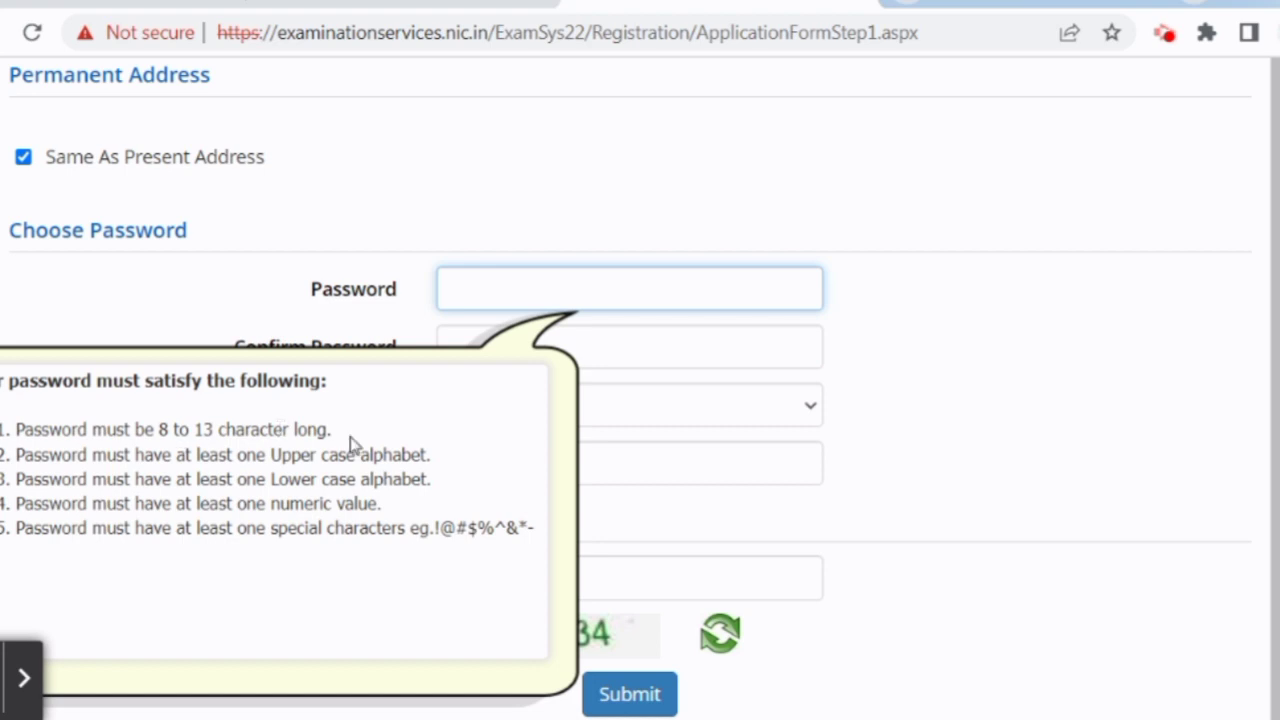
click(983, 474)
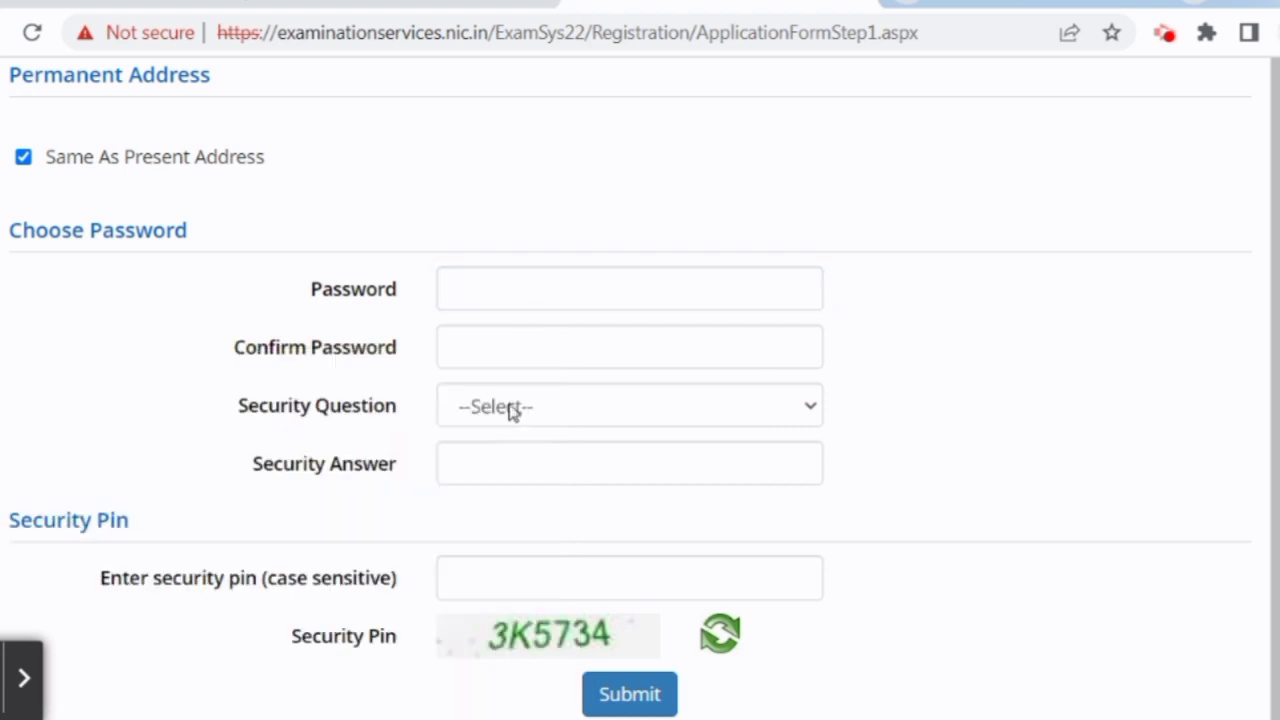
click(524, 421)
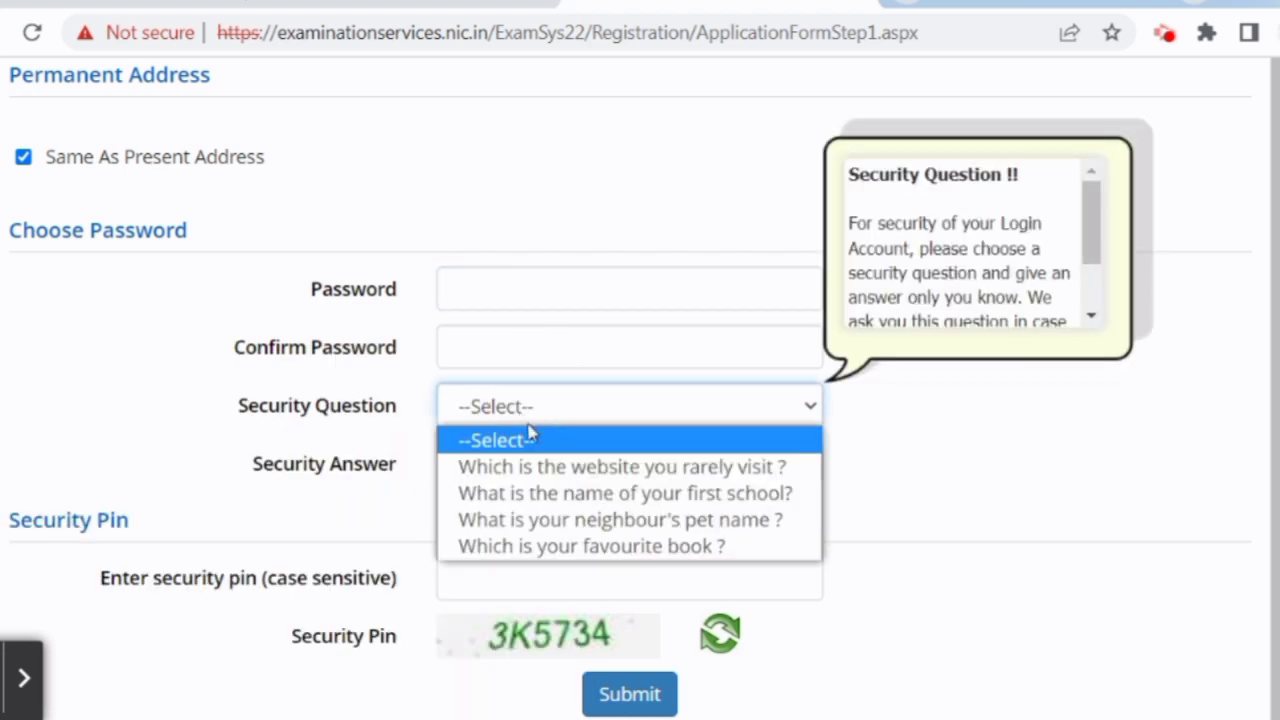
click(459, 470)
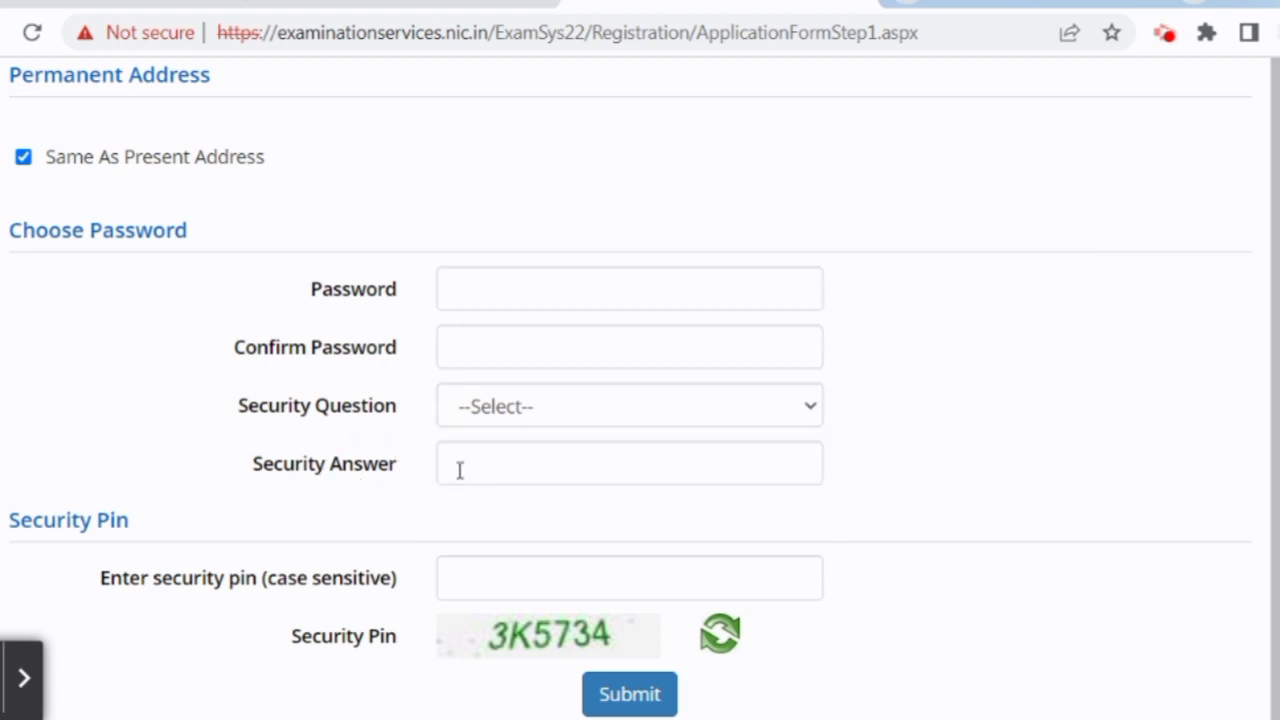
scroll(356, 517, down, 2)
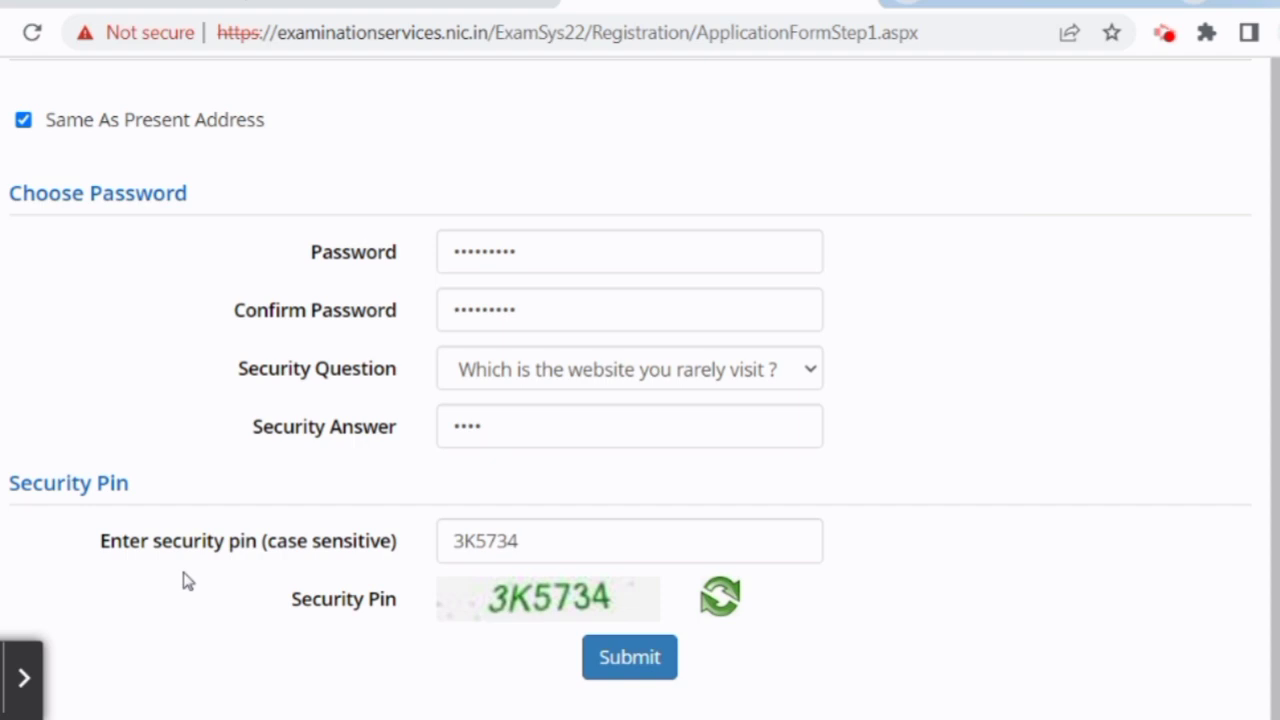
click(597, 657)
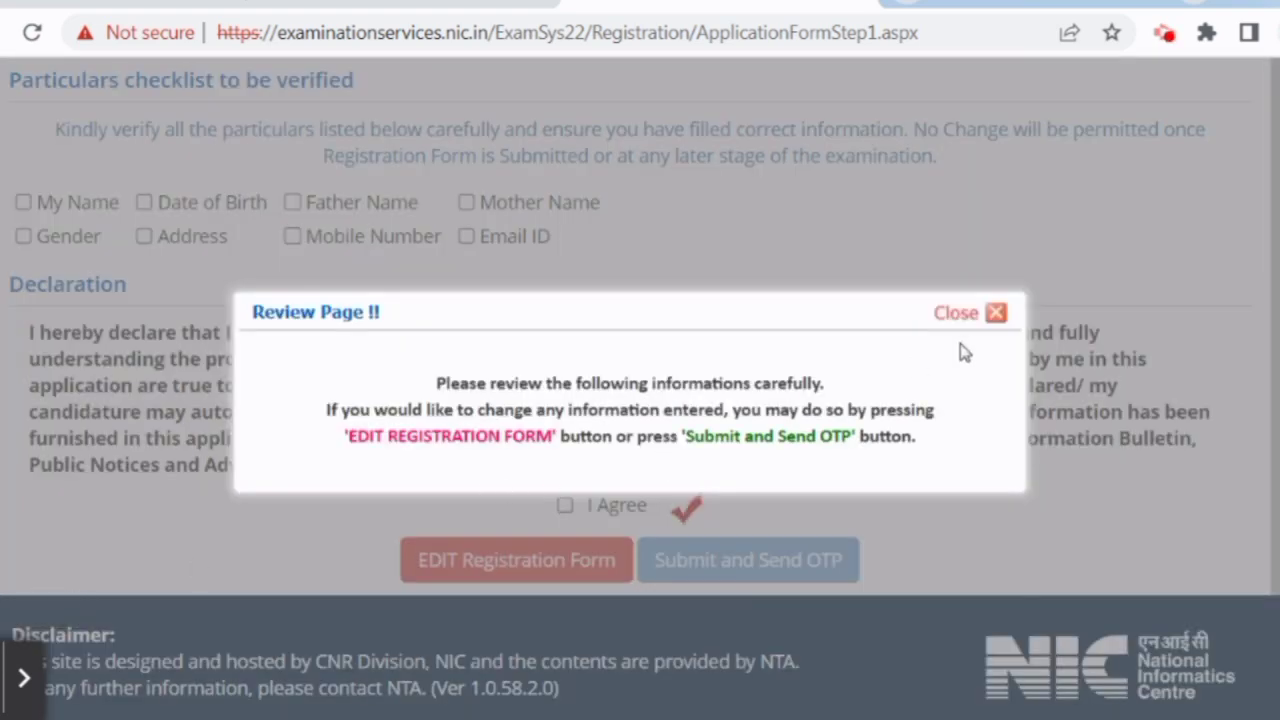
Tick all eight particulars: name, date of birth, father, mother, mobile, email, address, gender.
click(985, 316)
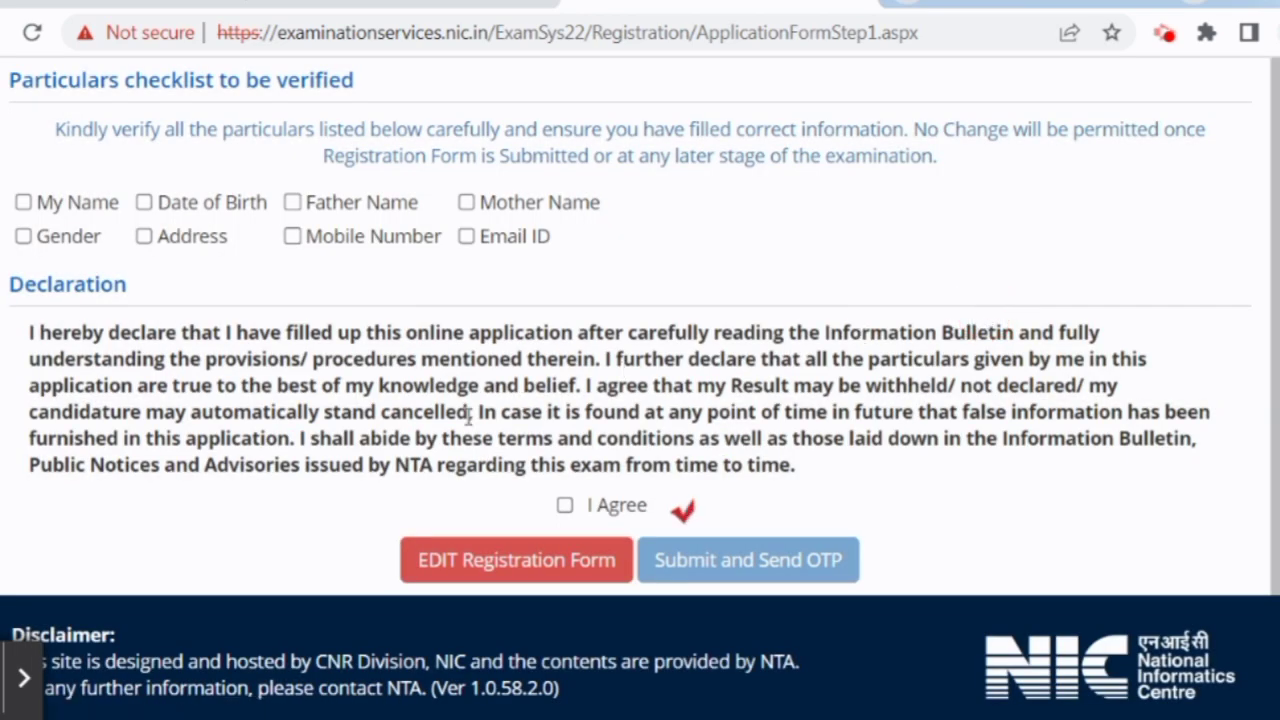
scroll(280, 368, up, 2)
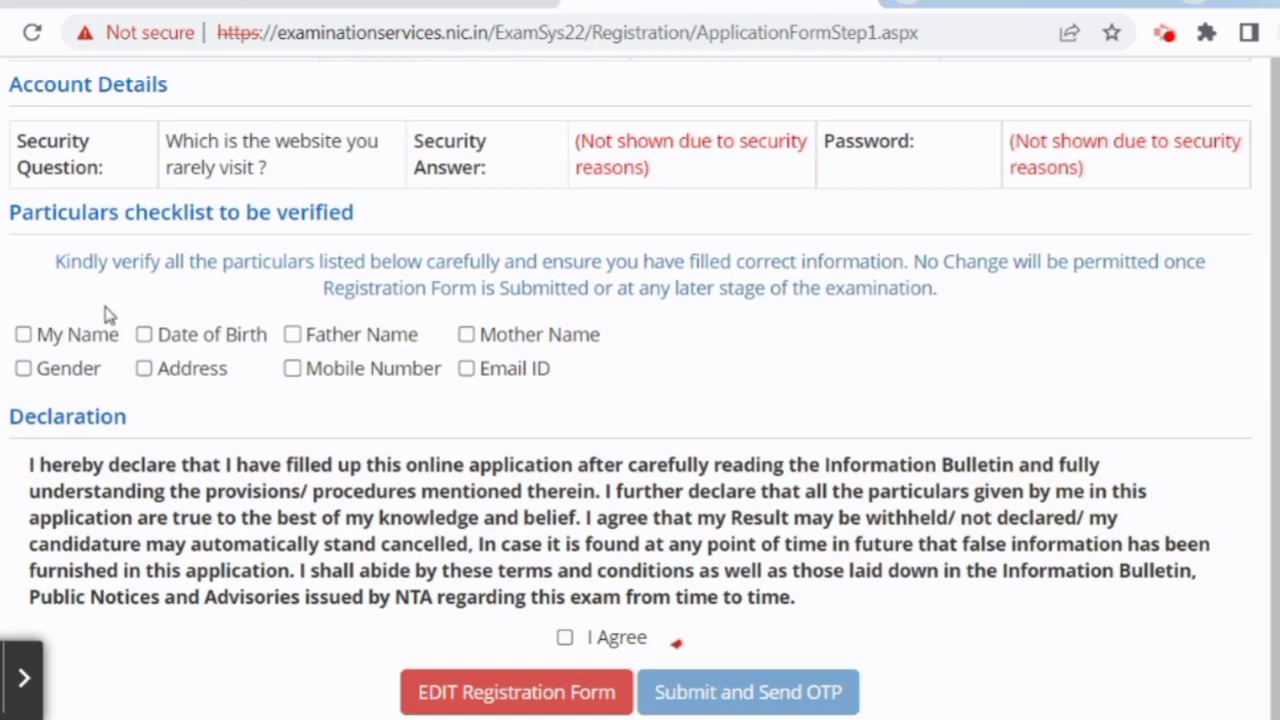
click(45, 336)
click(198, 340)
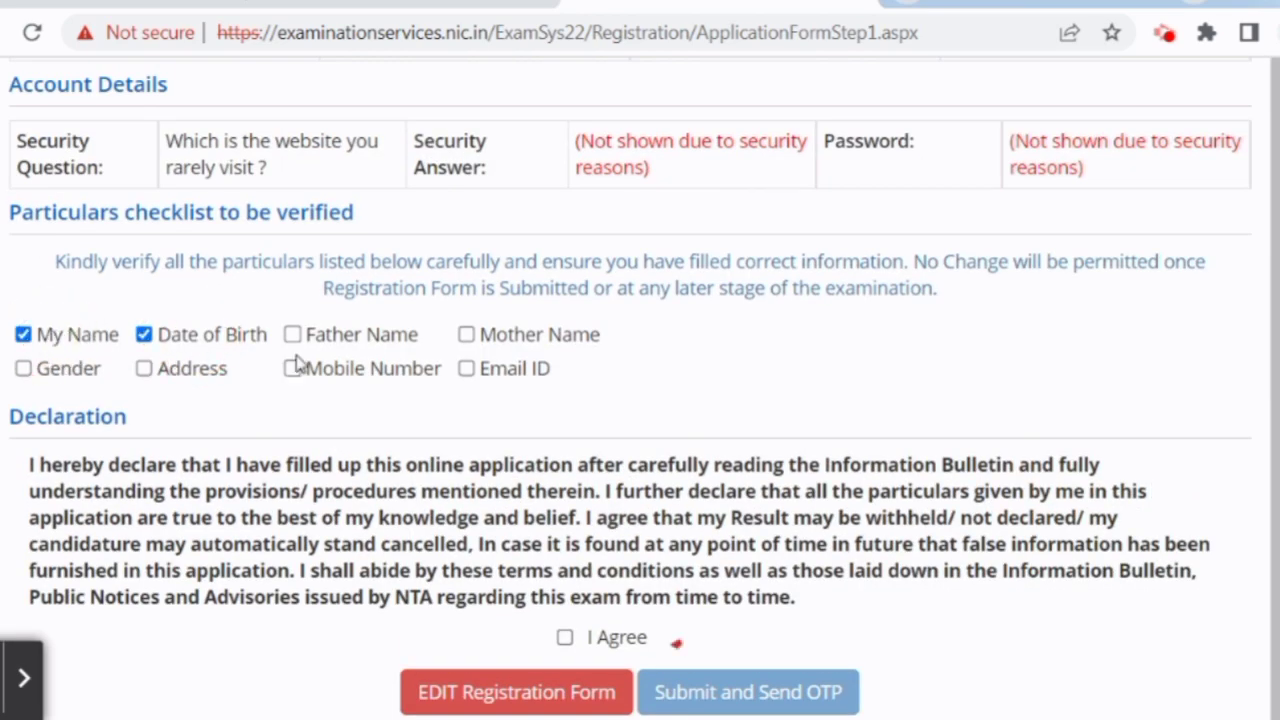
click(337, 336)
click(508, 345)
click(348, 372)
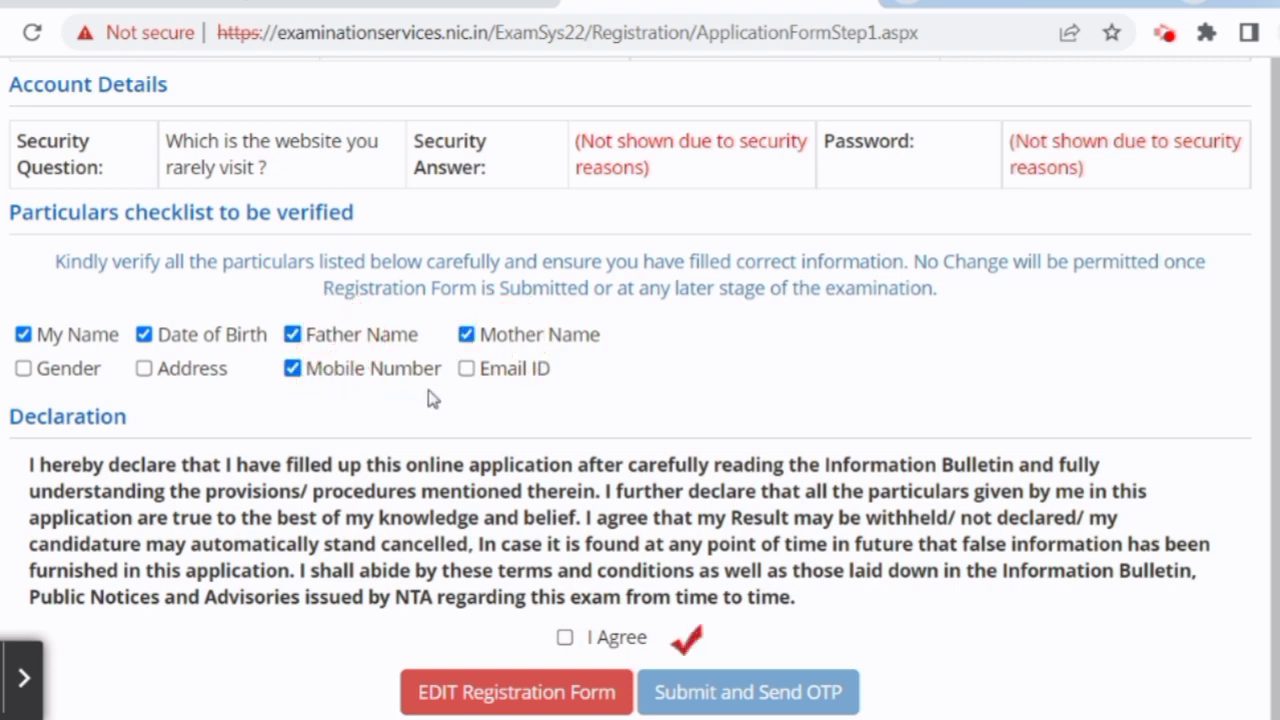
click(488, 380)
click(194, 378)
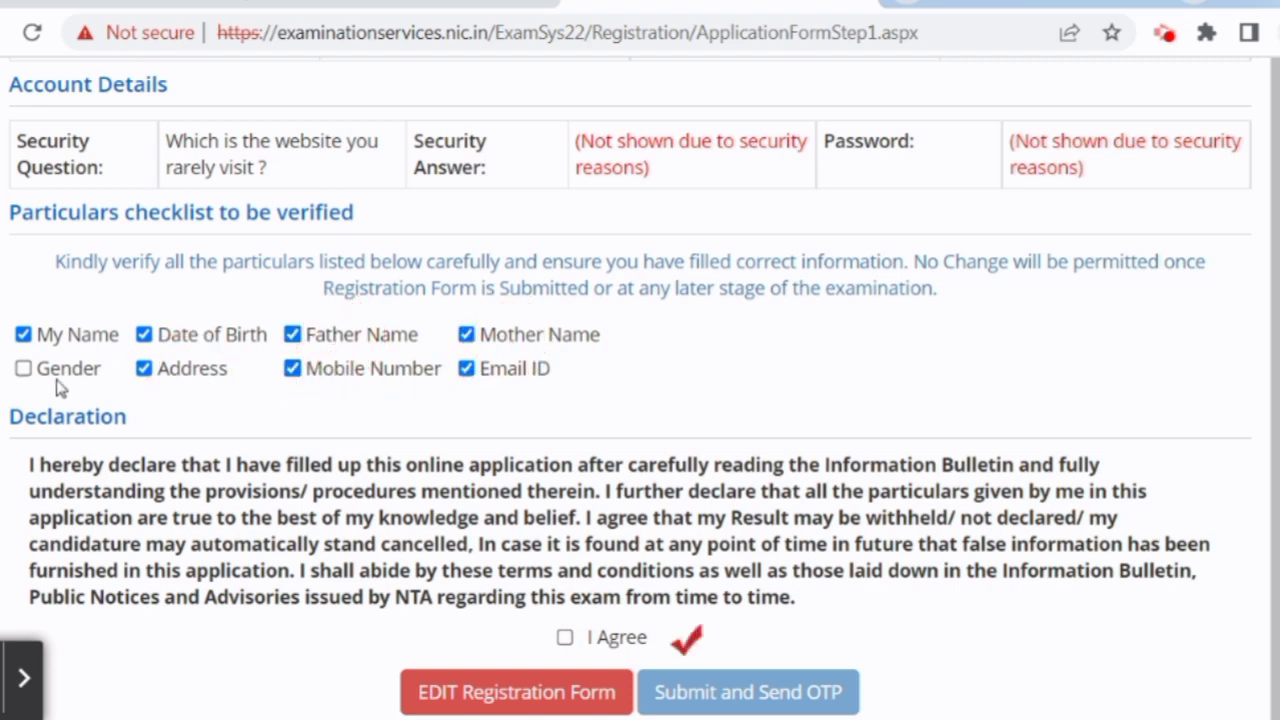
click(55, 376)
Accept the declaration, submit the form and confirm sending the mobile OTP.
scroll(392, 420, down, 1)
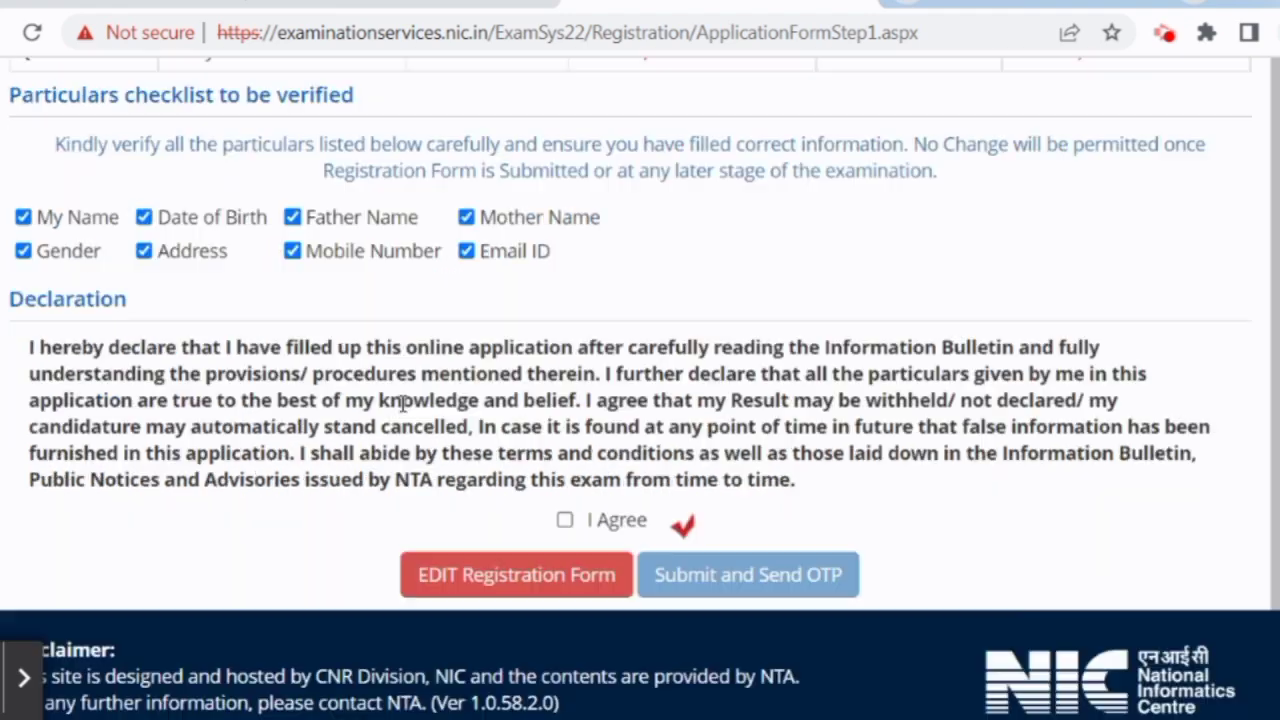
click(565, 505)
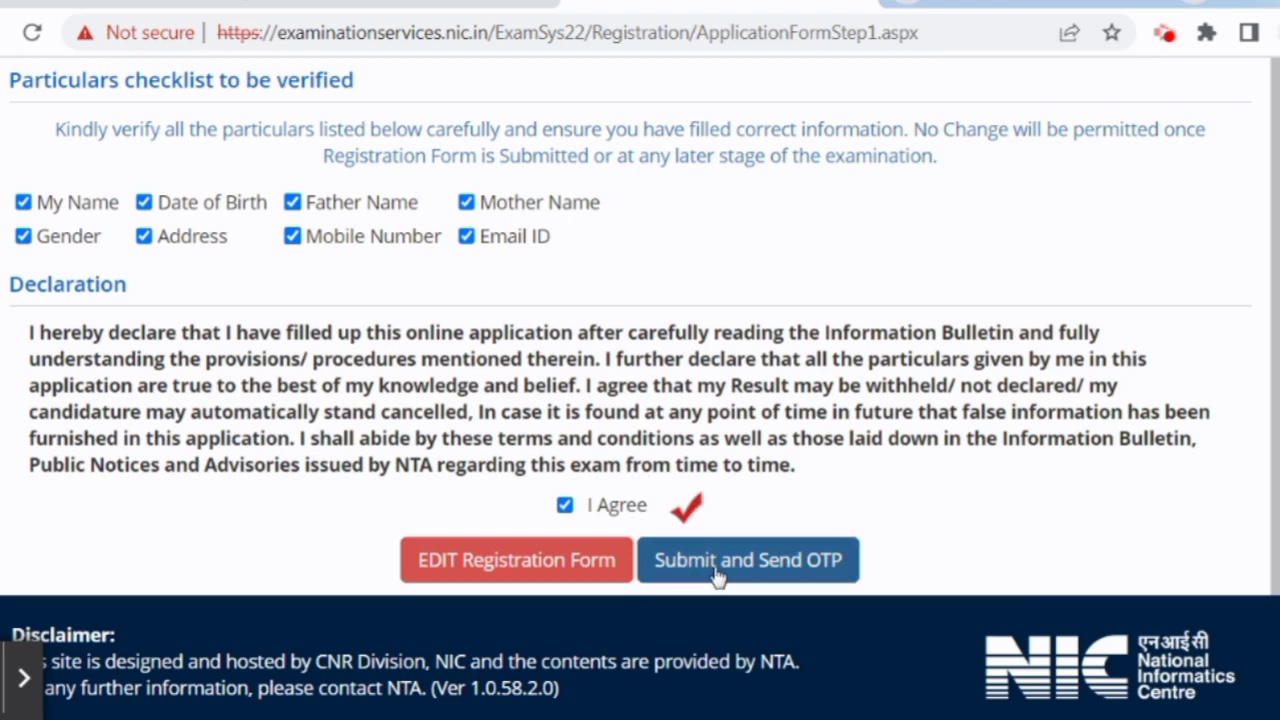
click(716, 578)
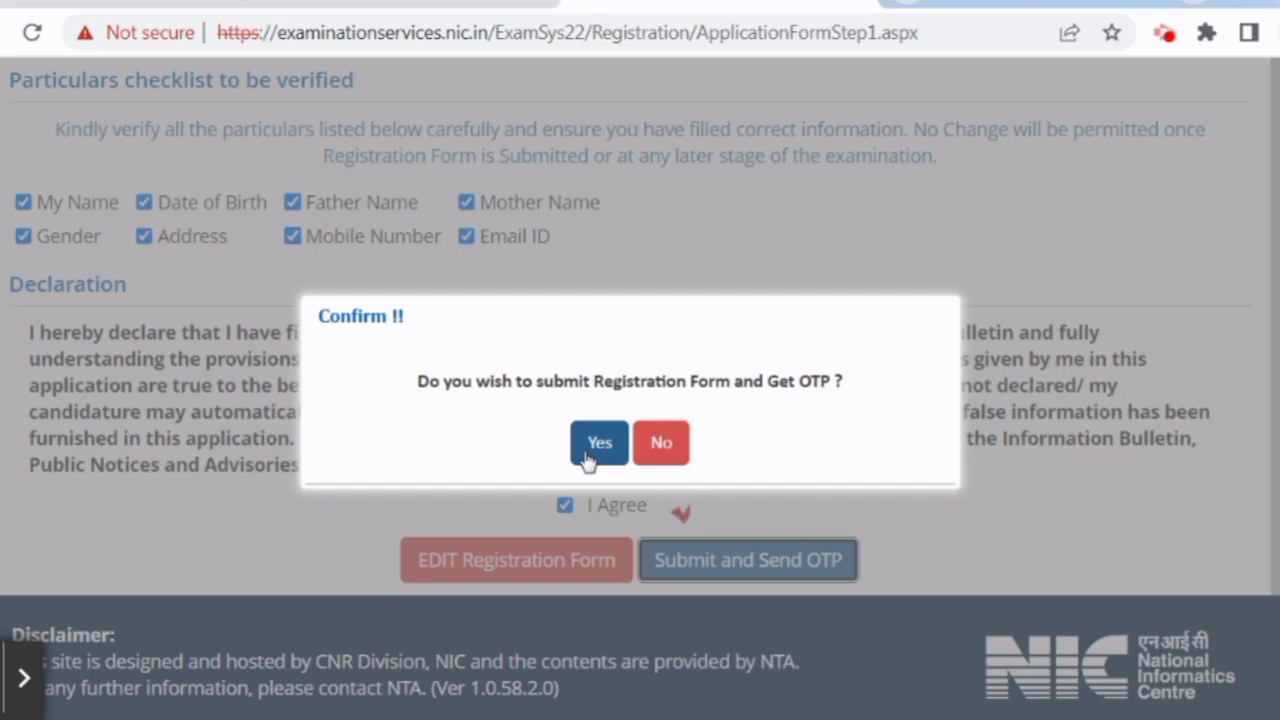
click(597, 446)
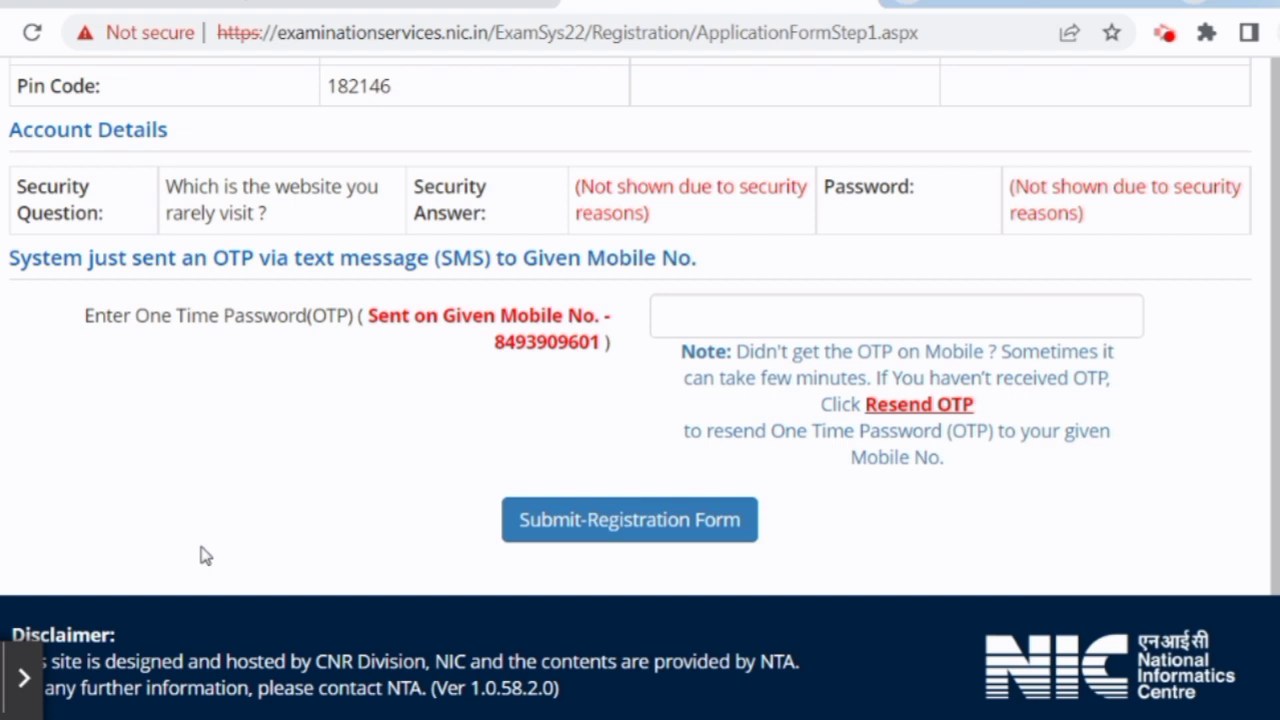
Paste the received mobile OTP and submit the registration form.
click(739, 306)
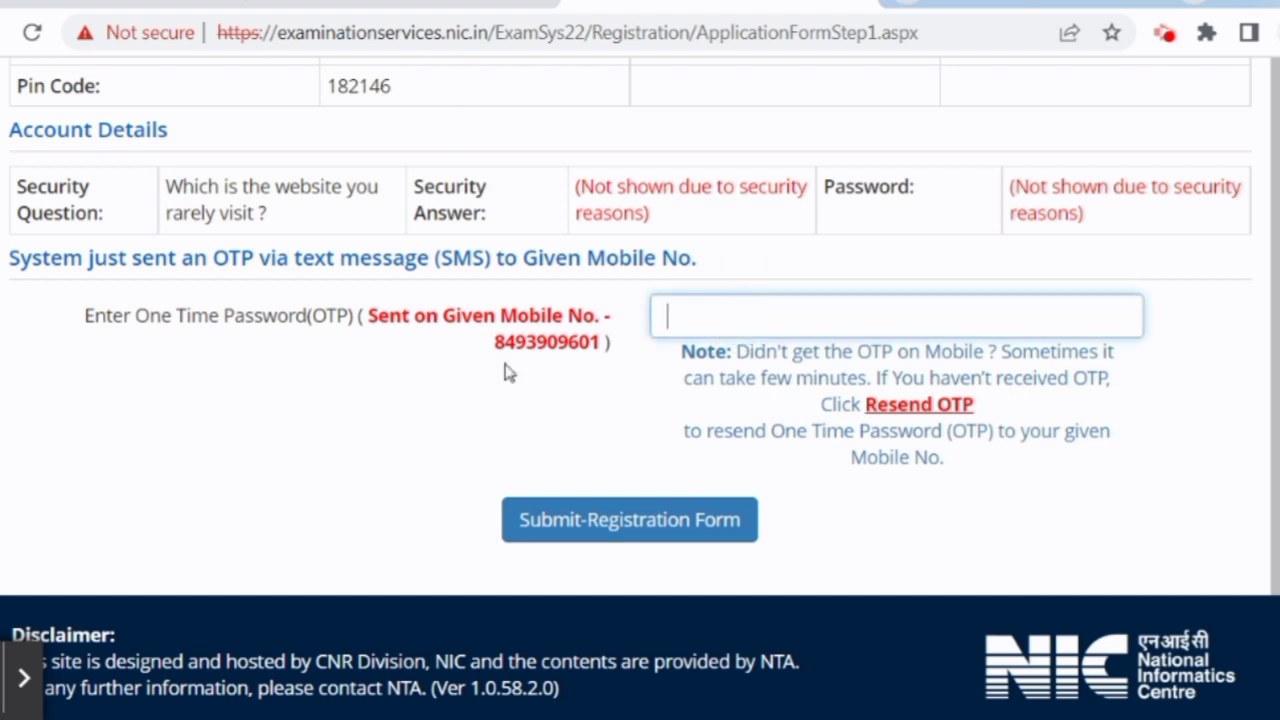
key(ctrl+v)
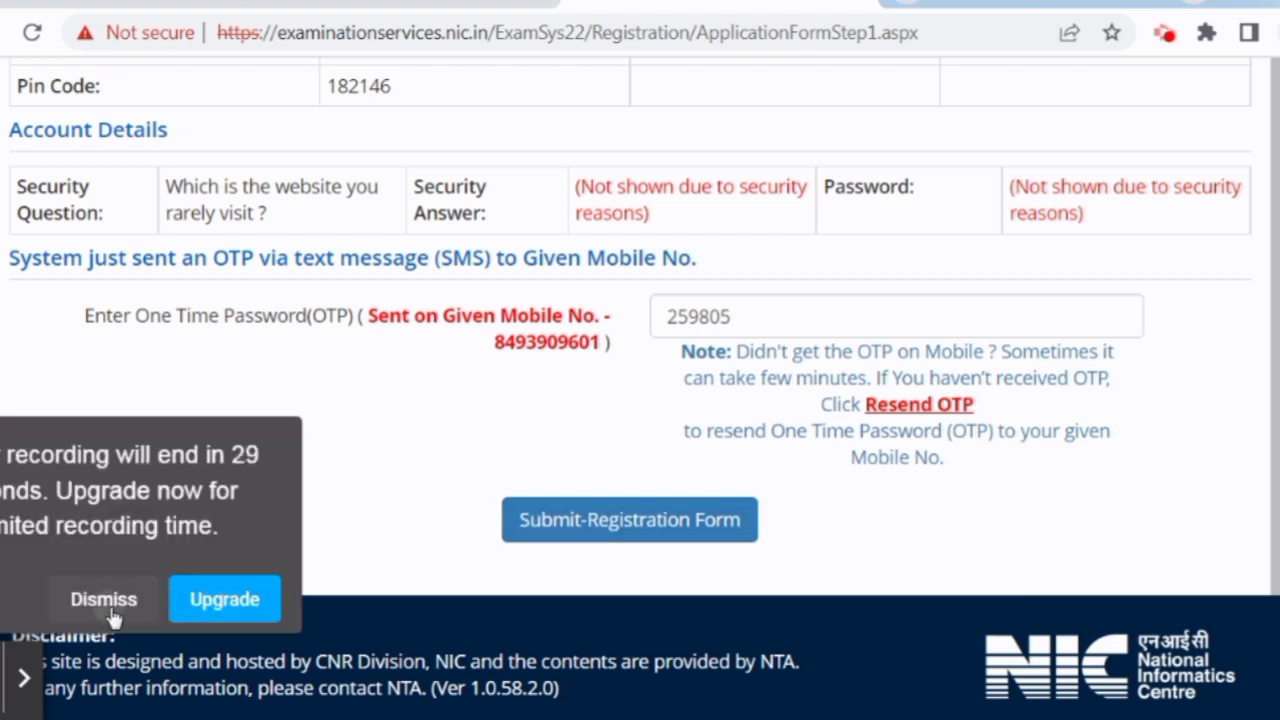
click(104, 599)
click(612, 526)
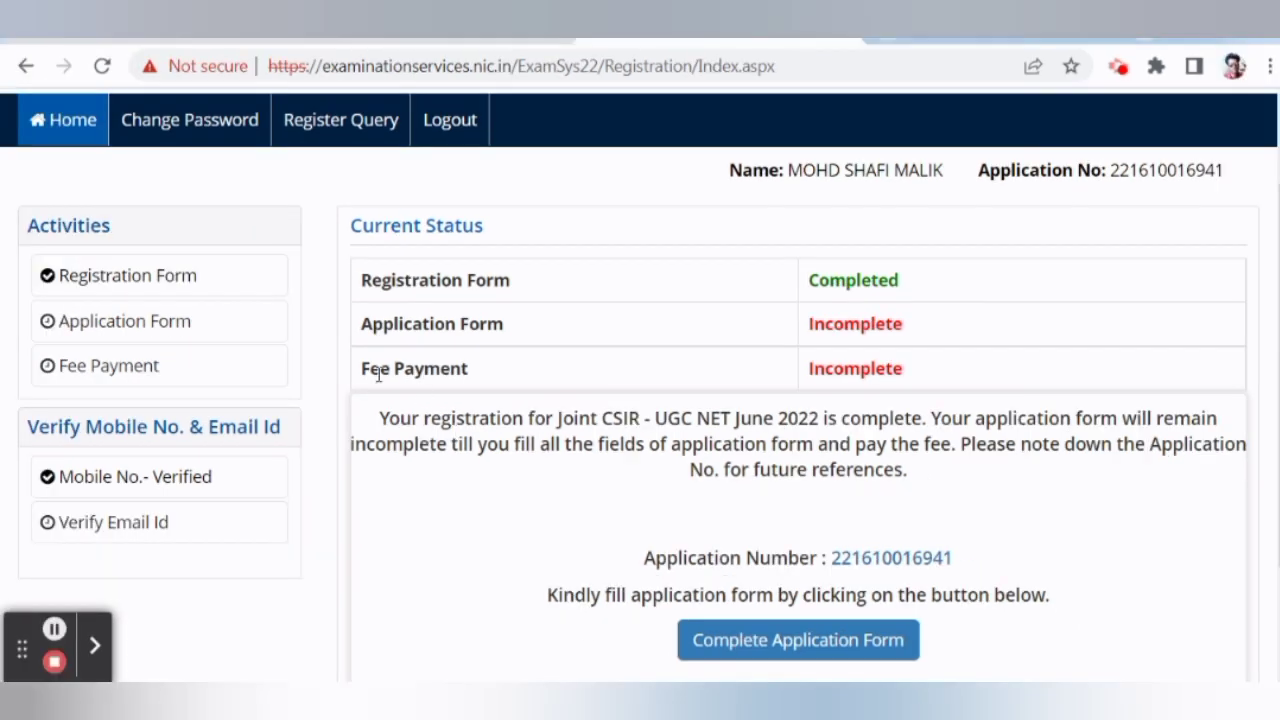
Verify the email using the security pin and emailed OTP, then return to the dashboard.
scroll(148, 405, down, 1)
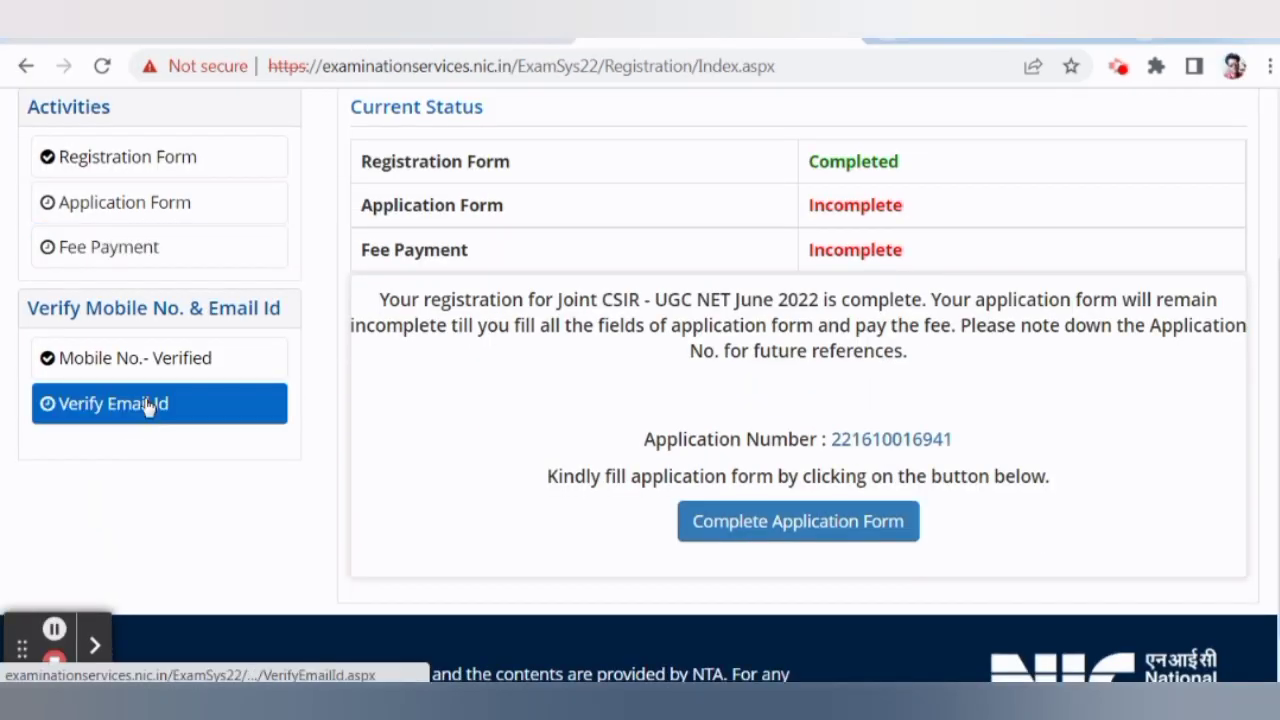
click(126, 410)
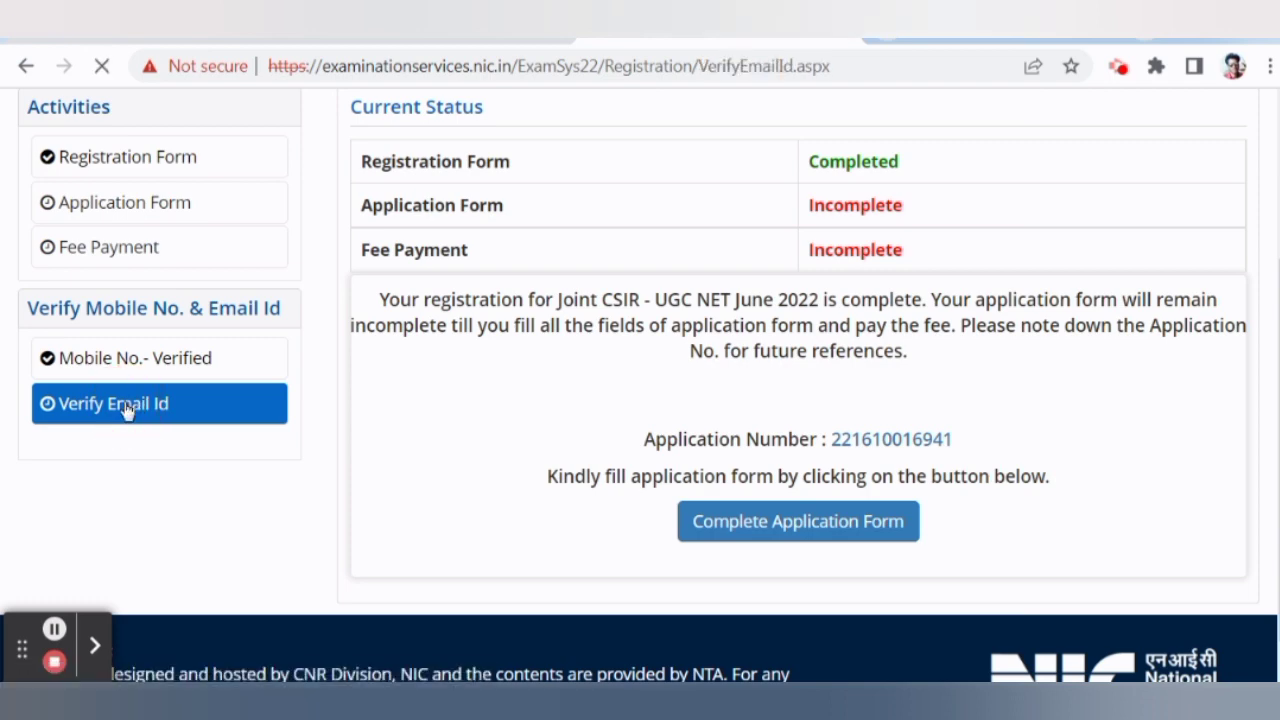
scroll(490, 412, down, 1)
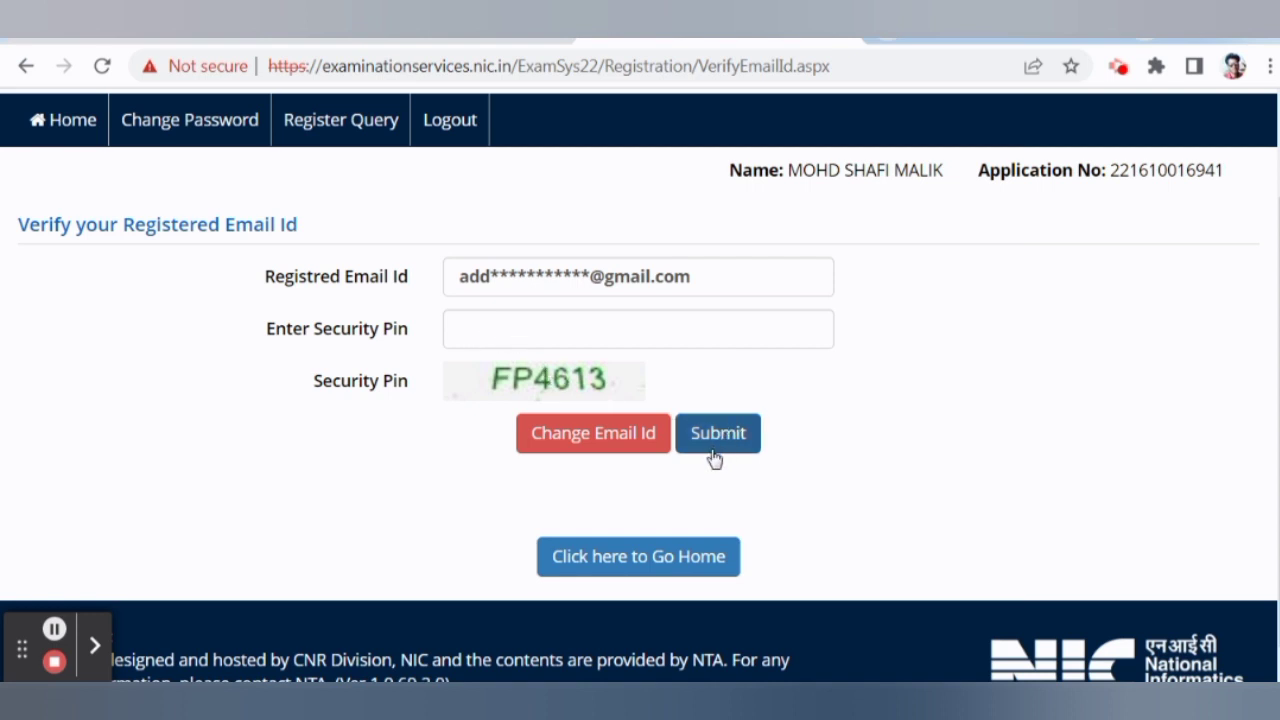
text(FP4613)
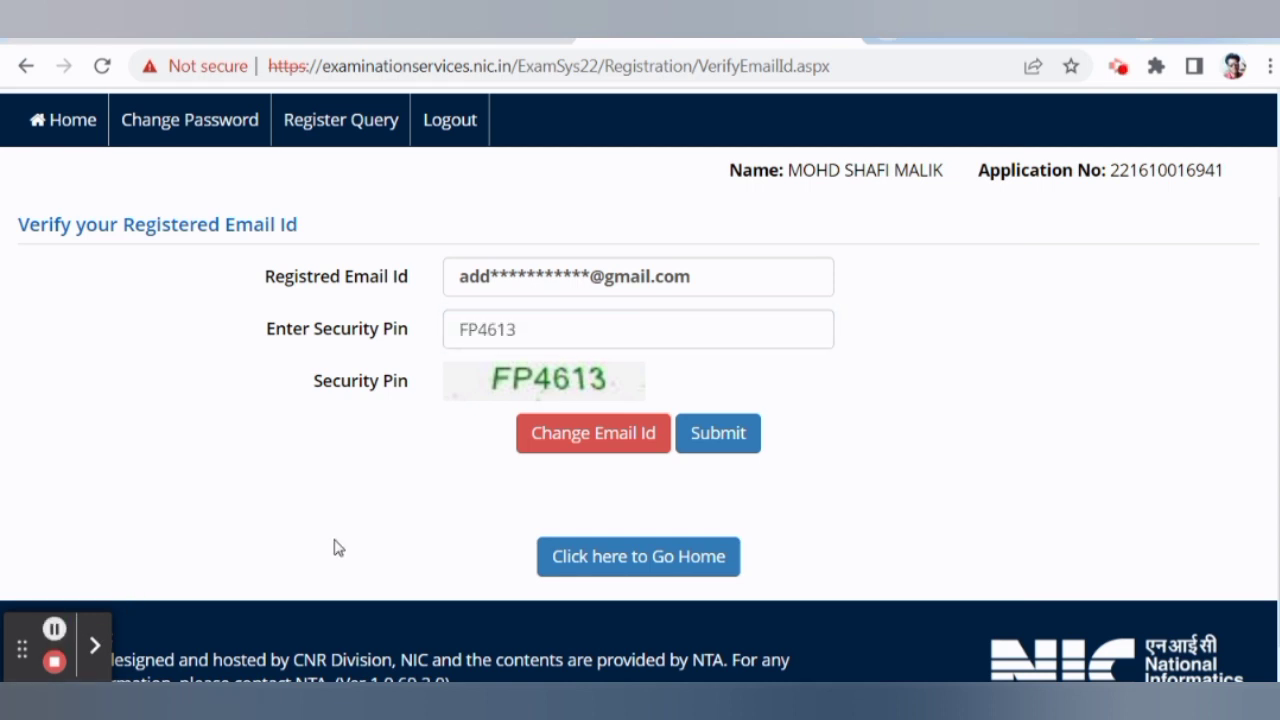
click(706, 437)
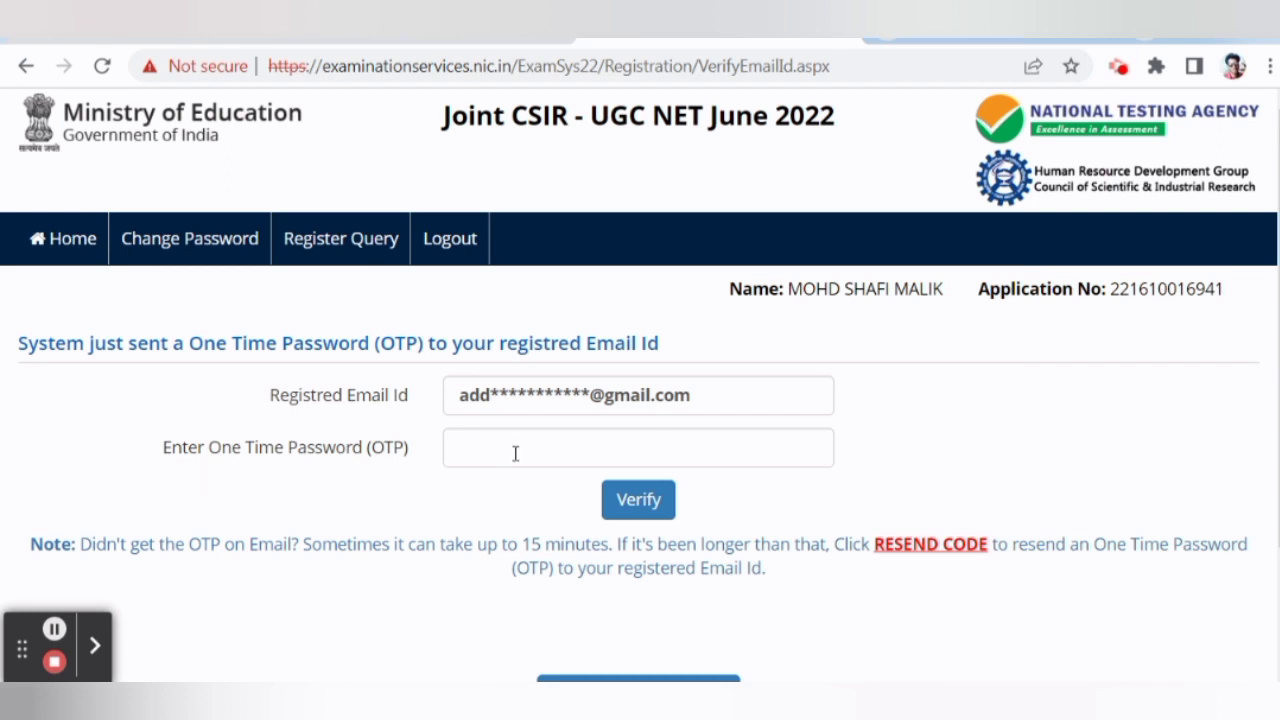
click(54, 628)
click(645, 497)
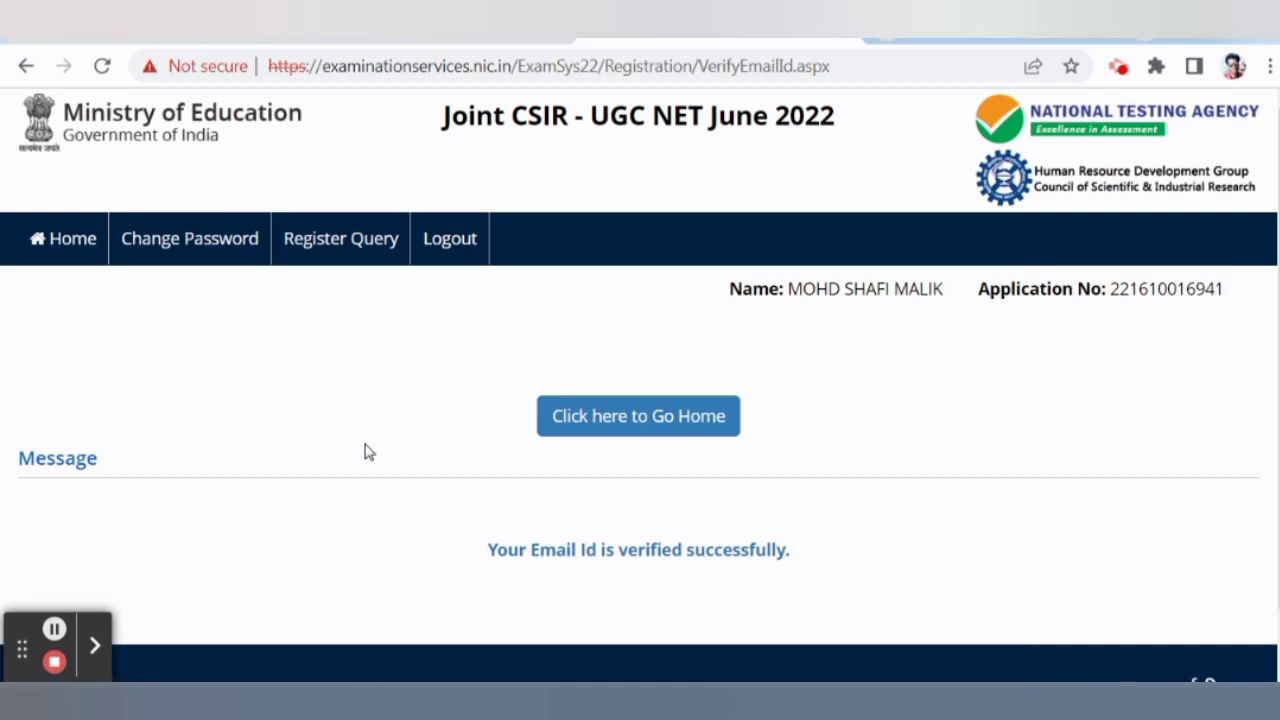
scroll(400, 440, down, 1)
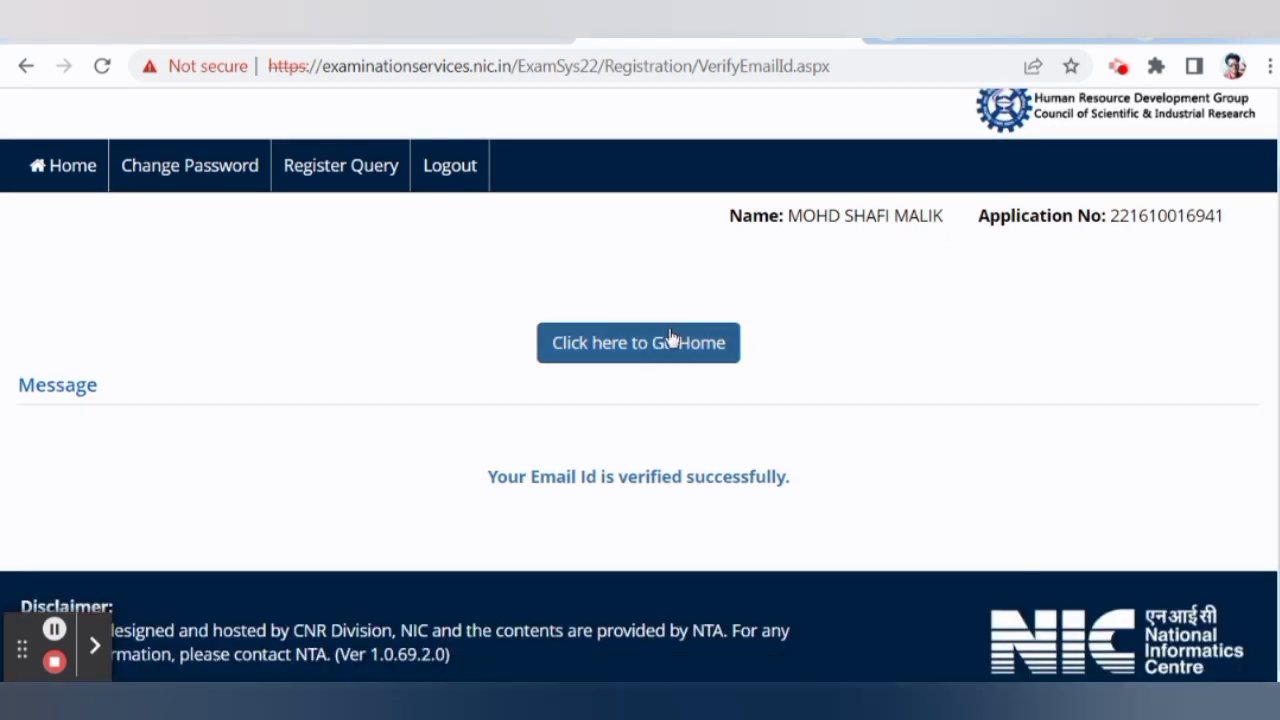
click(638, 357)
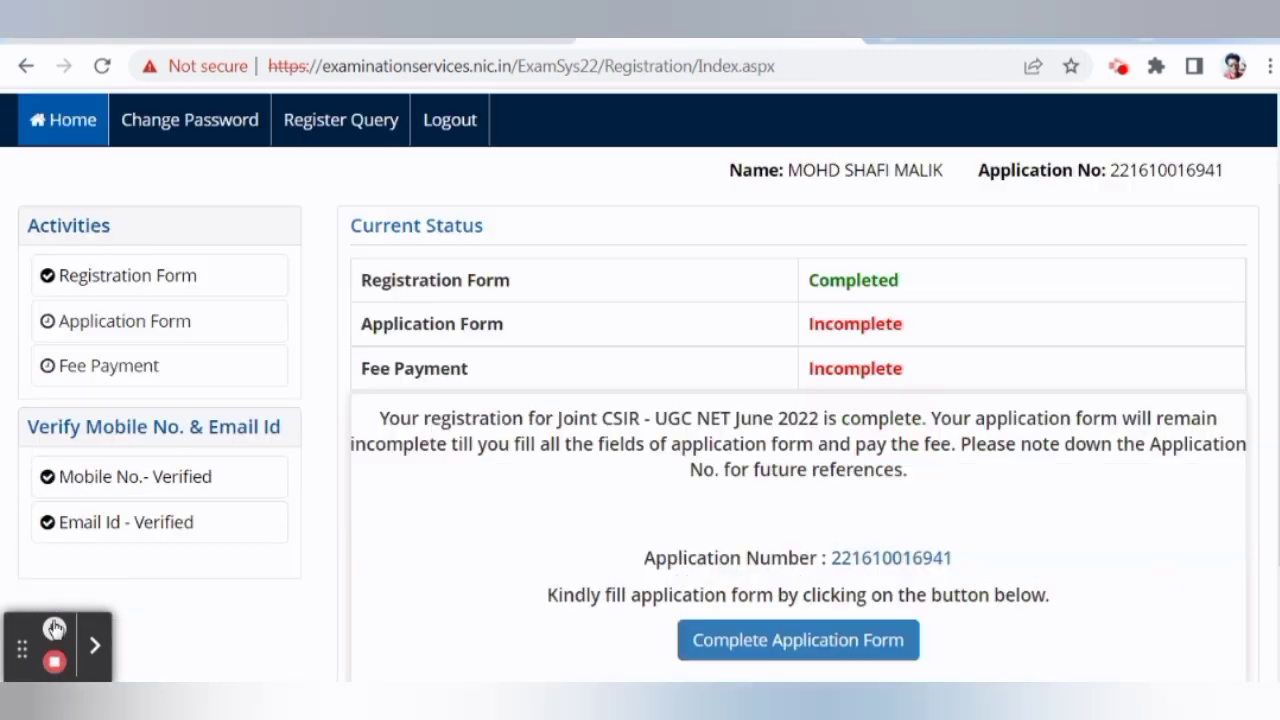
Open the application form from the Application Status page.
scroll(565, 440, down, 2)
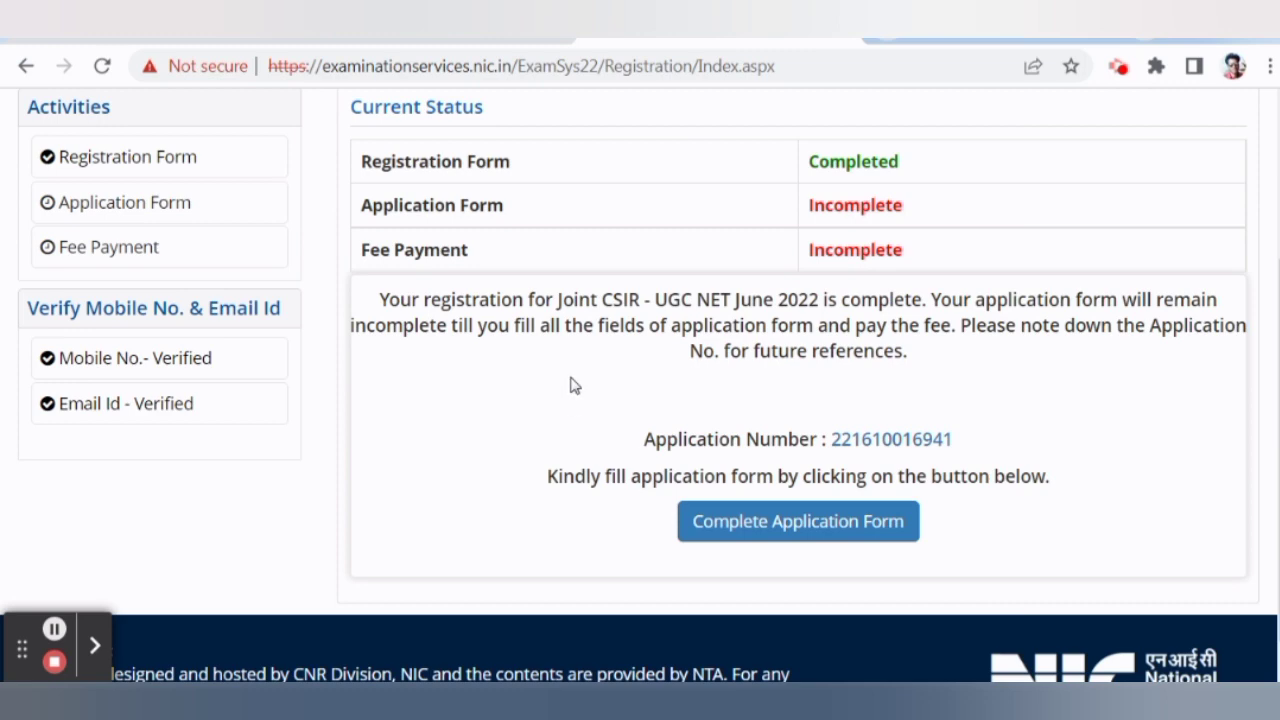
scroll(590, 350, up, 2)
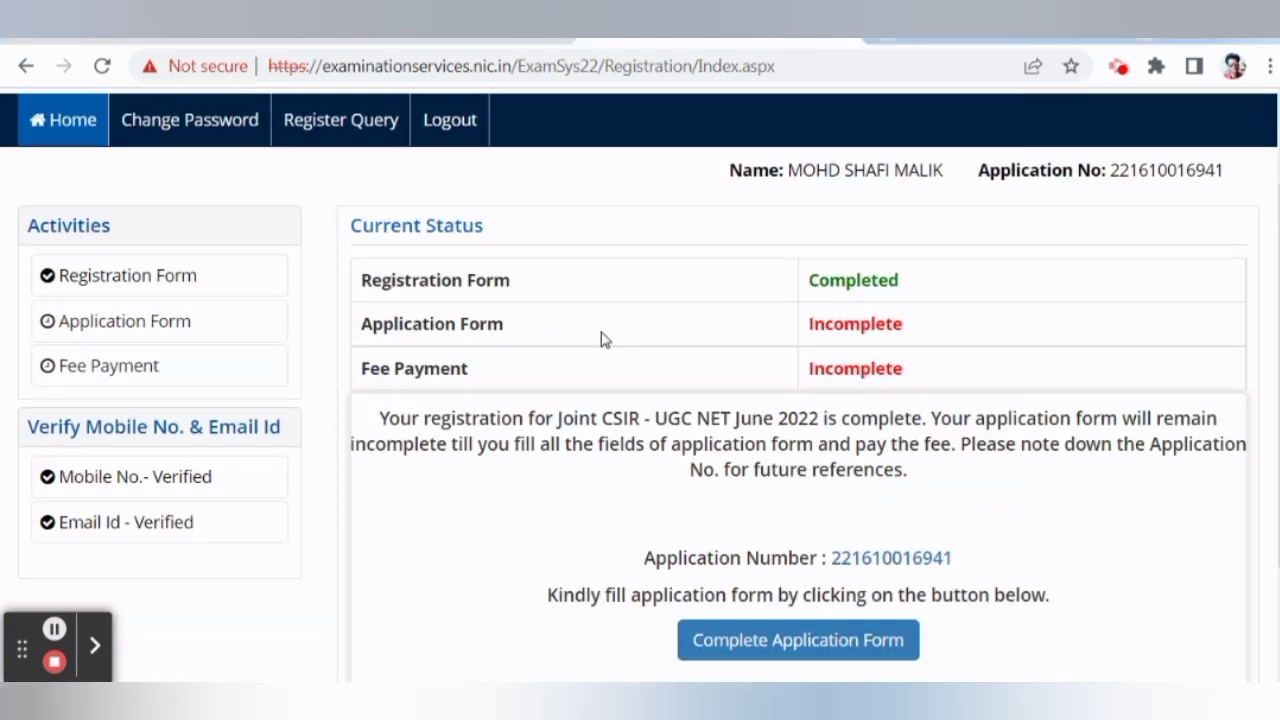
scroll(600, 340, down, 1)
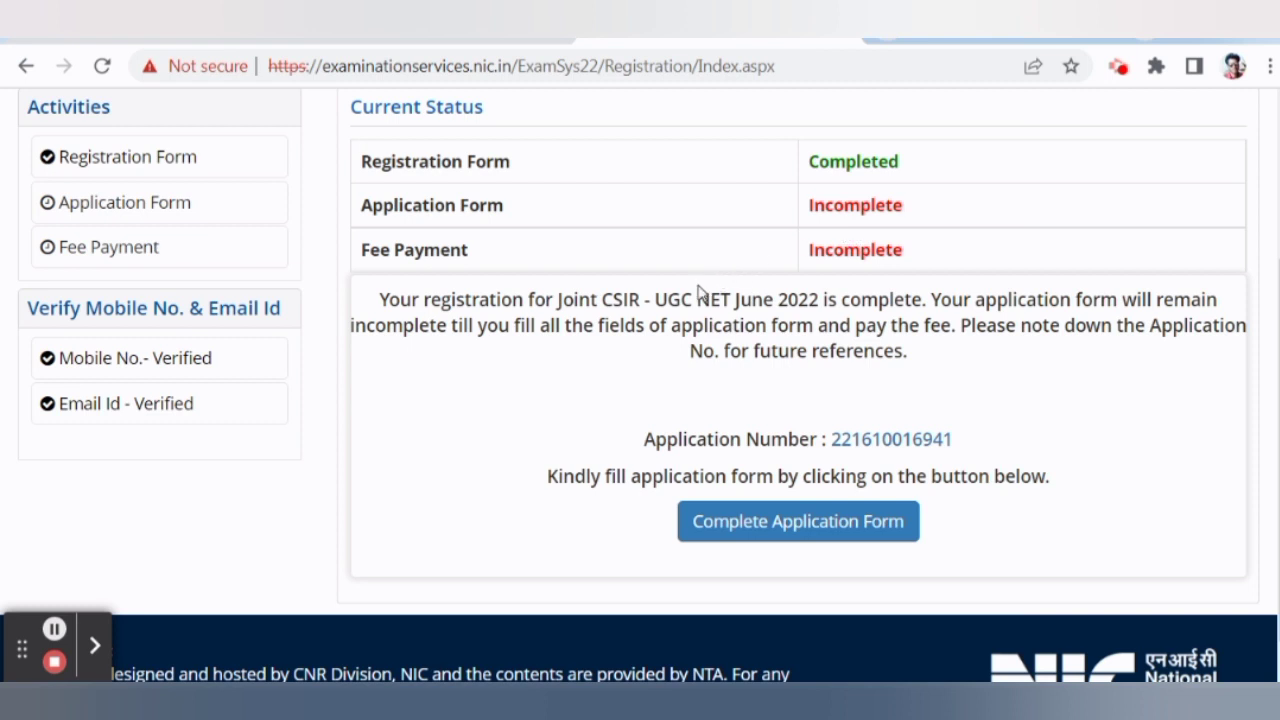
click(776, 532)
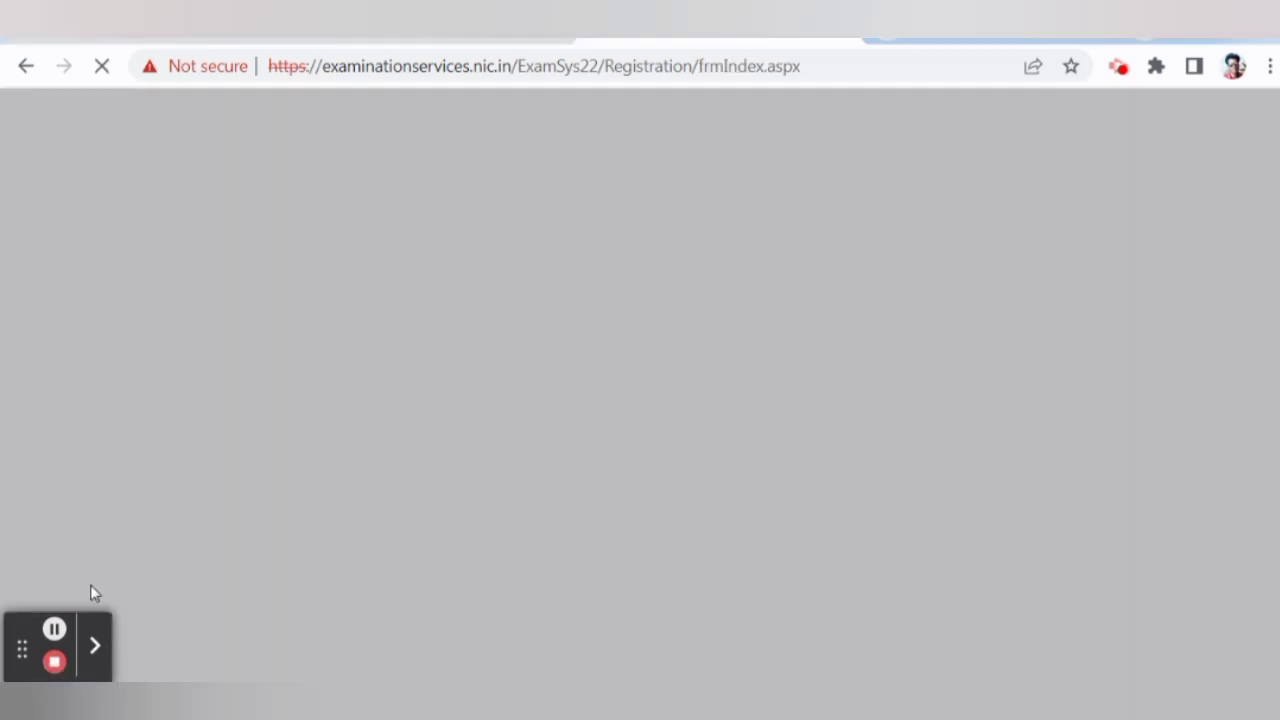
Open the Personal Details step of the application form.
scroll(470, 423, down, 3)
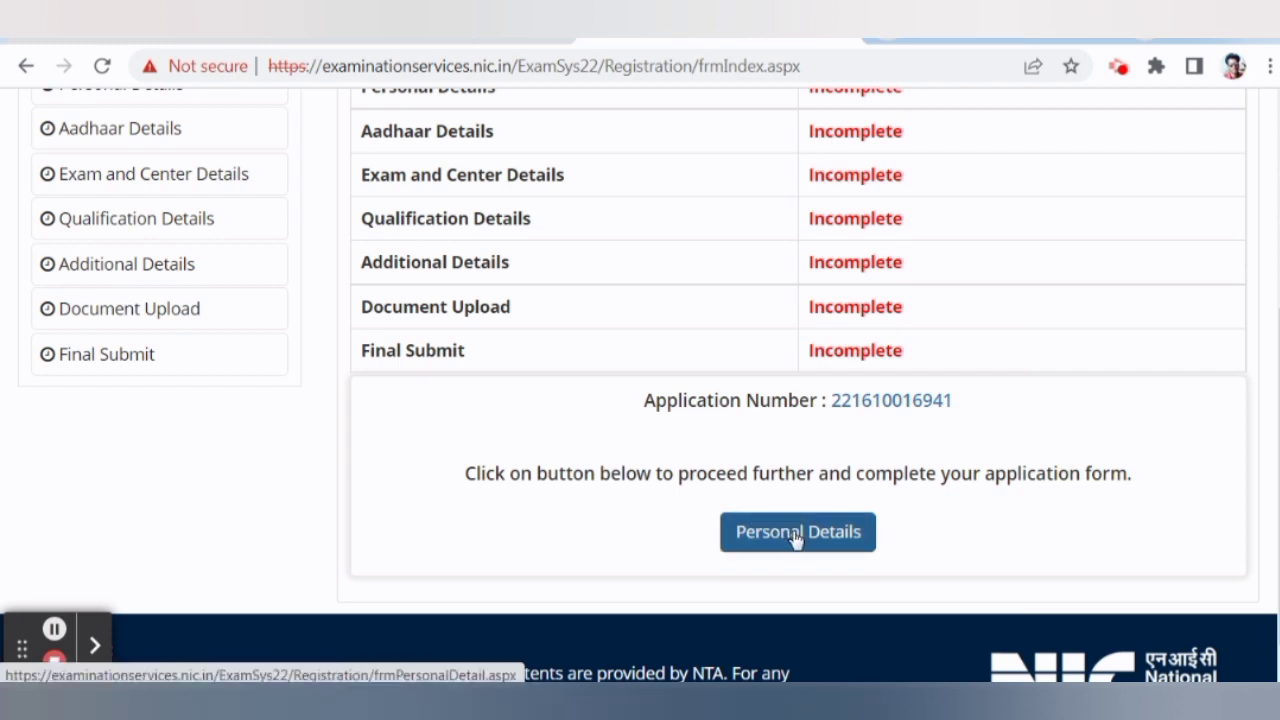
scroll(509, 320, up, 1)
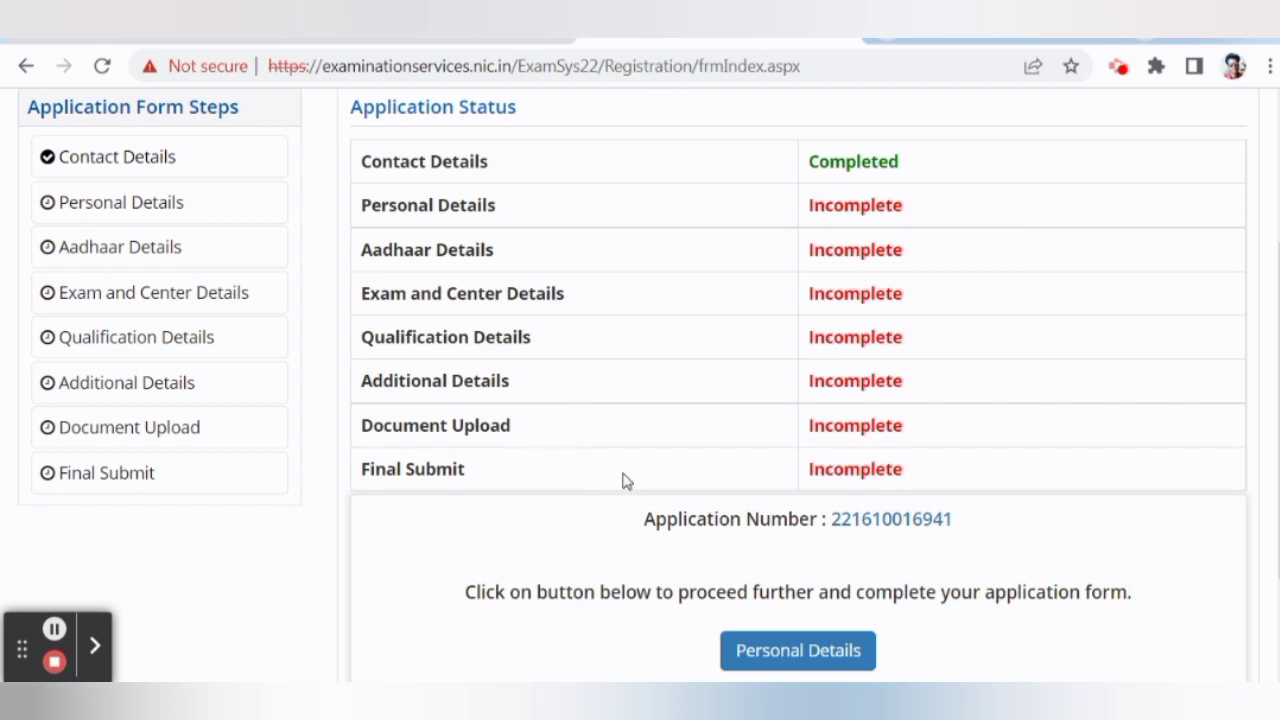
scroll(598, 453, down, 1)
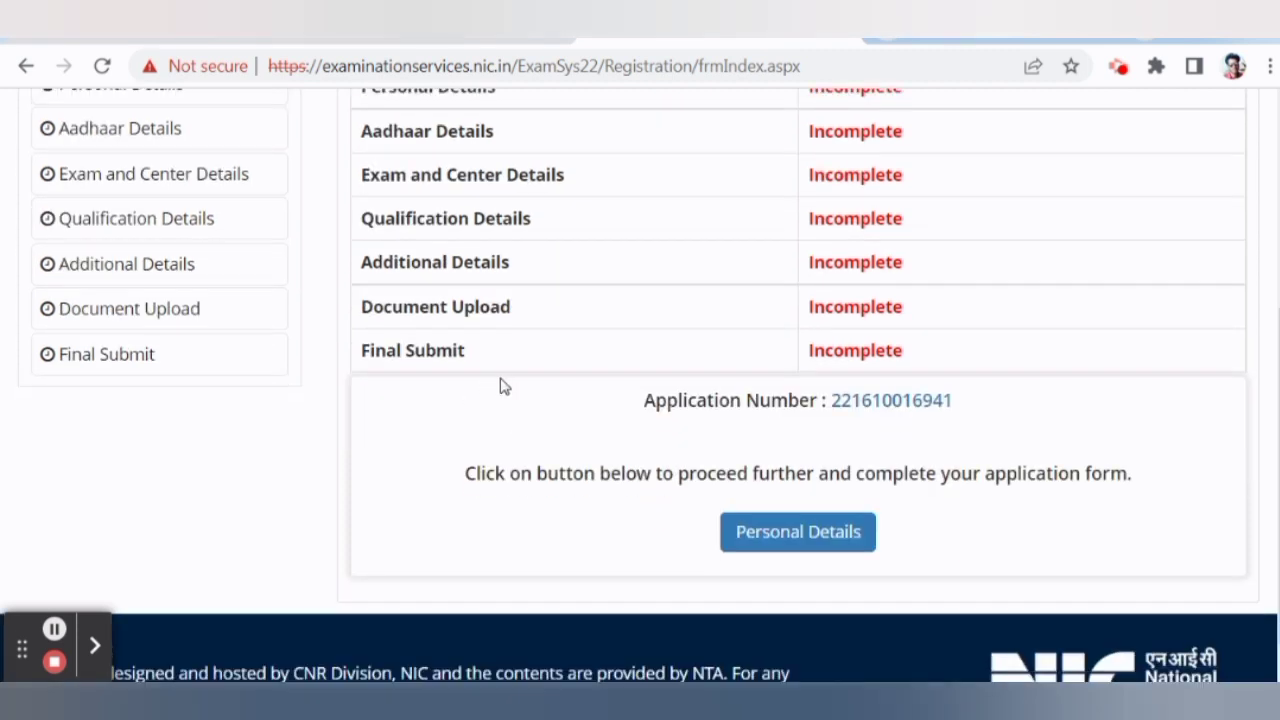
scroll(507, 387, down, 1)
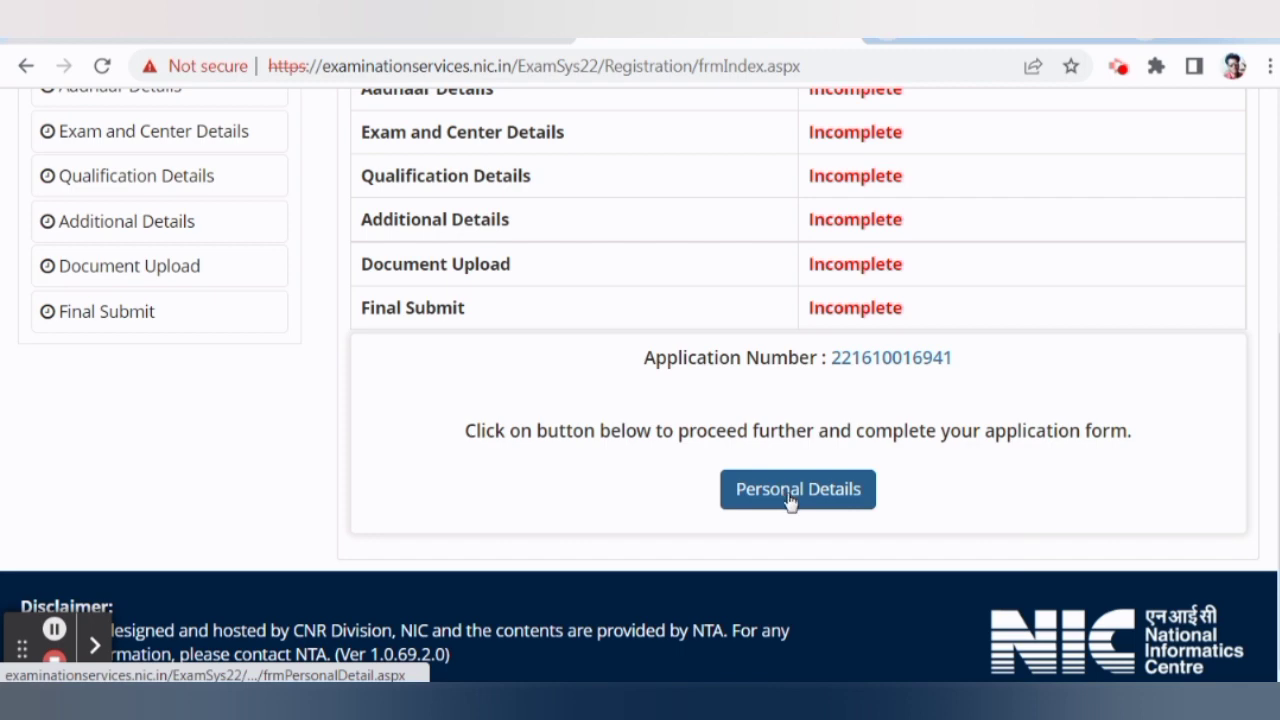
click(790, 499)
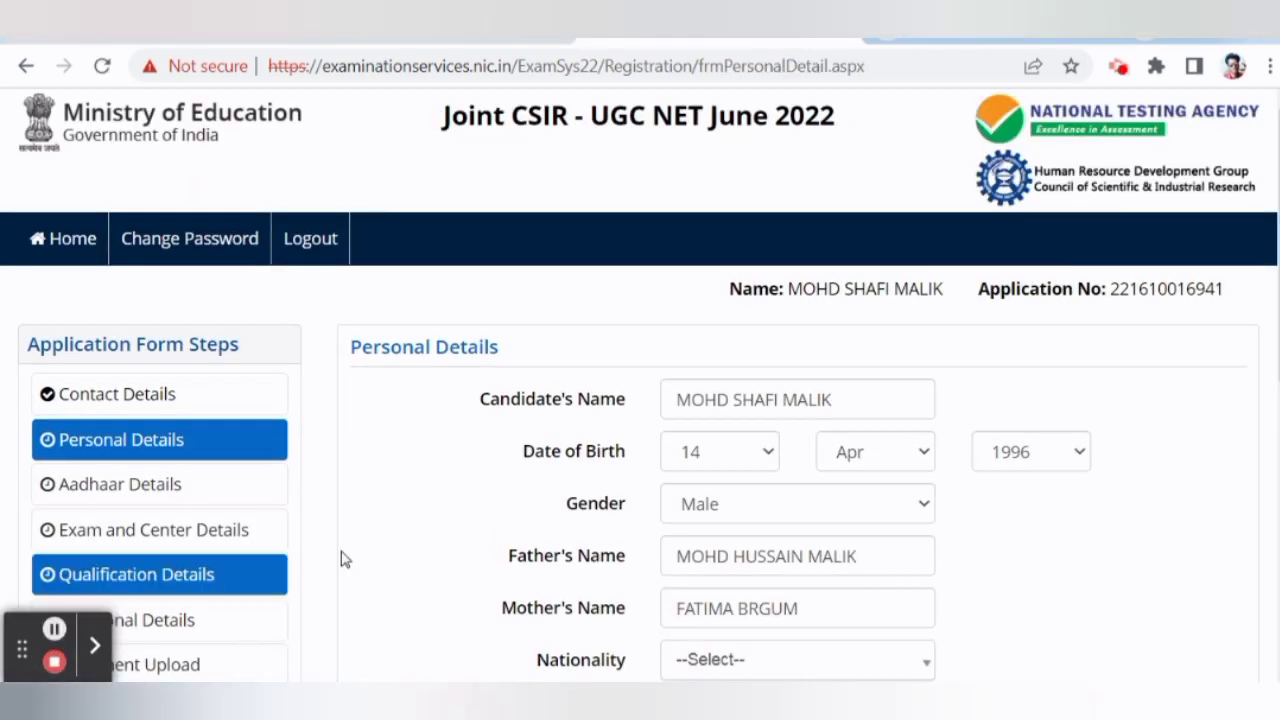
Set Category General, Nationality Indian, and answer No to PwD and diabetic questions.
scroll(530, 428, down, 1)
scroll(530, 428, down, 3)
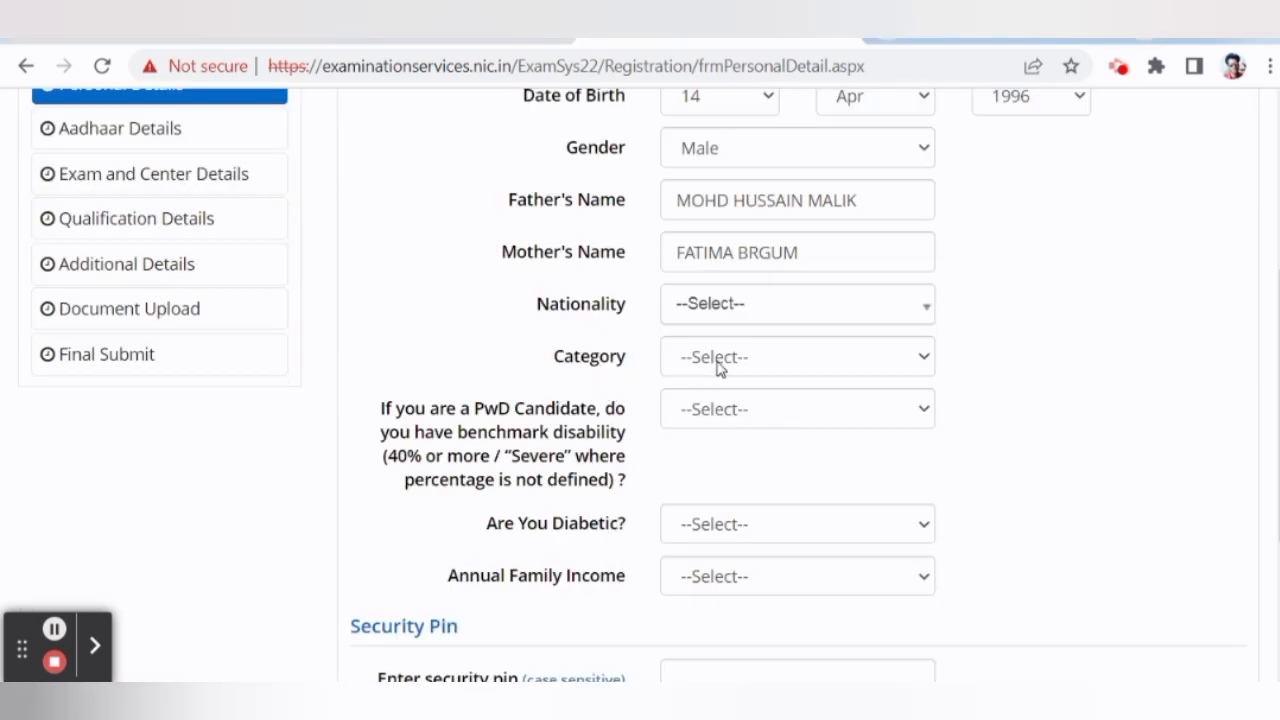
click(718, 368)
click(740, 412)
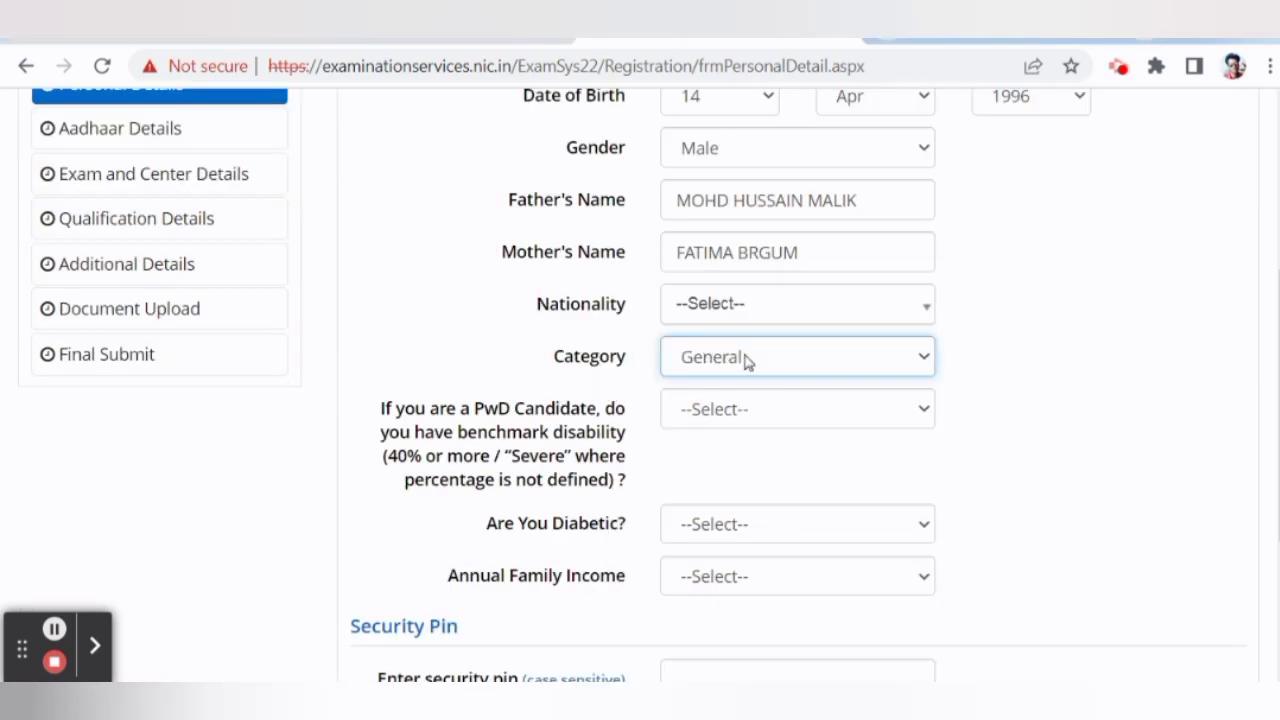
click(737, 312)
click(708, 415)
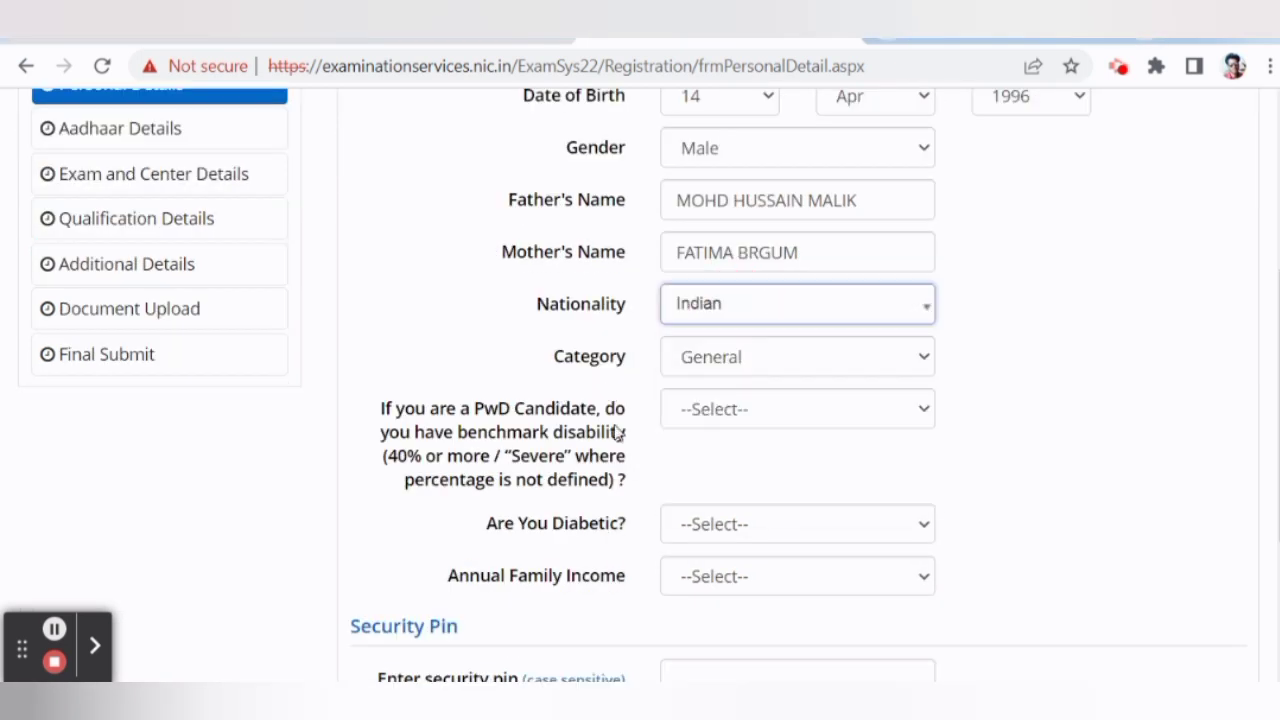
scroll(585, 397, down, 1)
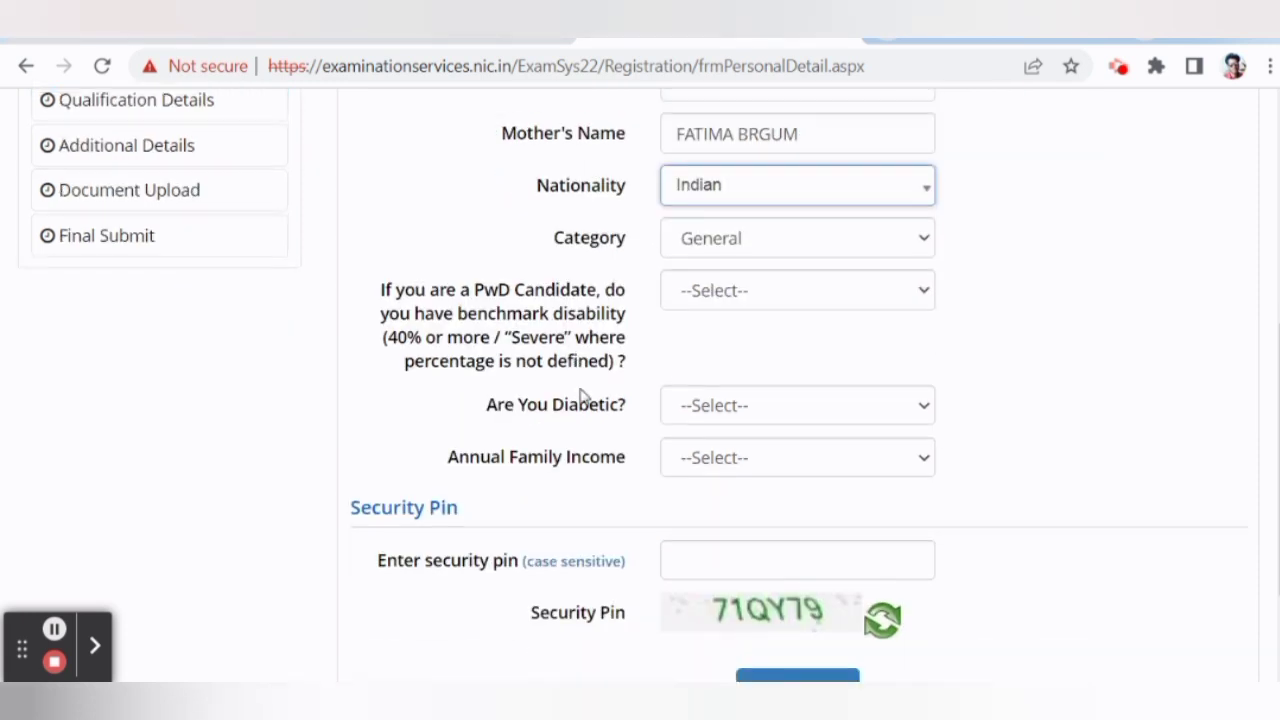
click(708, 292)
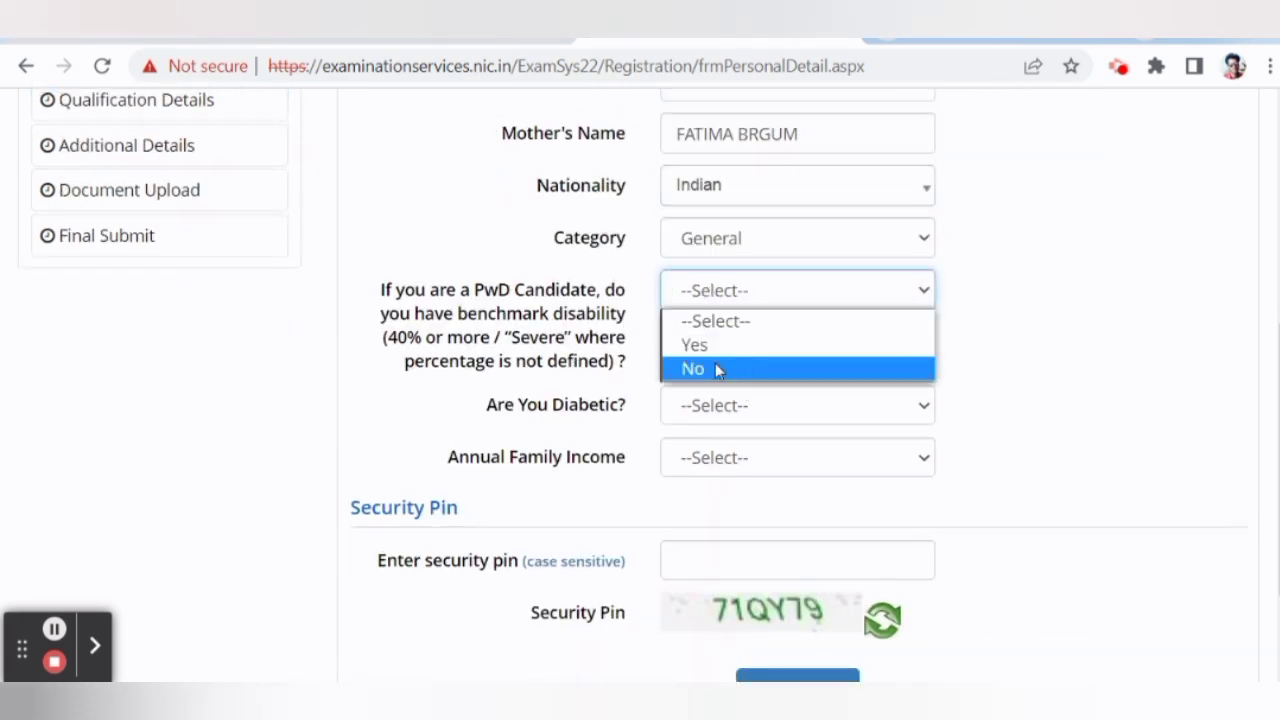
click(703, 368)
scroll(634, 357, down, 1)
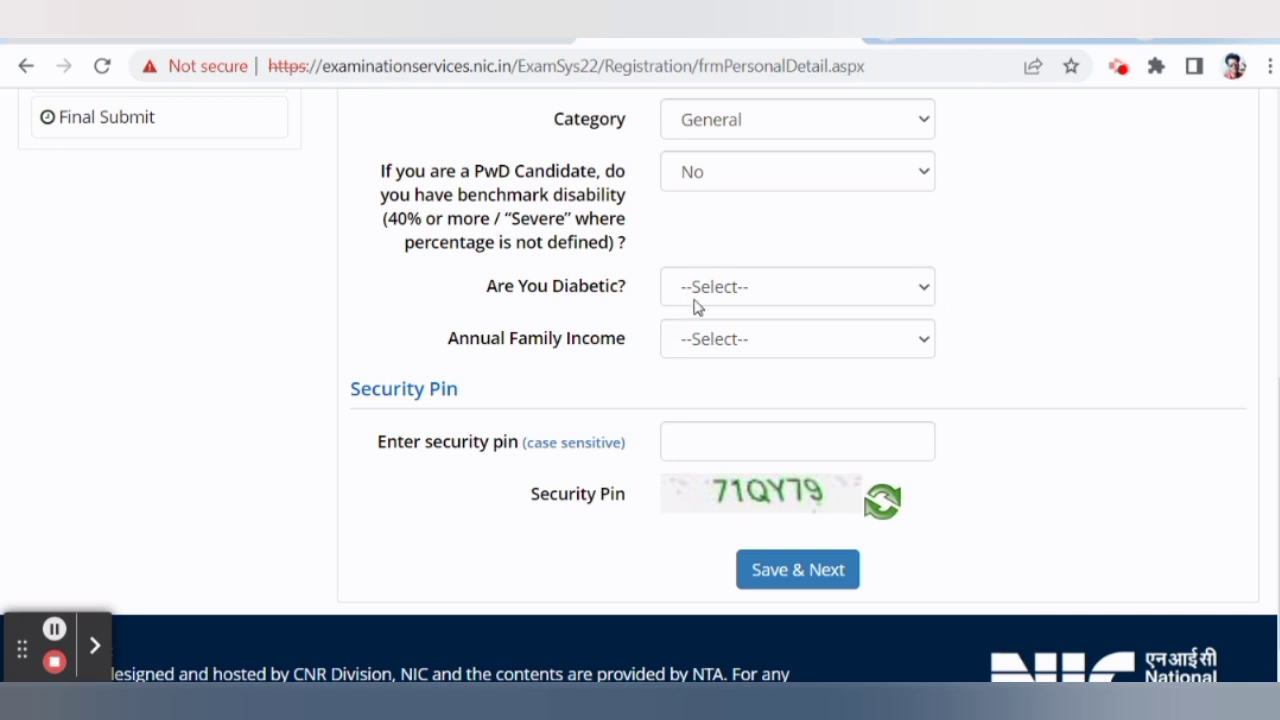
click(757, 300)
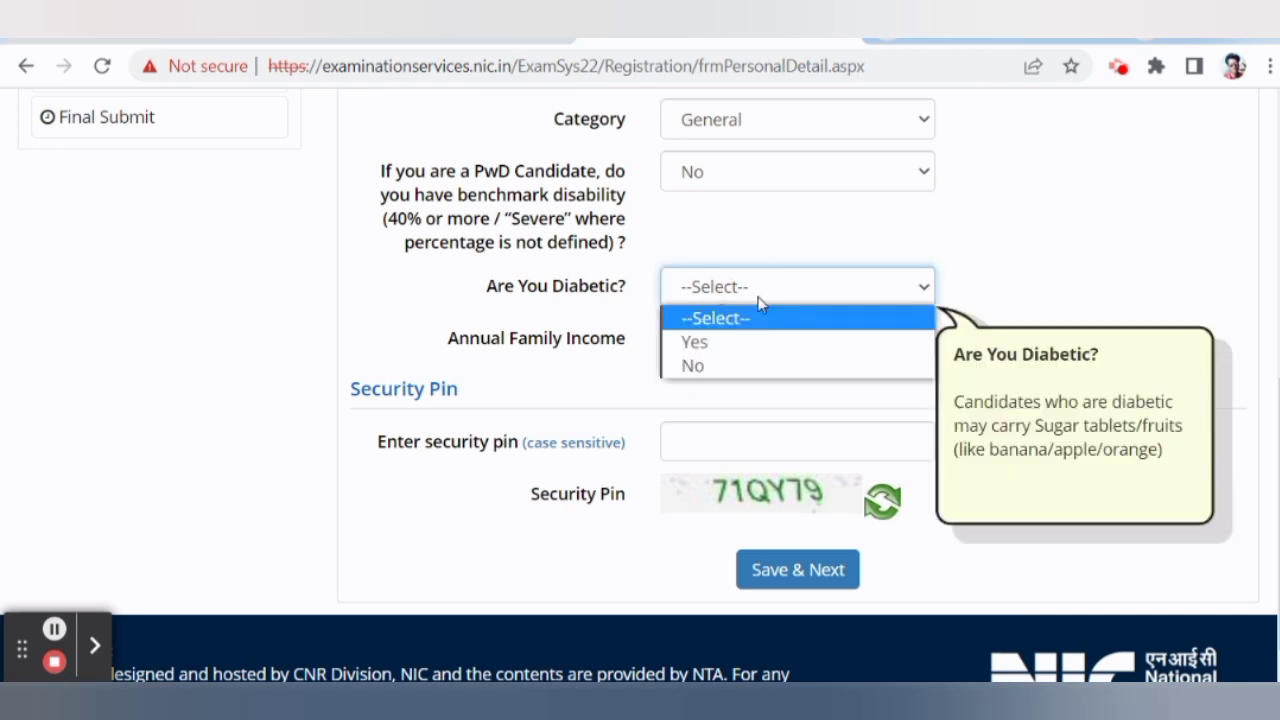
click(703, 368)
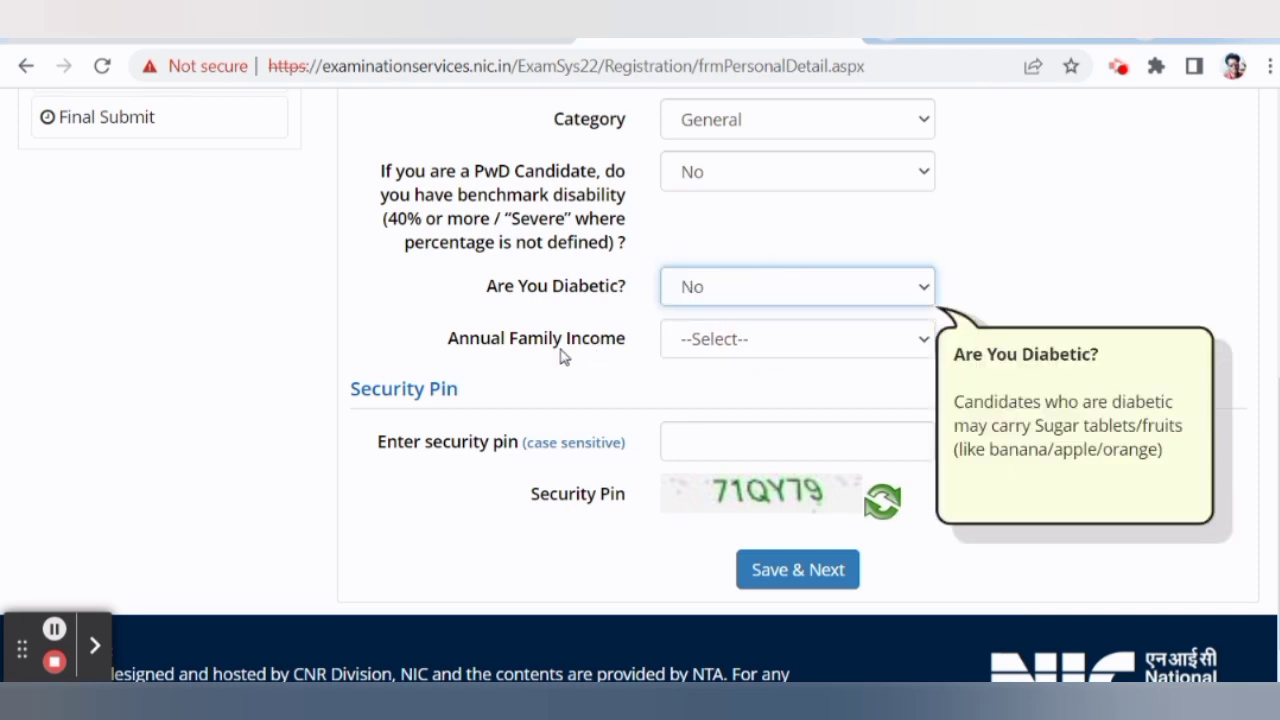
scroll(737, 294, down, 1)
Set Annual Family Income to UPTO 100000, enter the security pin, and save and confirm.
click(737, 295)
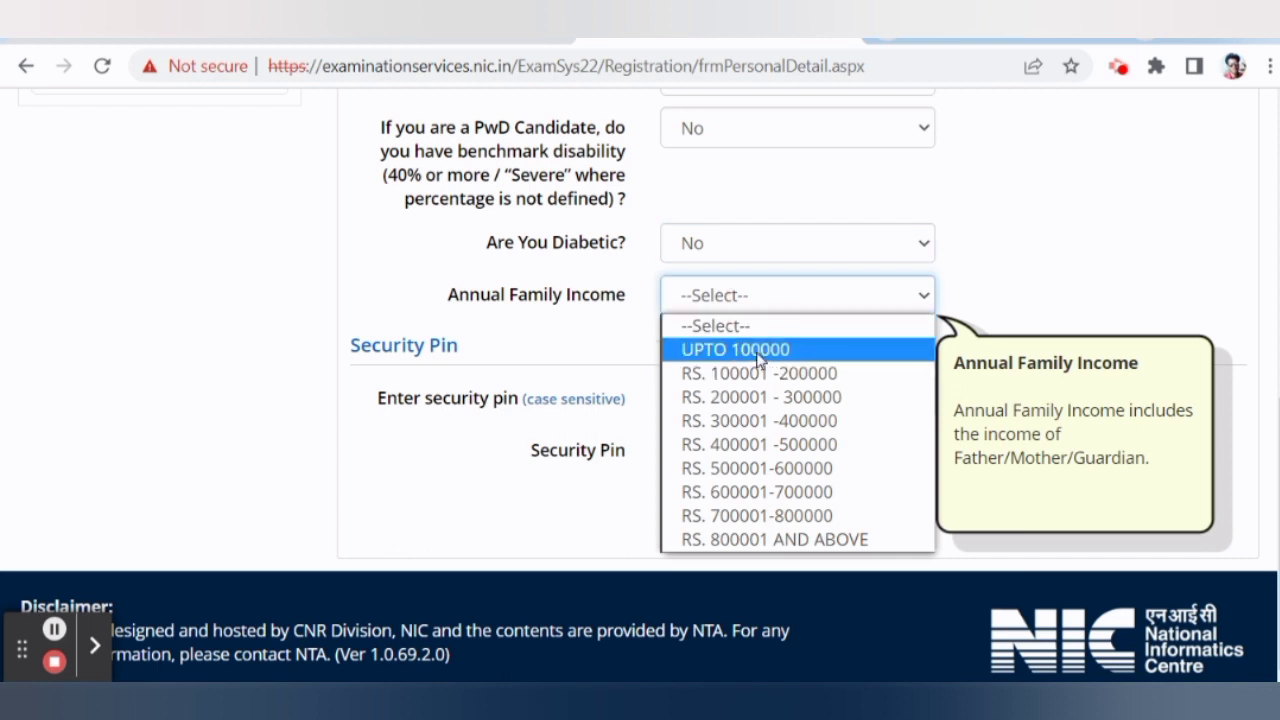
click(740, 350)
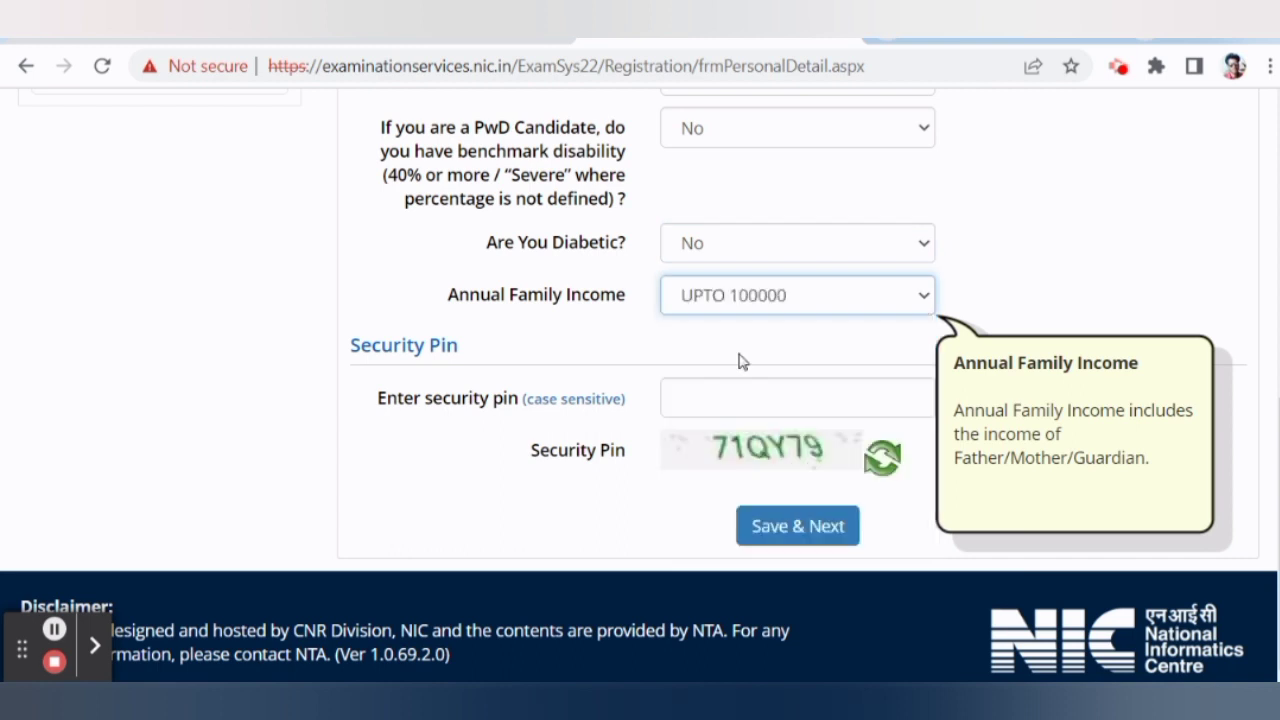
click(716, 395)
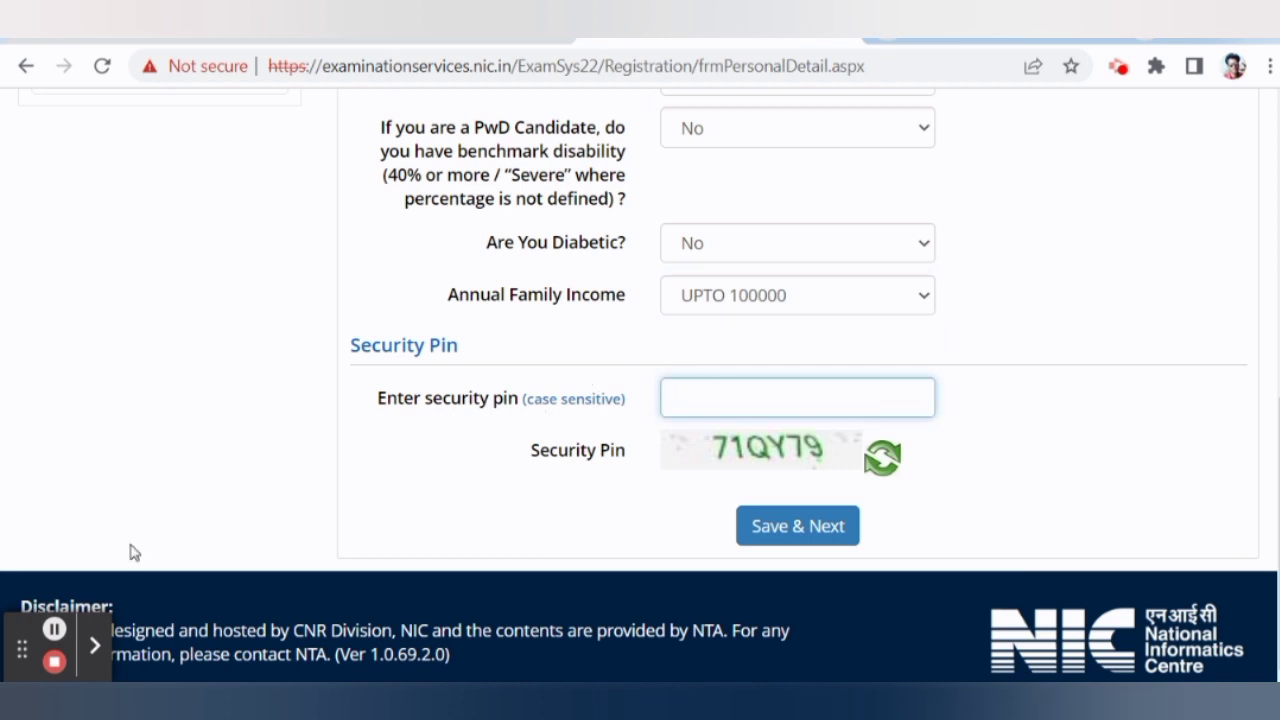
text(71QY79)
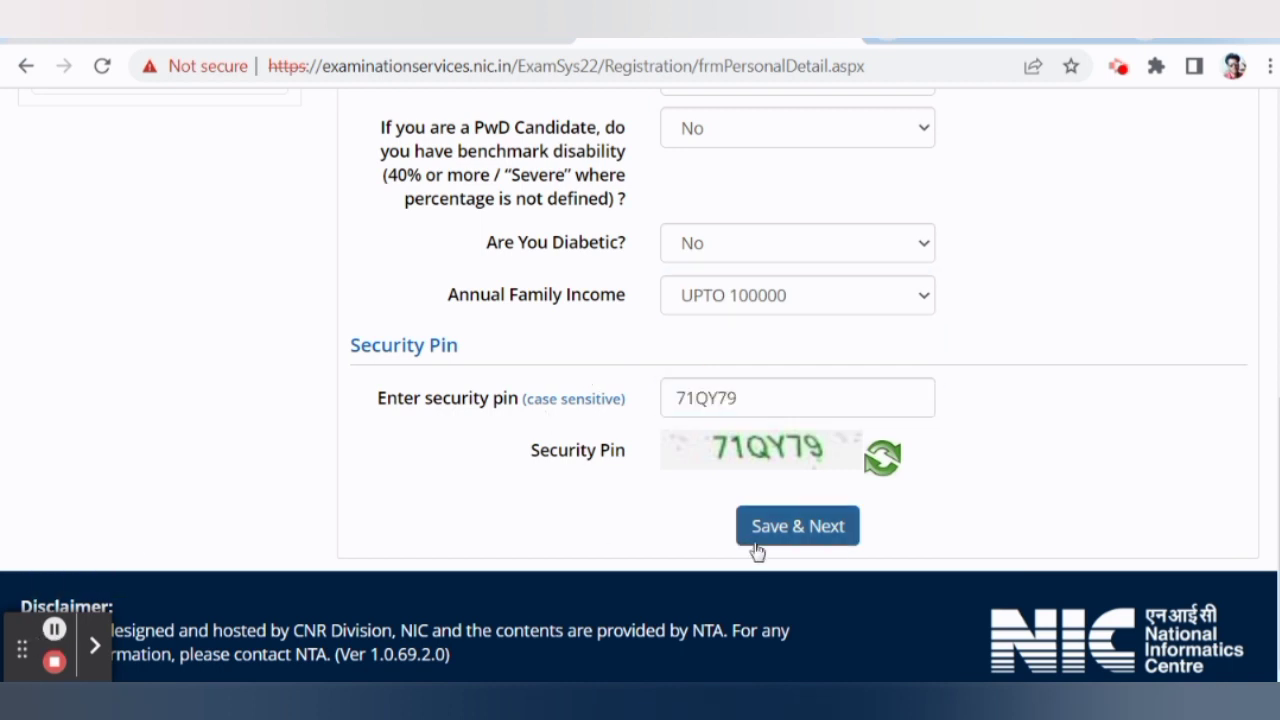
click(788, 530)
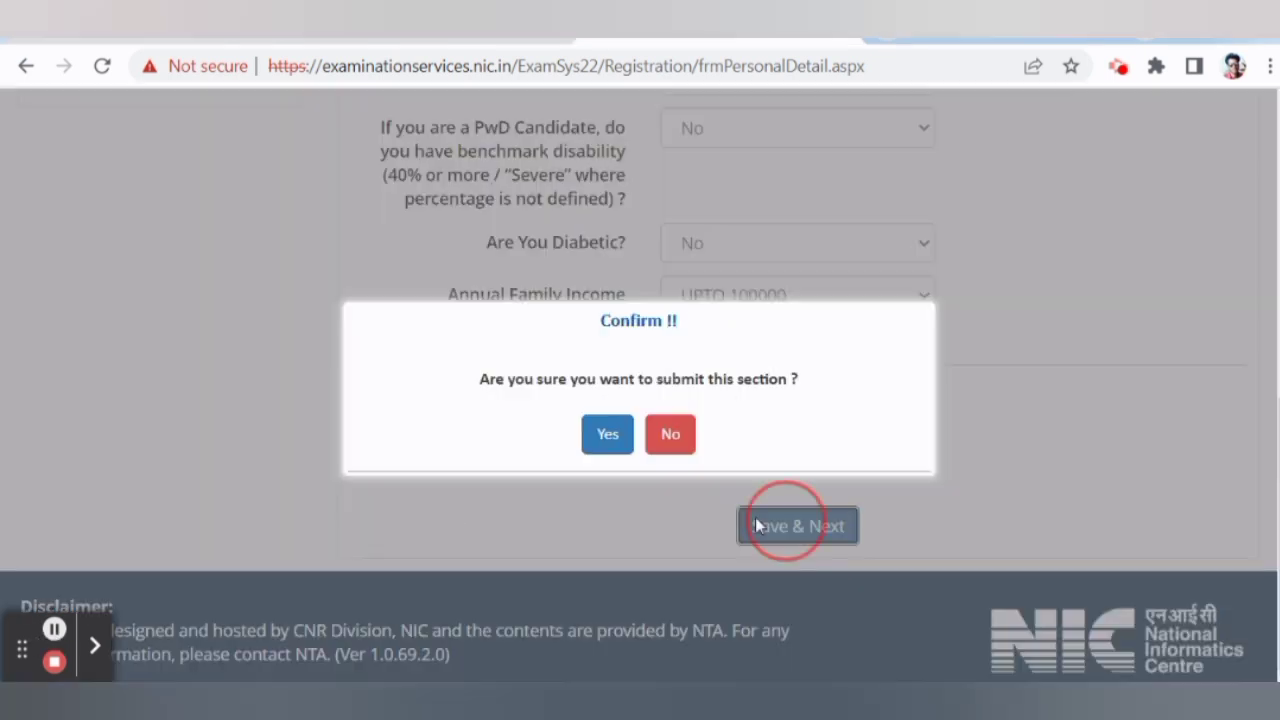
click(616, 445)
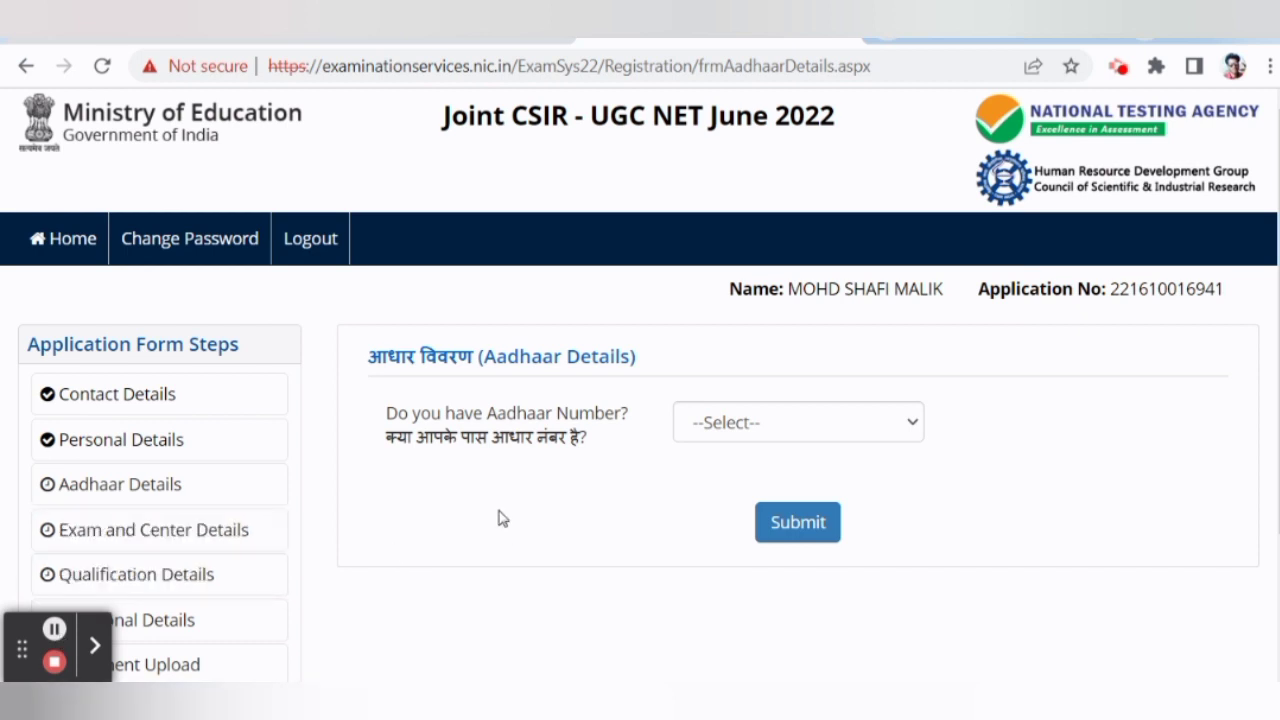
Answer Yes to having an Aadhaar Number and confirm the answer.
scroll(530, 490, down, 2)
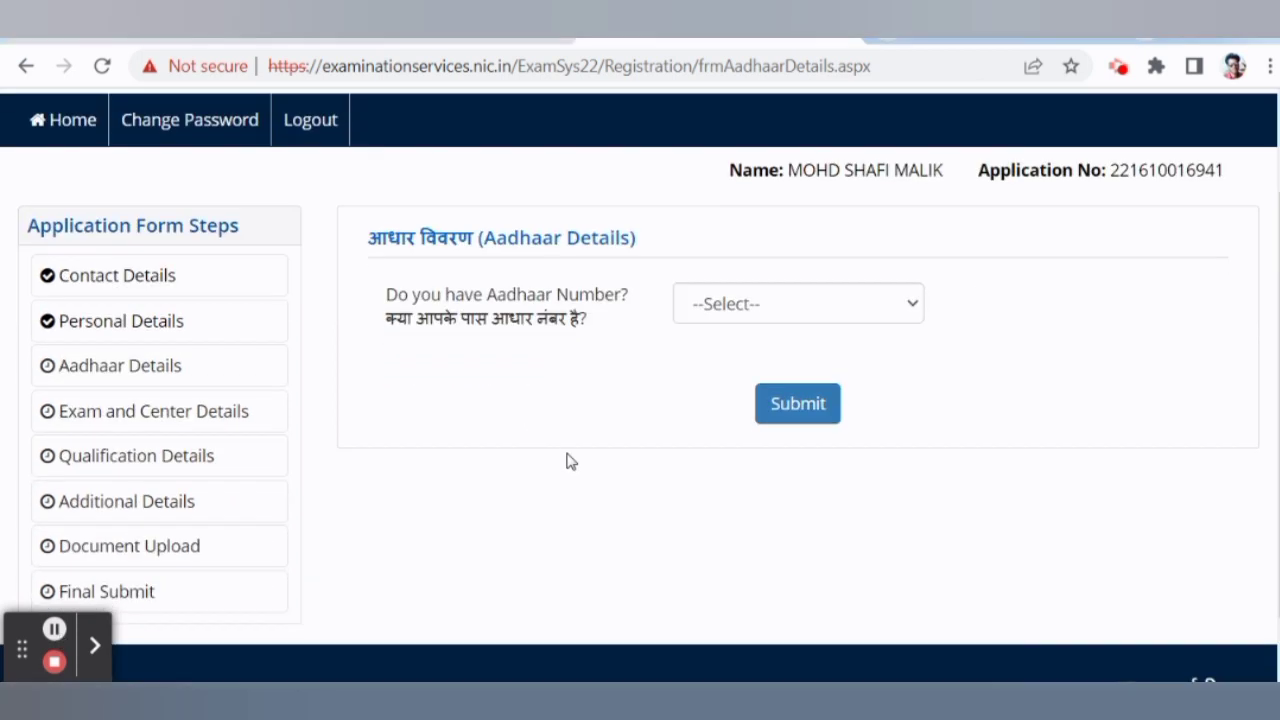
click(716, 316)
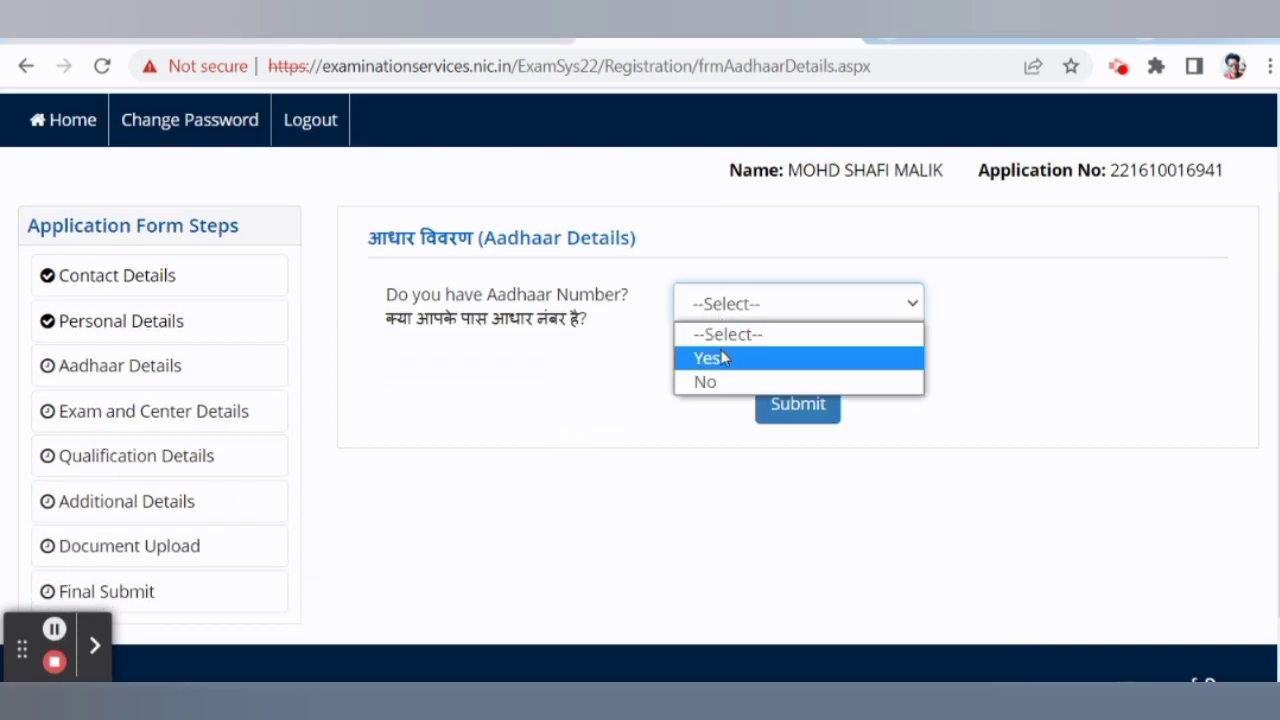
click(717, 360)
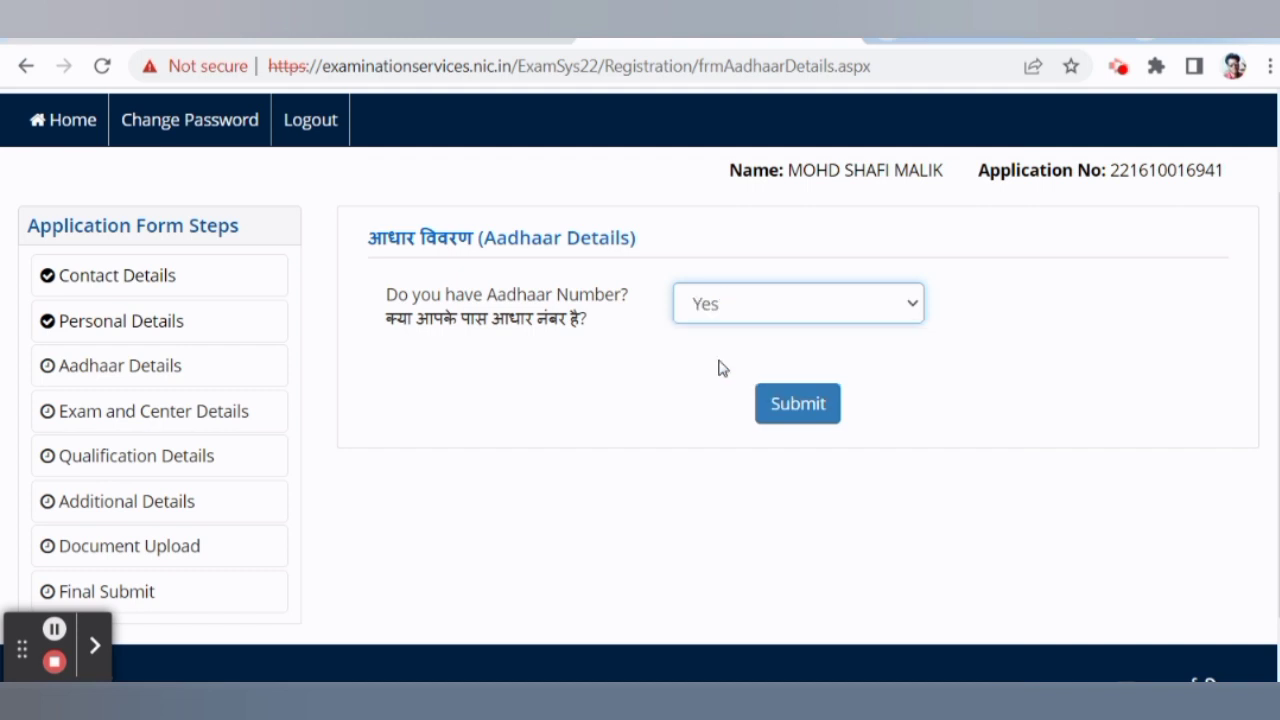
click(797, 410)
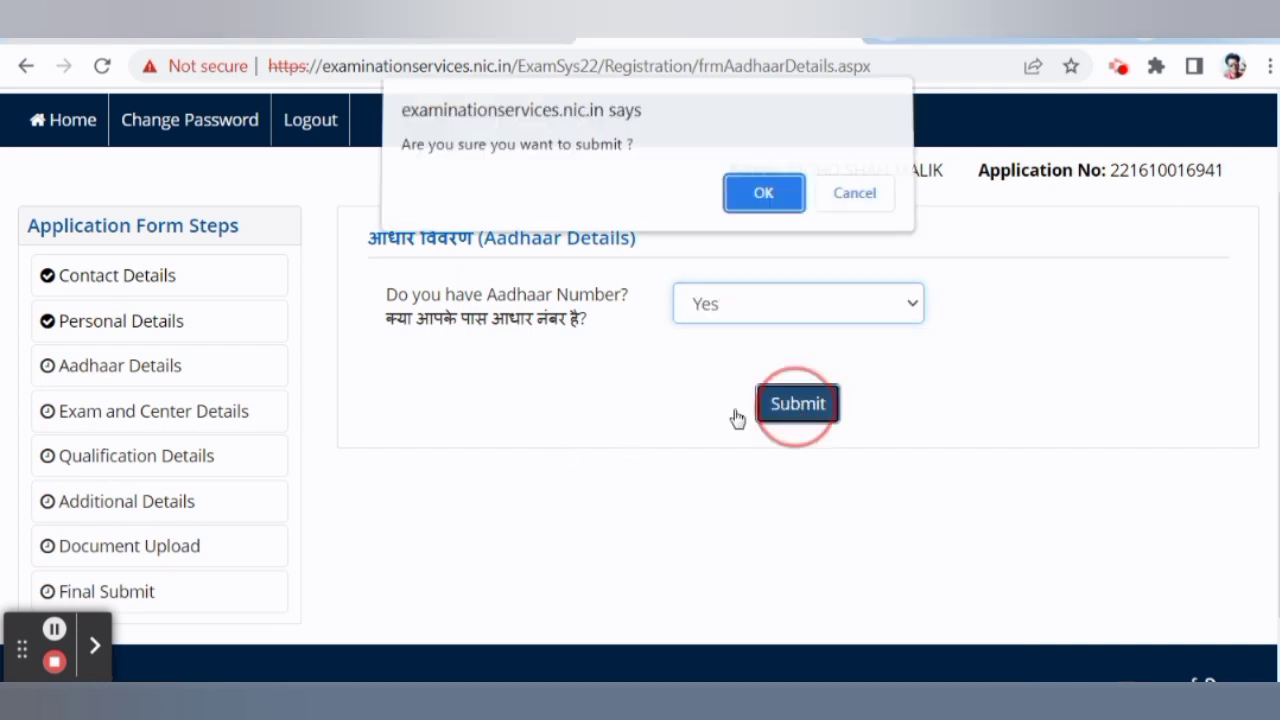
click(765, 202)
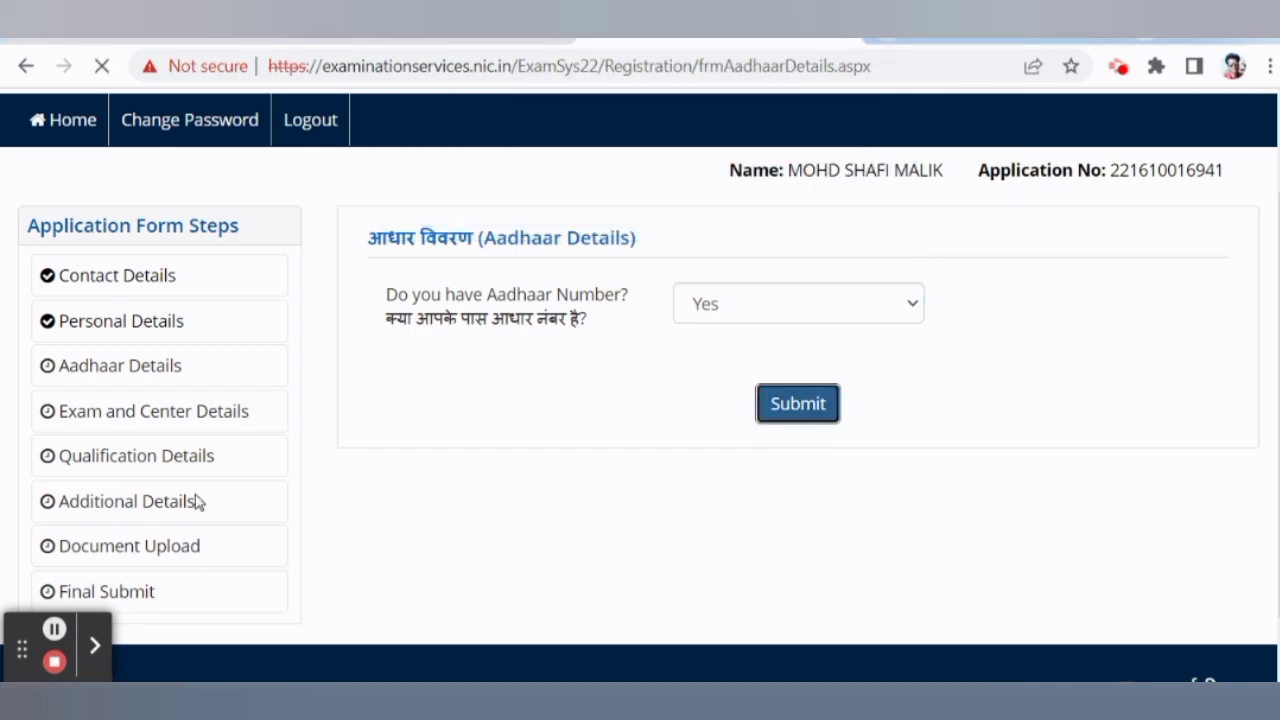
Consent to sharing the Aadhaar Number for verification and submit the Aadhaar details.
click(54, 629)
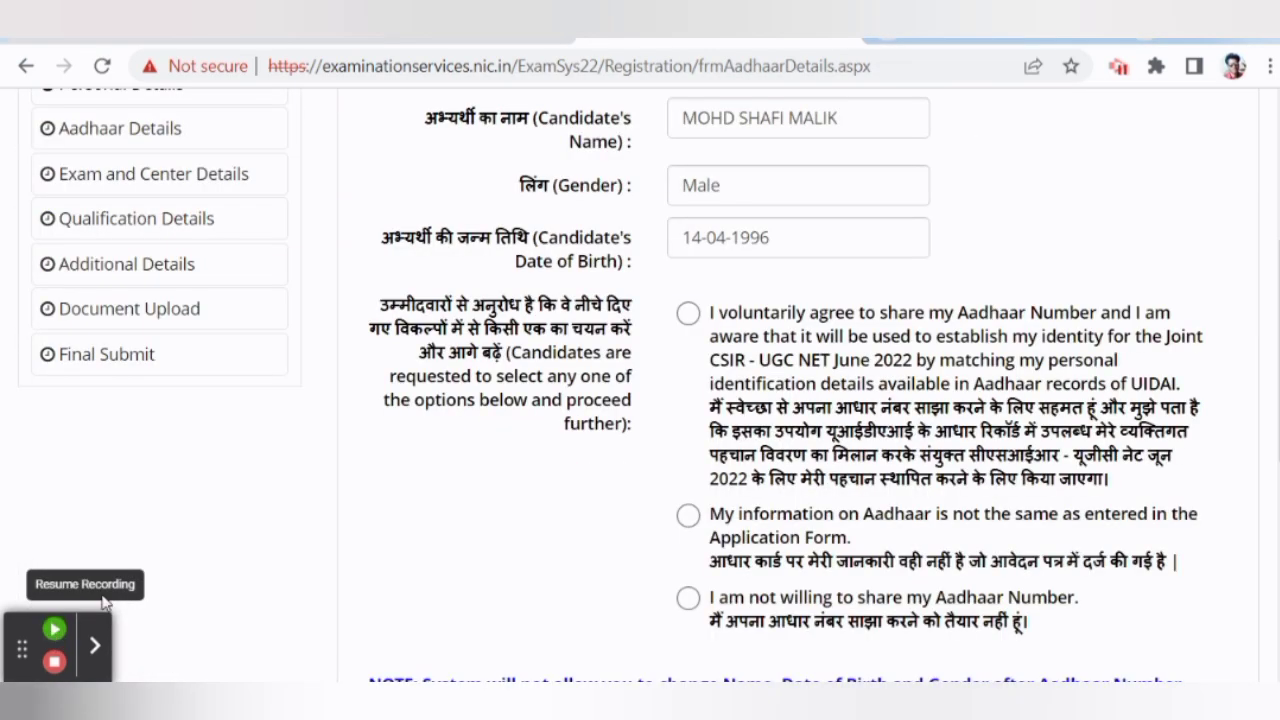
click(54, 629)
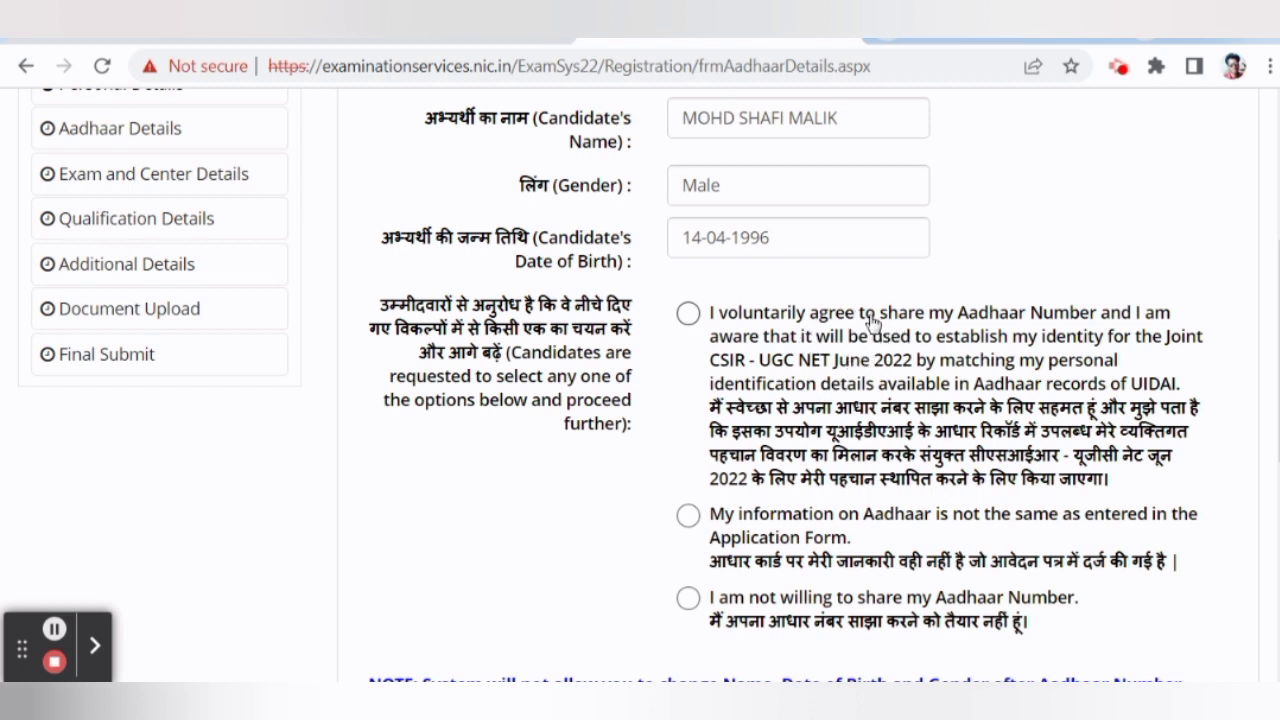
scroll(840, 345, down, 2)
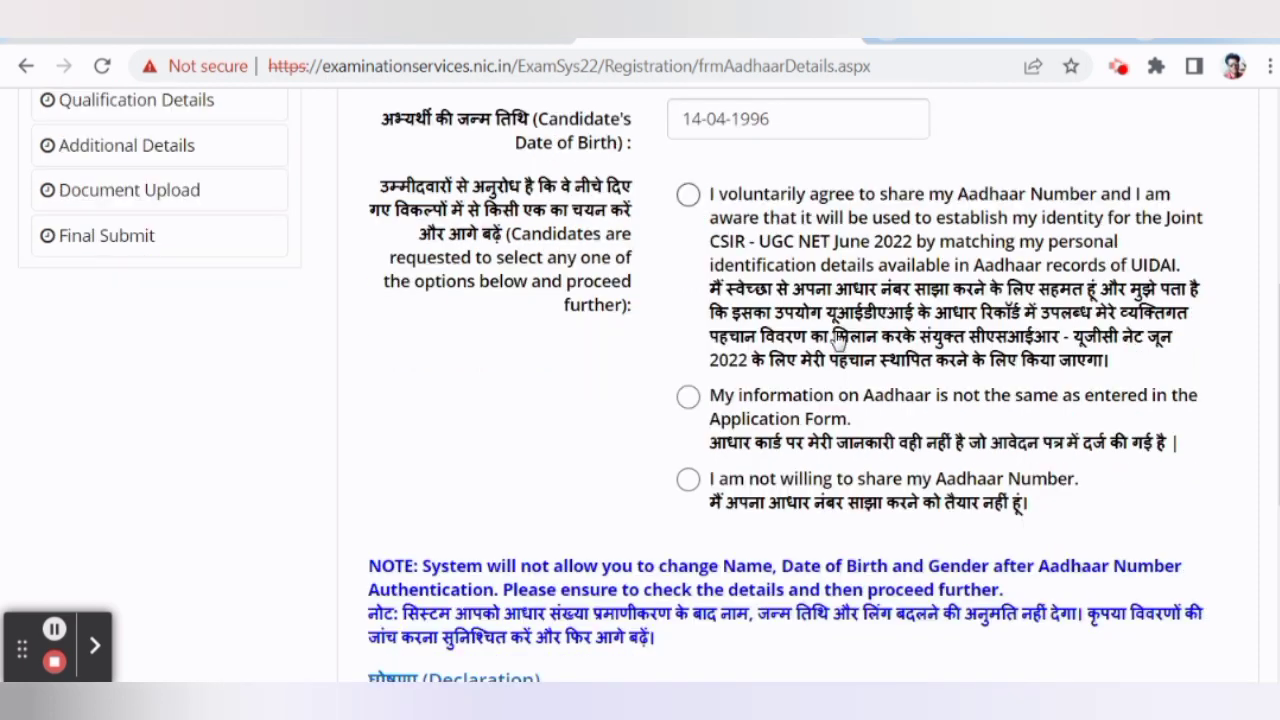
click(689, 196)
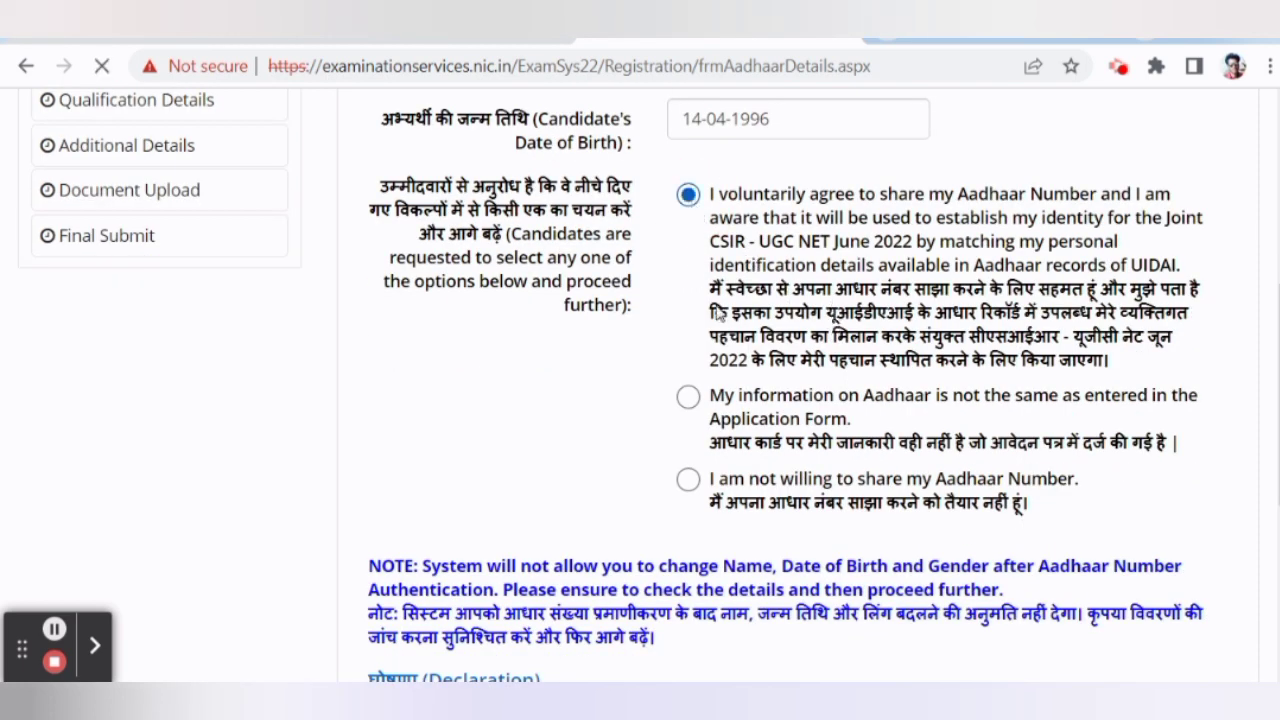
scroll(649, 415, down, 5)
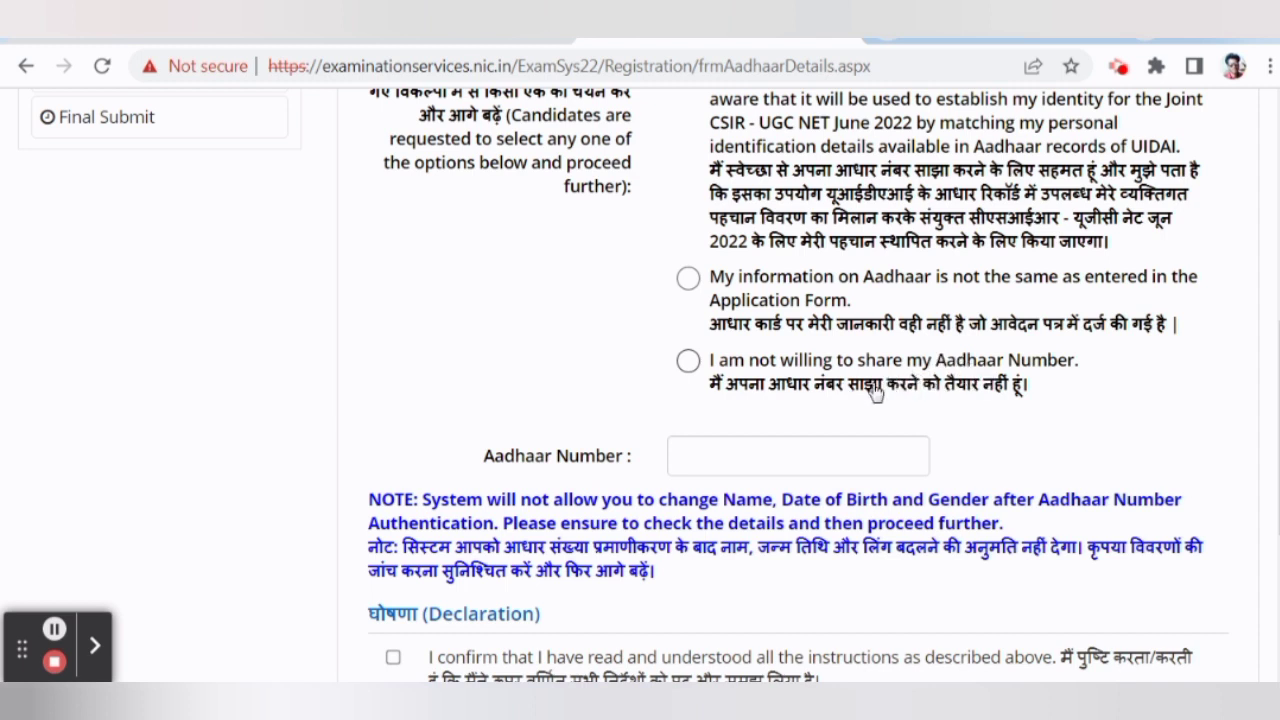
scroll(826, 429, down, 1)
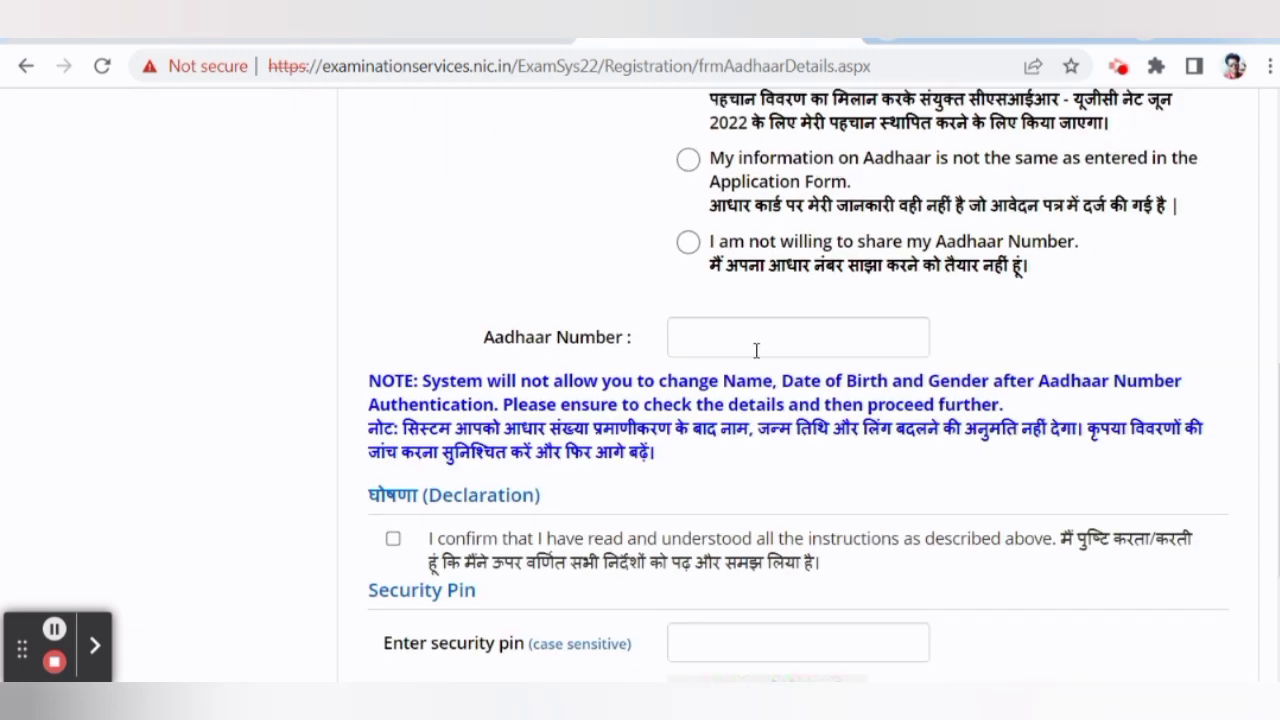
scroll(756, 350, down, 1)
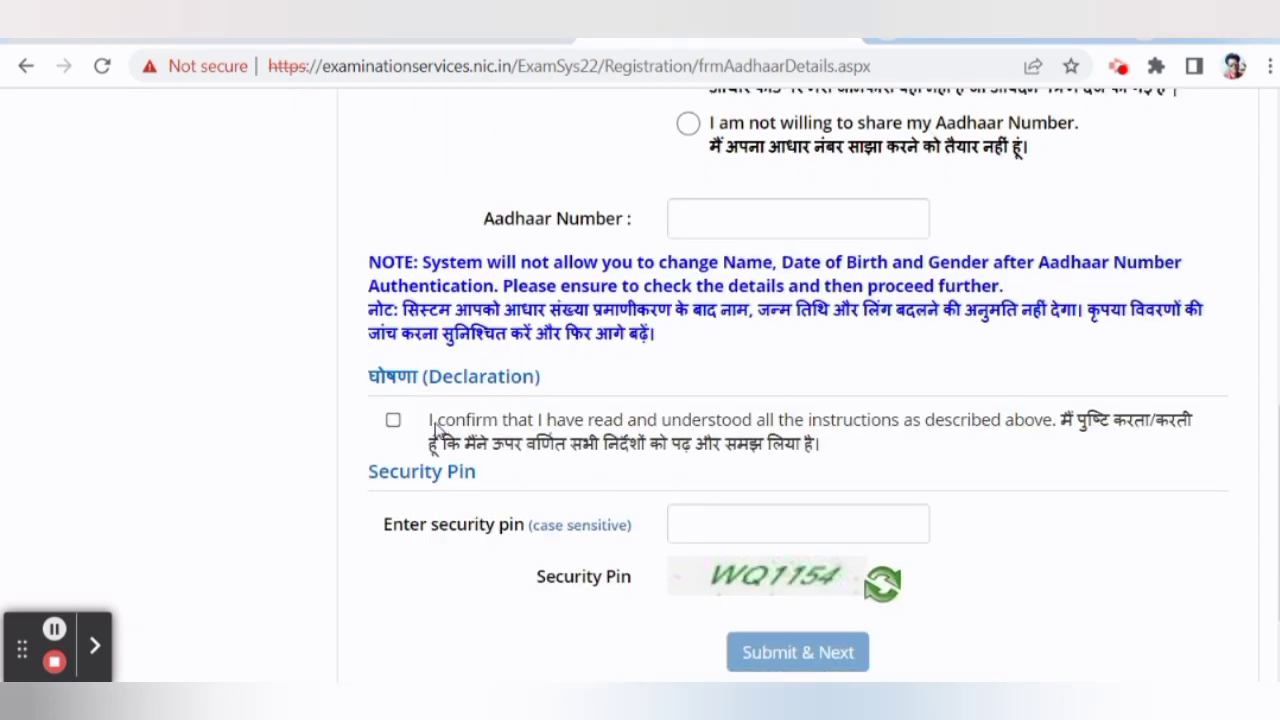
scroll(445, 424, down, 1)
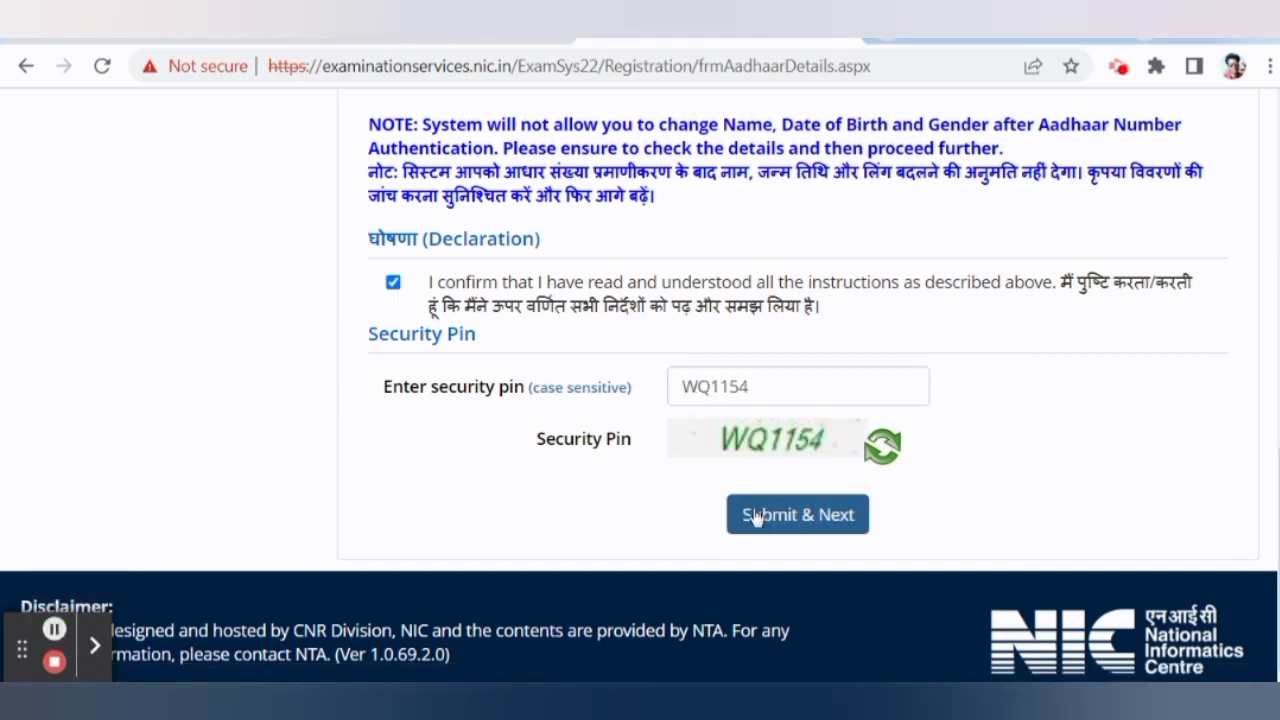
click(758, 514)
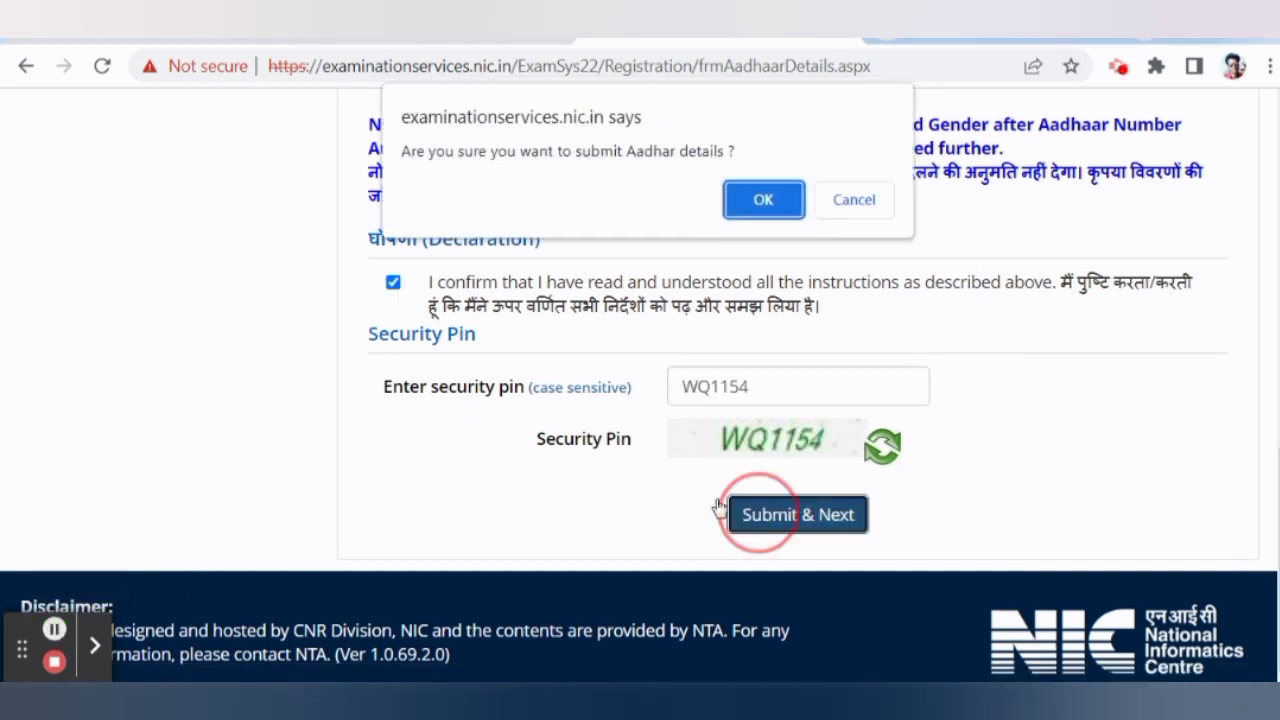
click(756, 205)
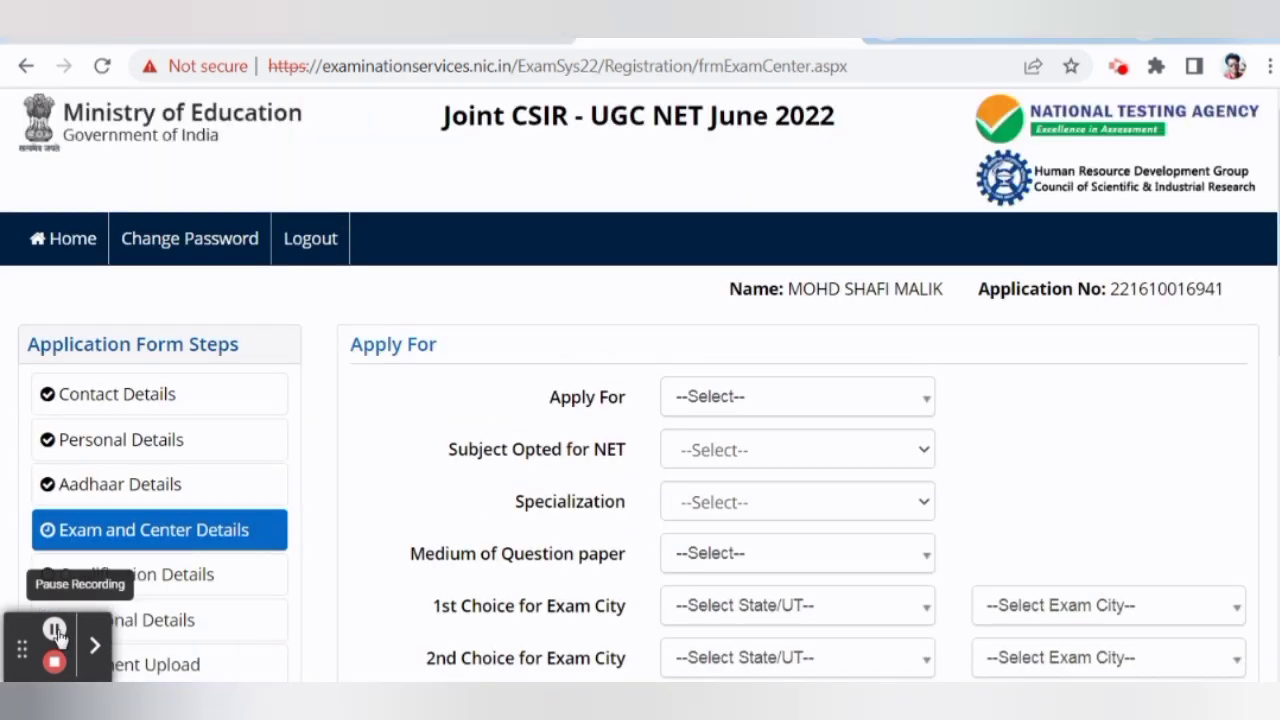
Apply for JRF with Mathematical Sciences as the NET subject and 'Others' as specialization.
scroll(451, 390, down, 1)
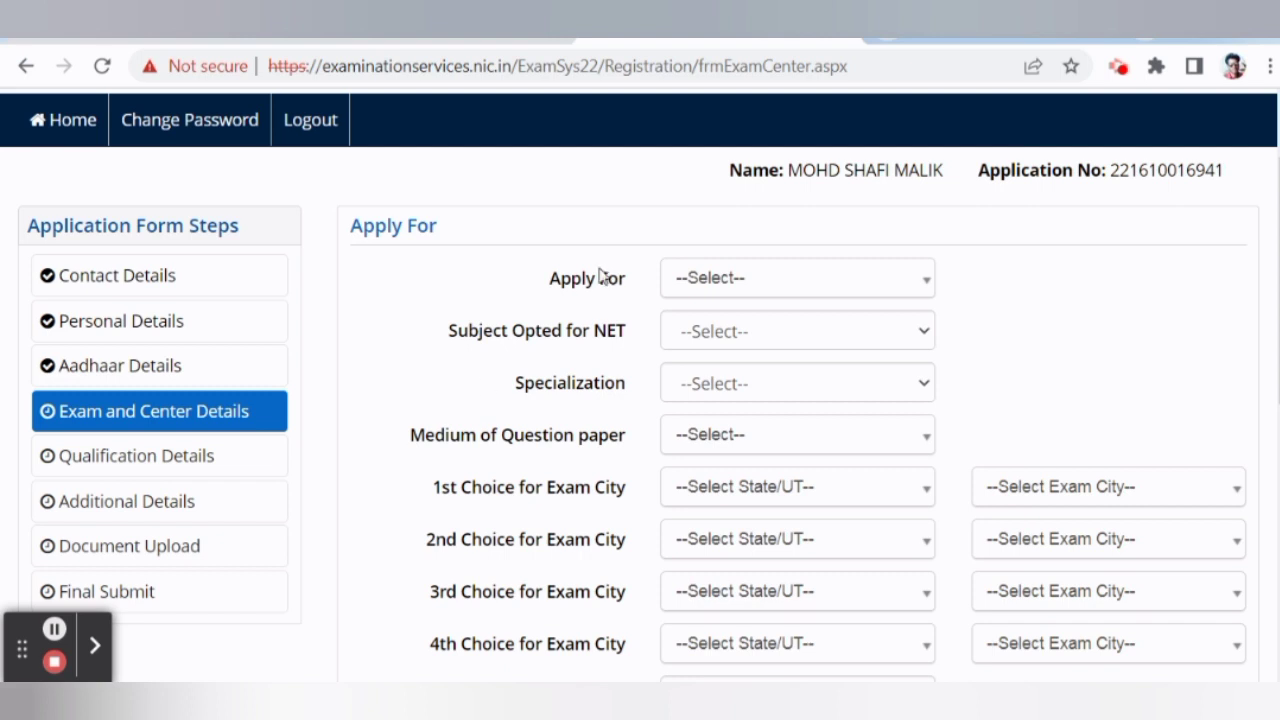
click(712, 290)
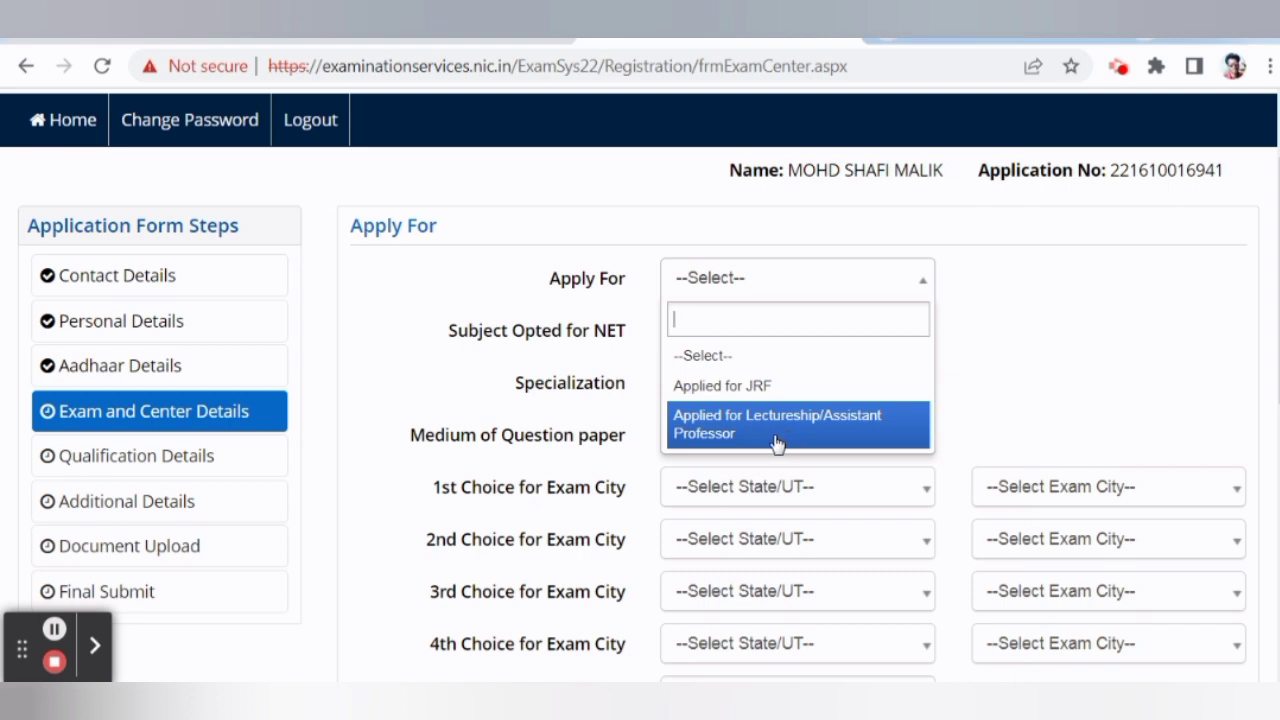
click(845, 393)
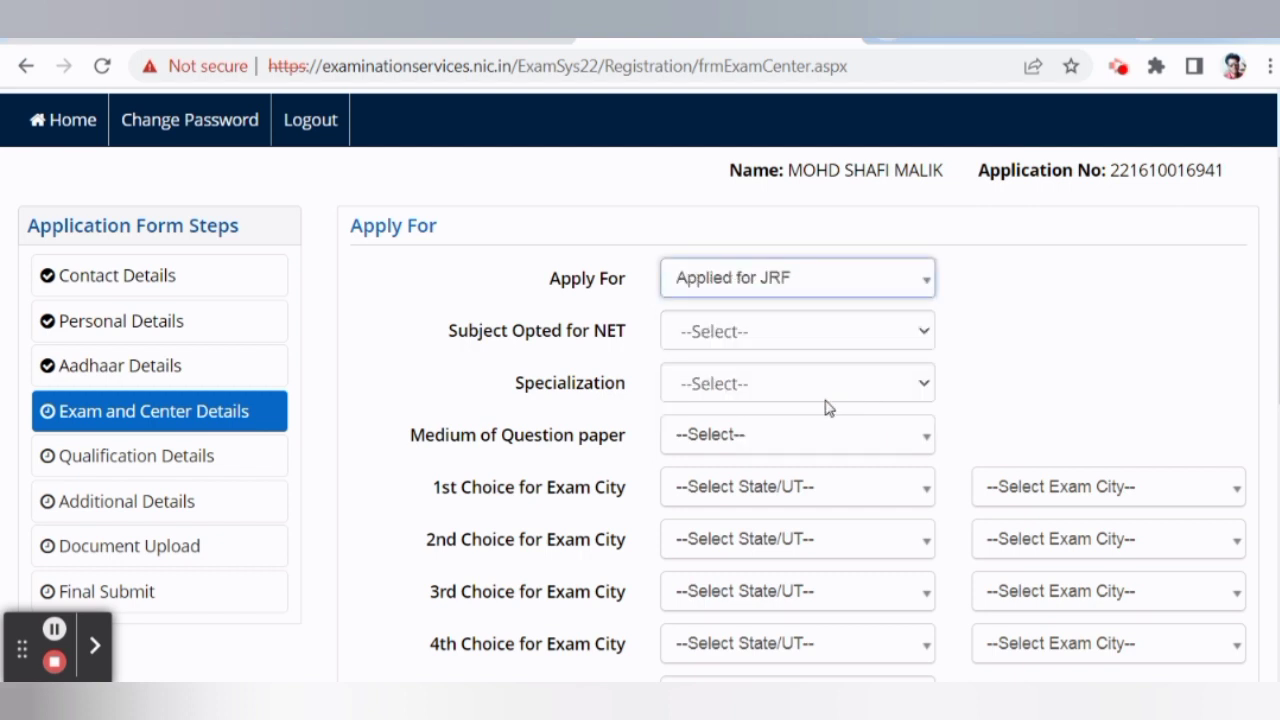
click(742, 338)
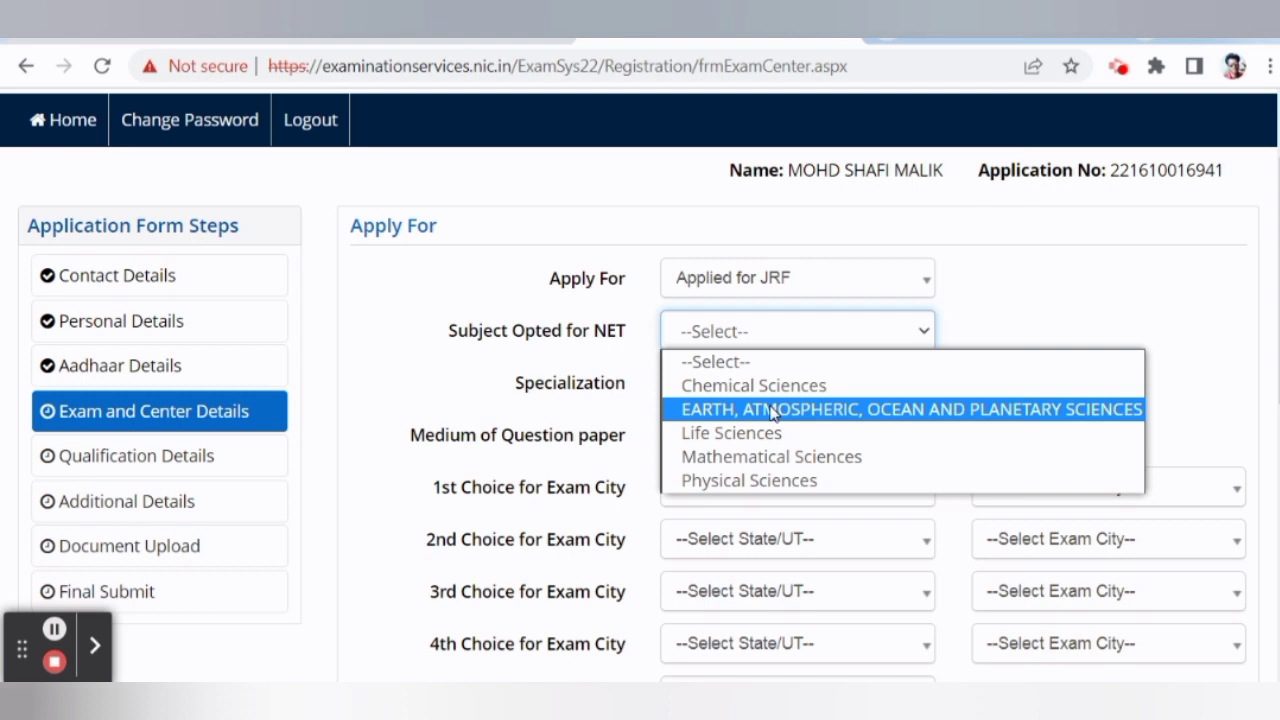
click(786, 454)
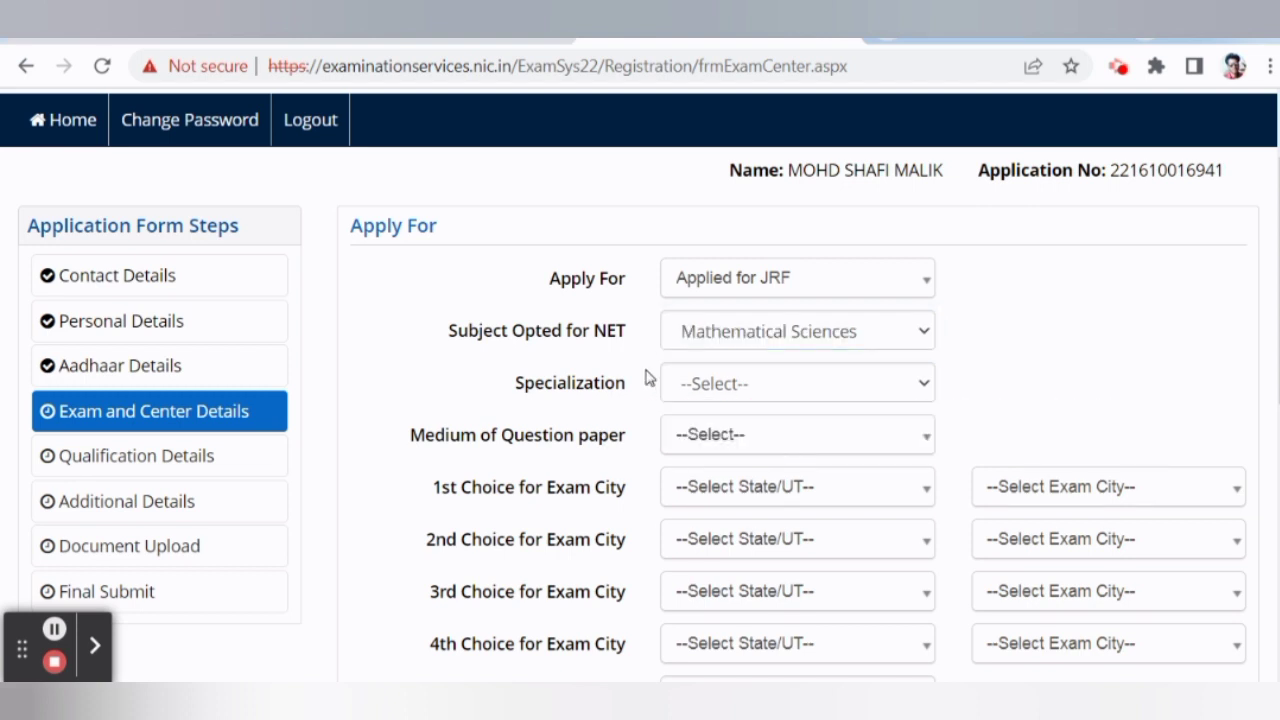
scroll(613, 397, down, 1)
click(716, 266)
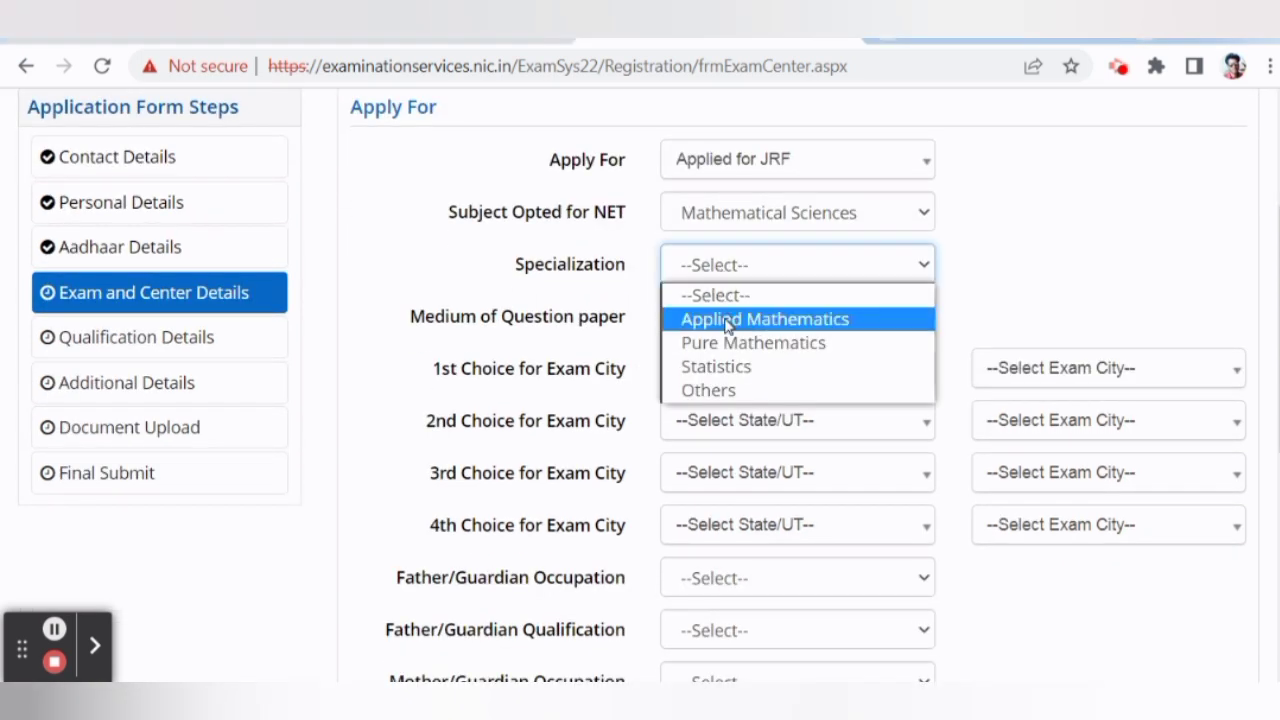
click(736, 390)
scroll(674, 400, down, 1)
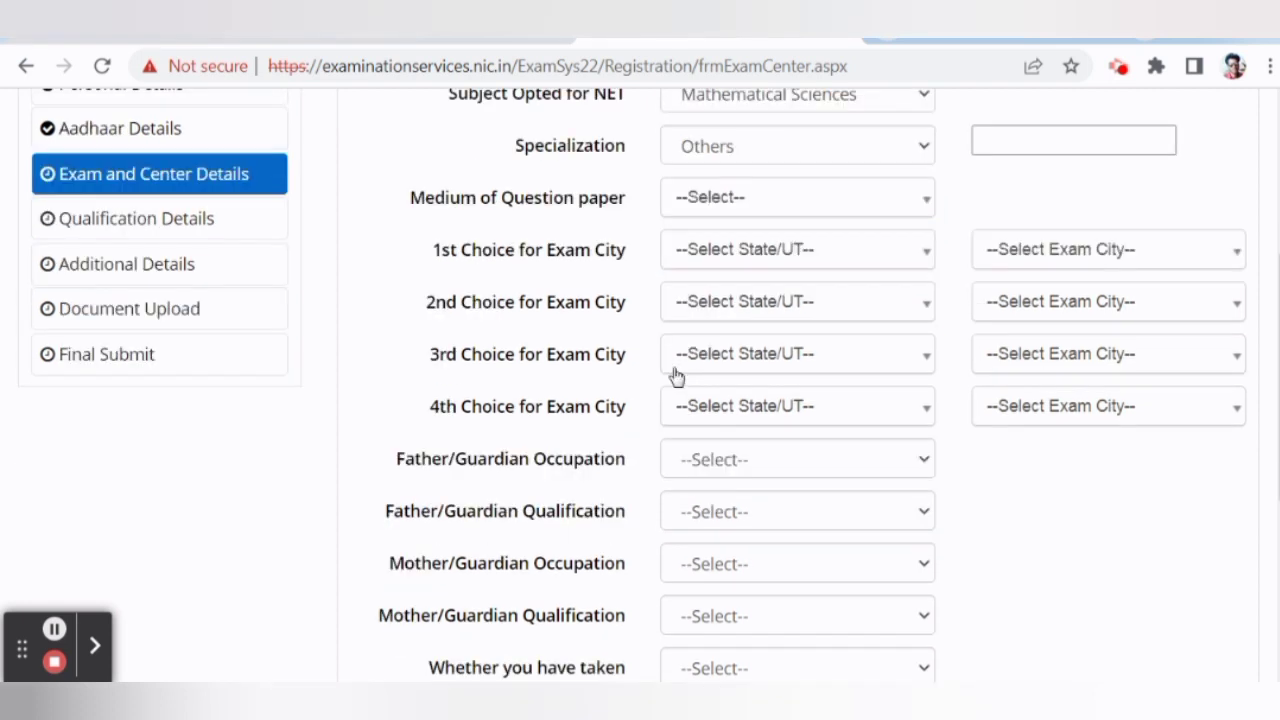
click(712, 212)
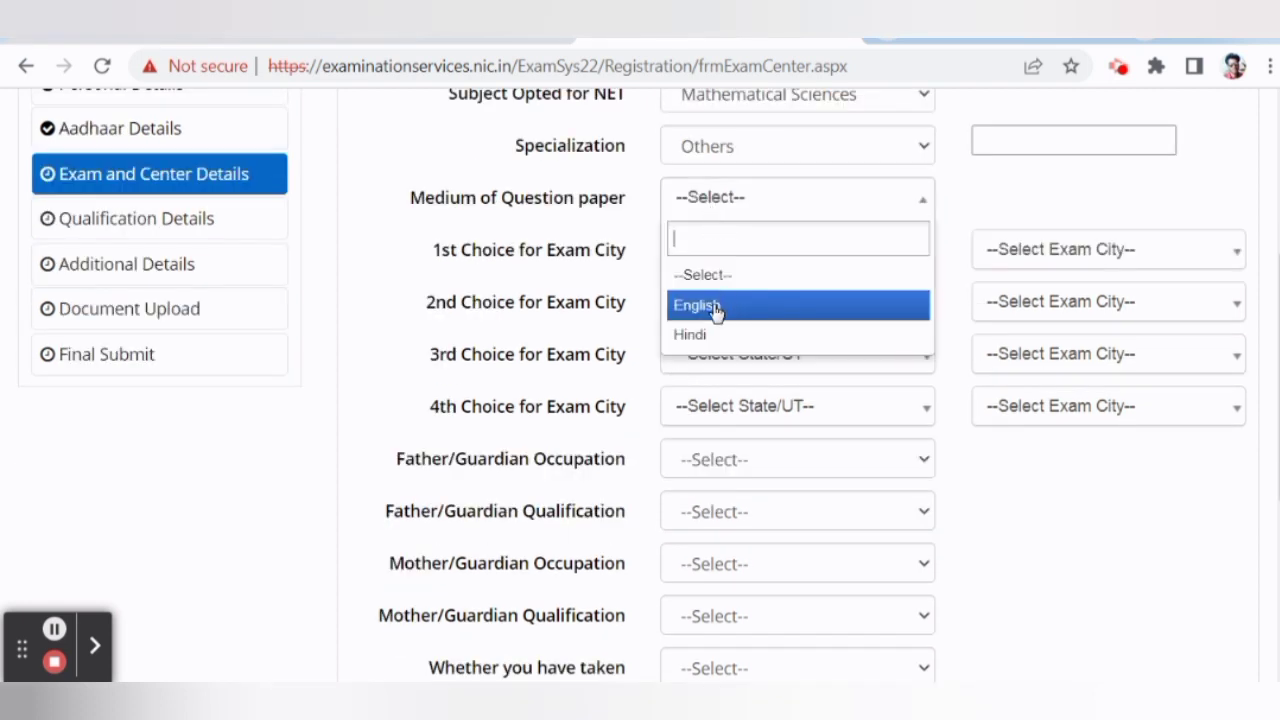
click(574, 312)
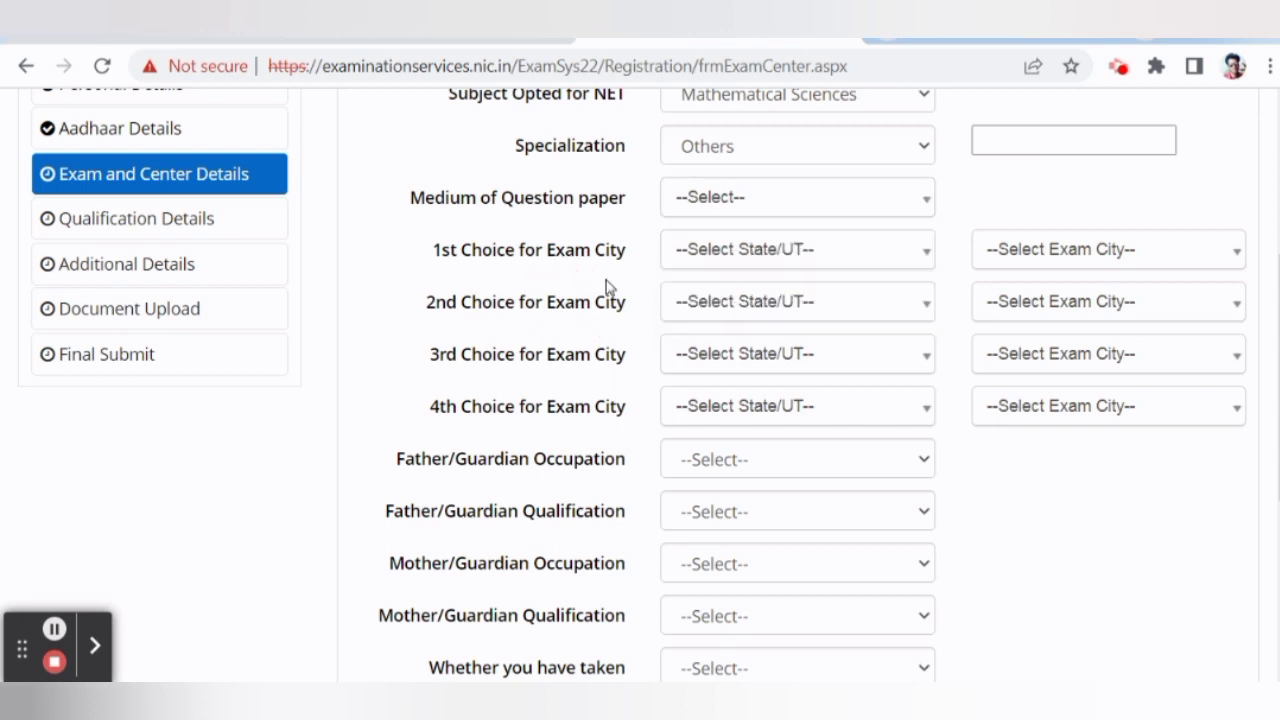
Set the 1st and 2nd choice states to JAMMU AND KASHMIR, with JAMMU as 2nd city.
click(716, 254)
click(733, 442)
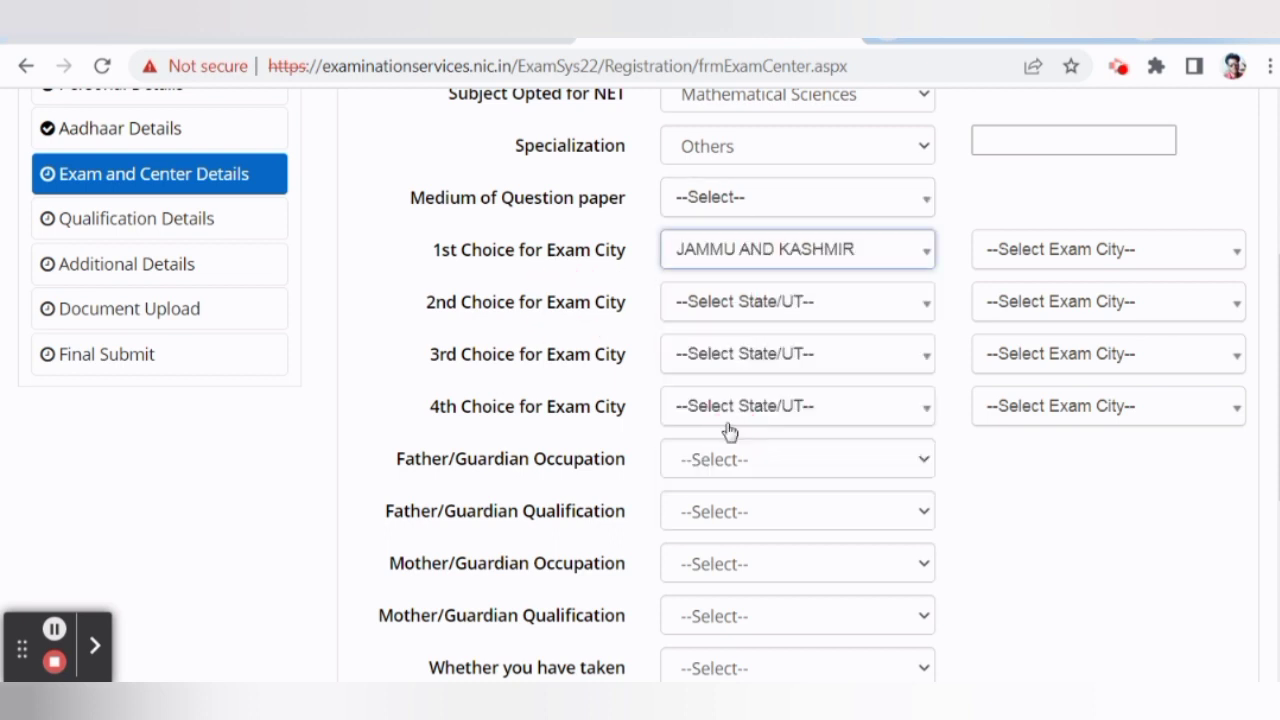
click(1008, 262)
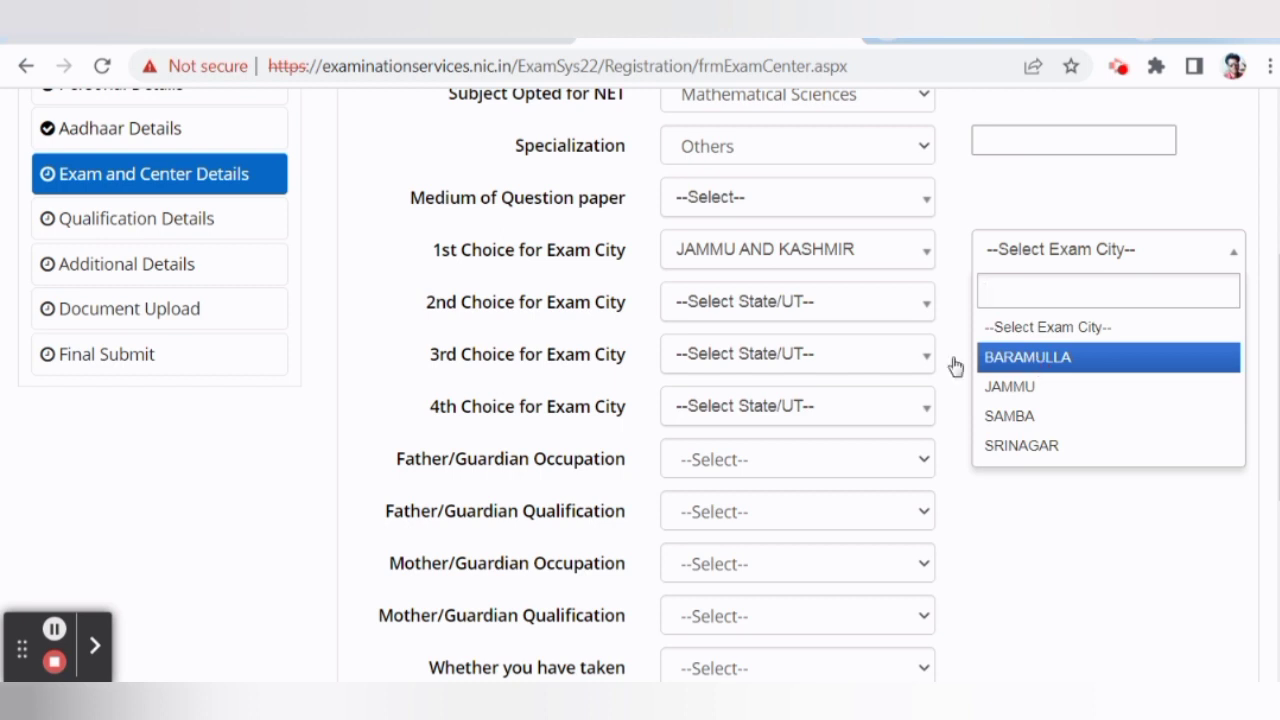
click(52, 632)
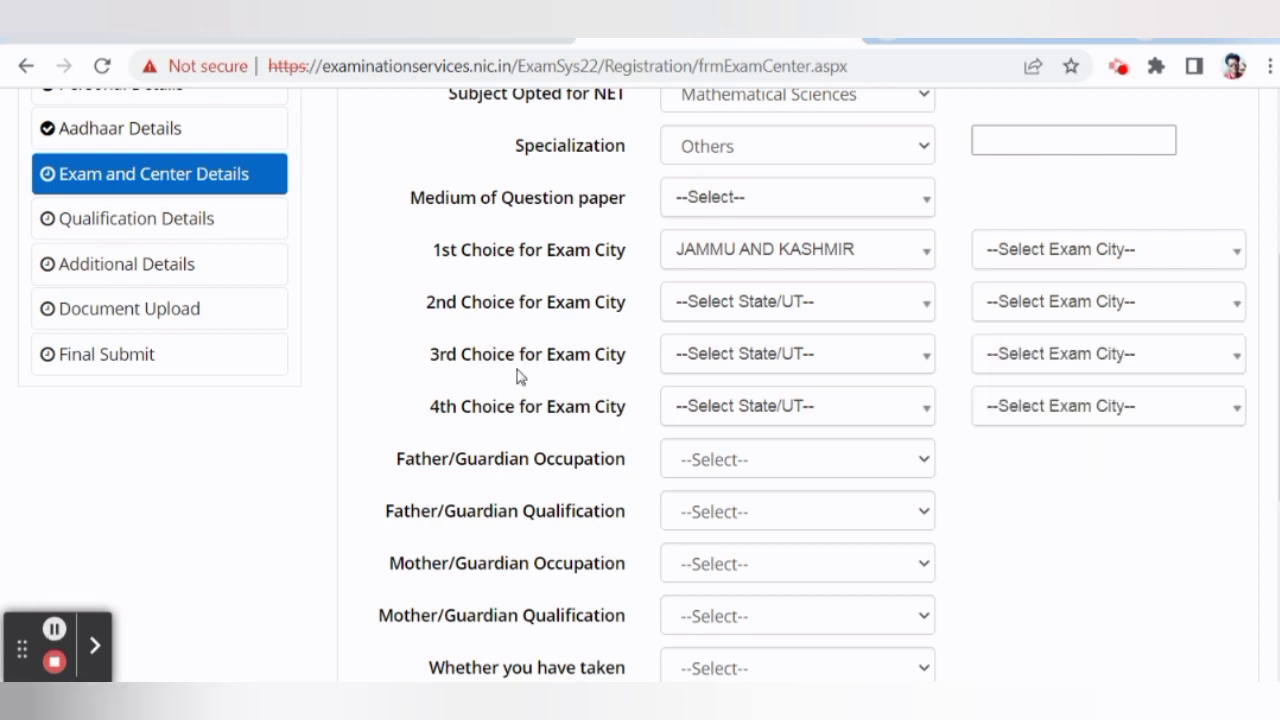
click(724, 314)
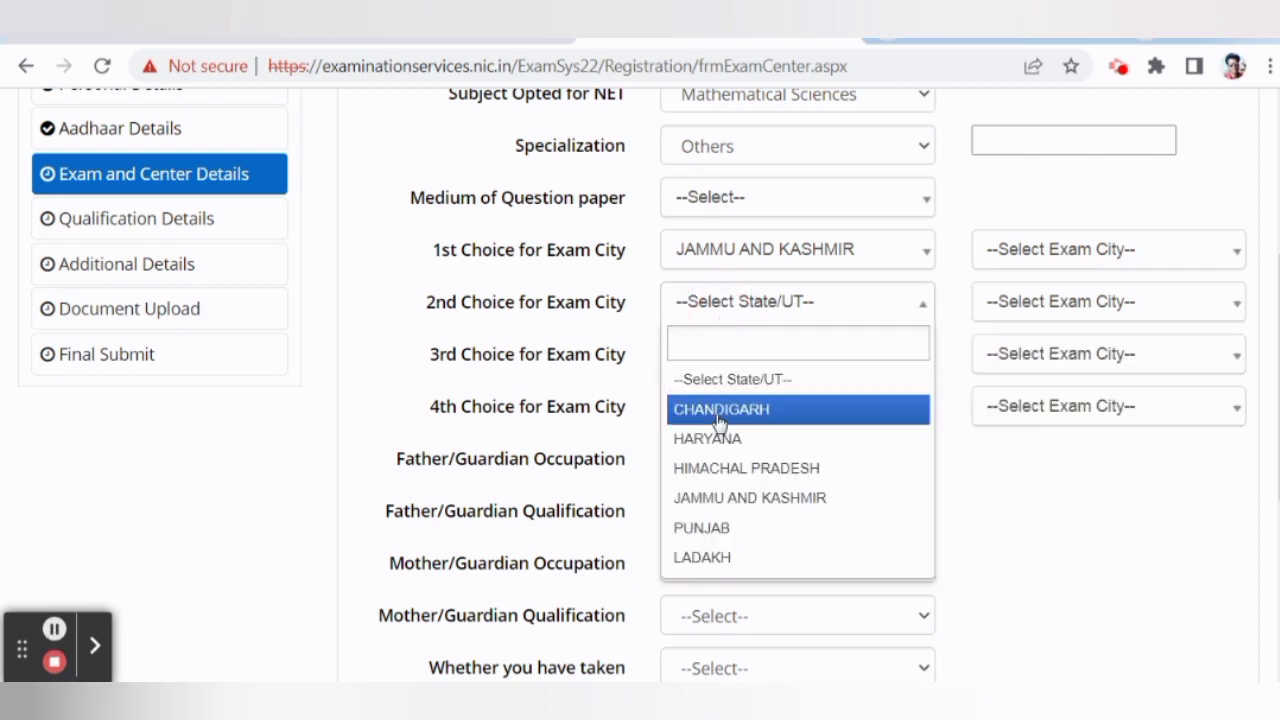
click(780, 498)
click(1071, 304)
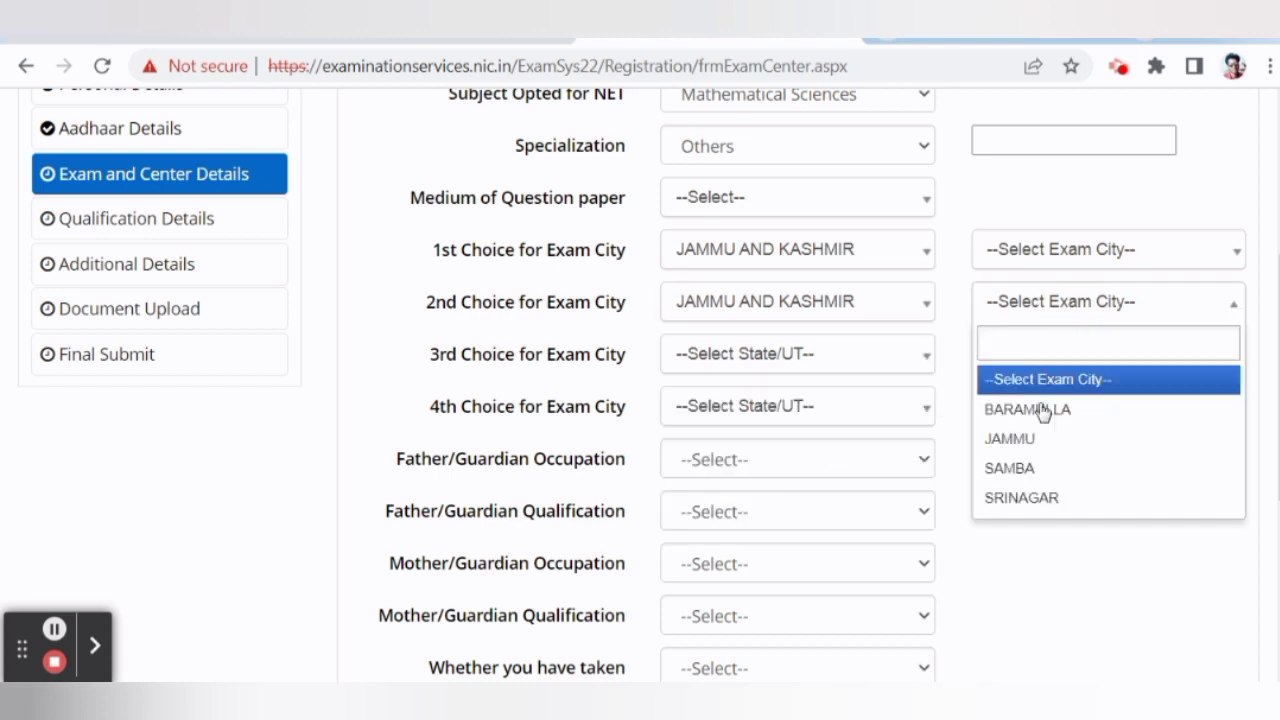
click(1037, 438)
Set the 3rd choice to JAMMU AND KASHMIR and JAMMU, dismissing the duplicate-choice alert.
scroll(529, 397, down, 1)
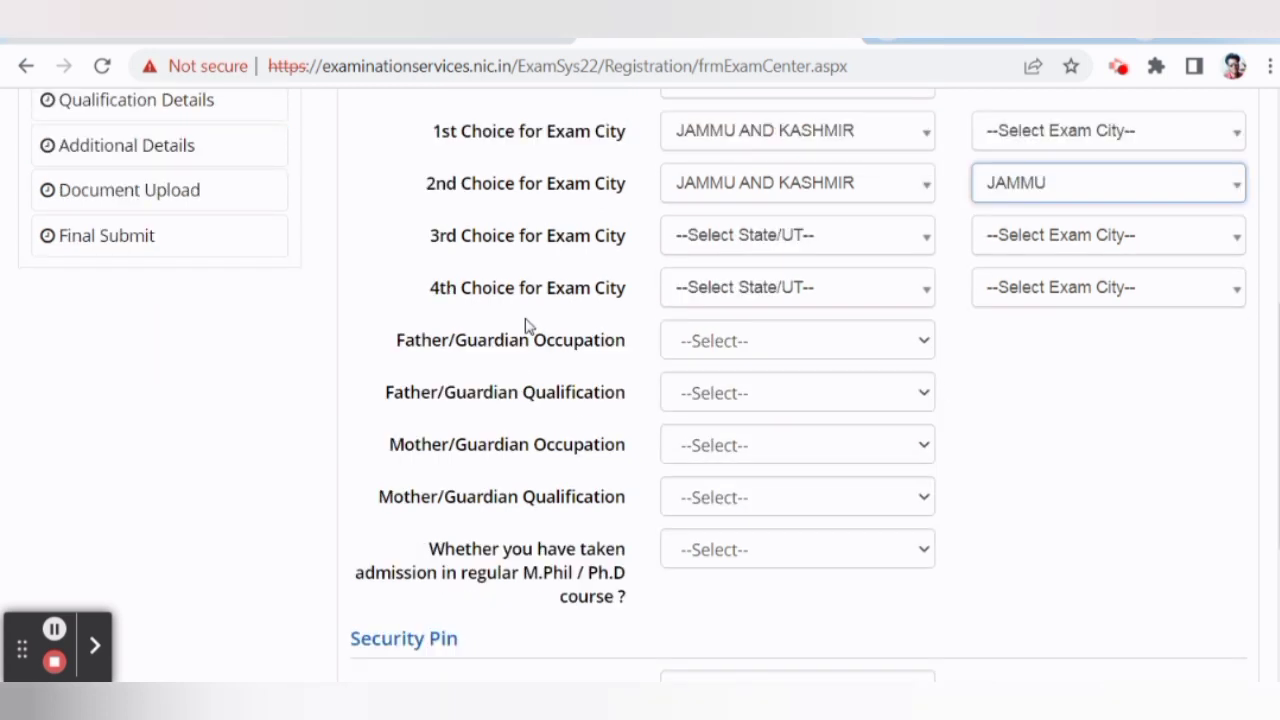
click(724, 238)
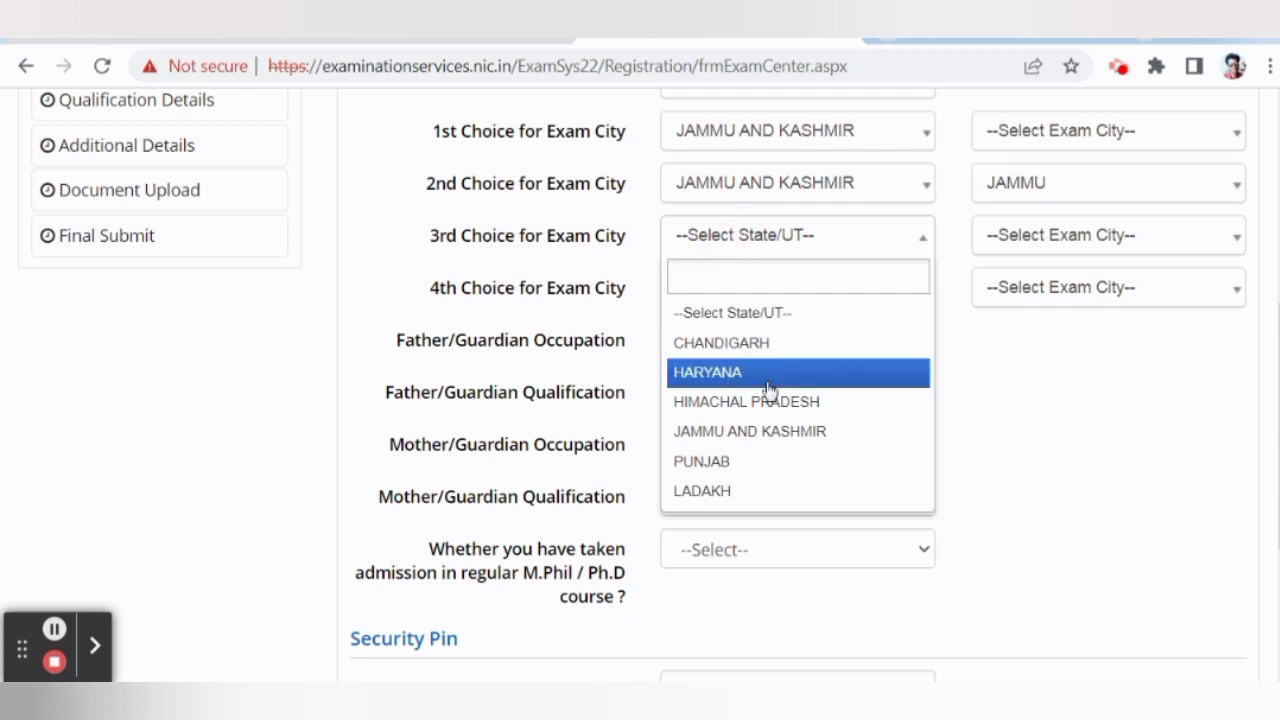
click(765, 430)
click(1058, 236)
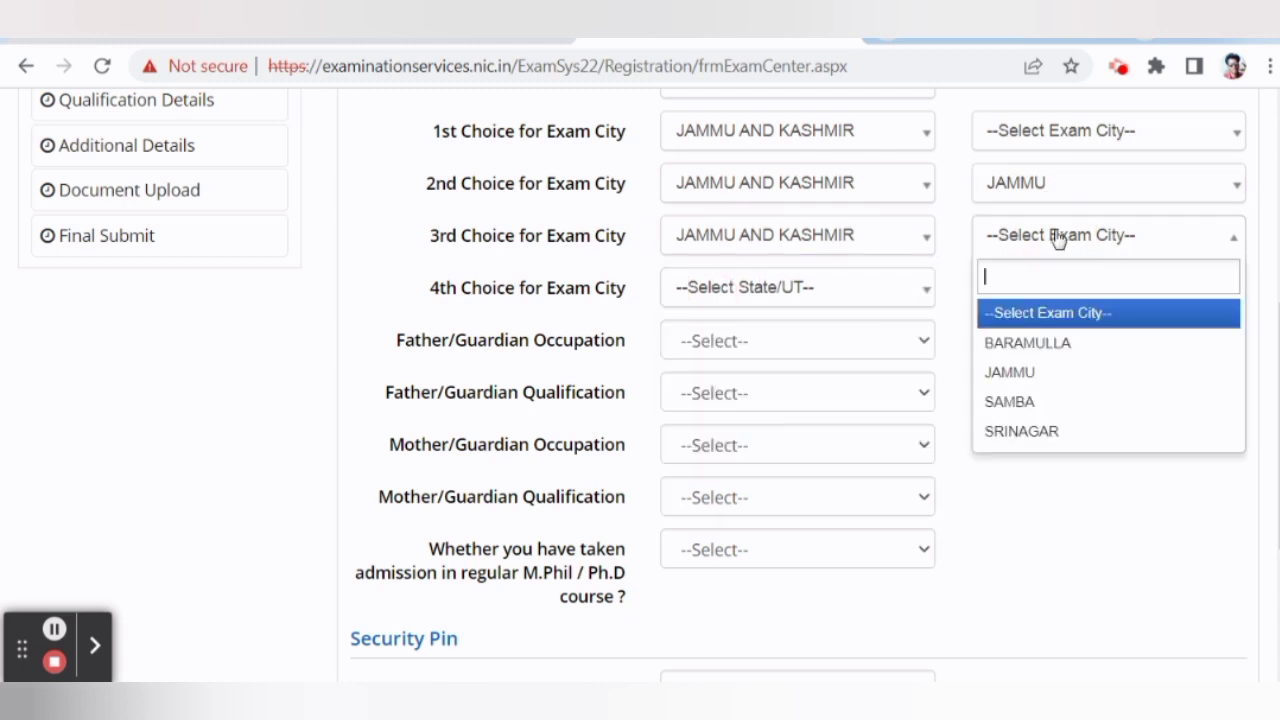
click(1038, 375)
click(850, 200)
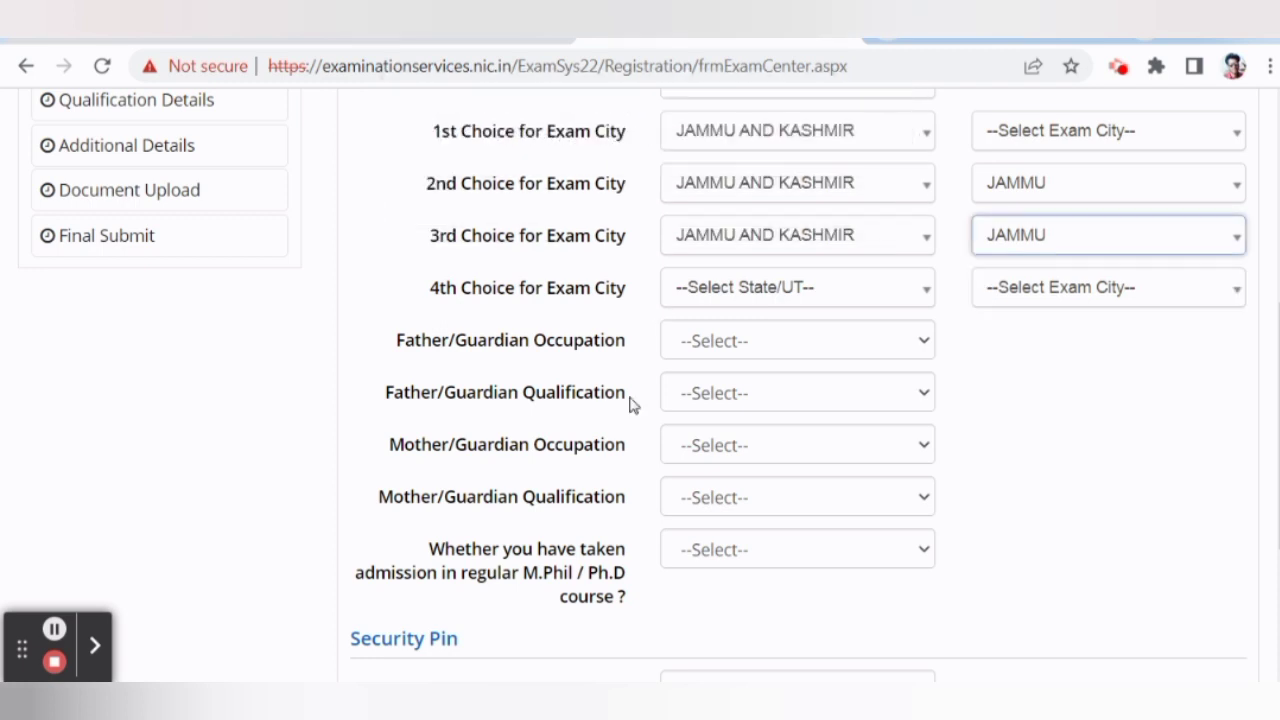
click(723, 346)
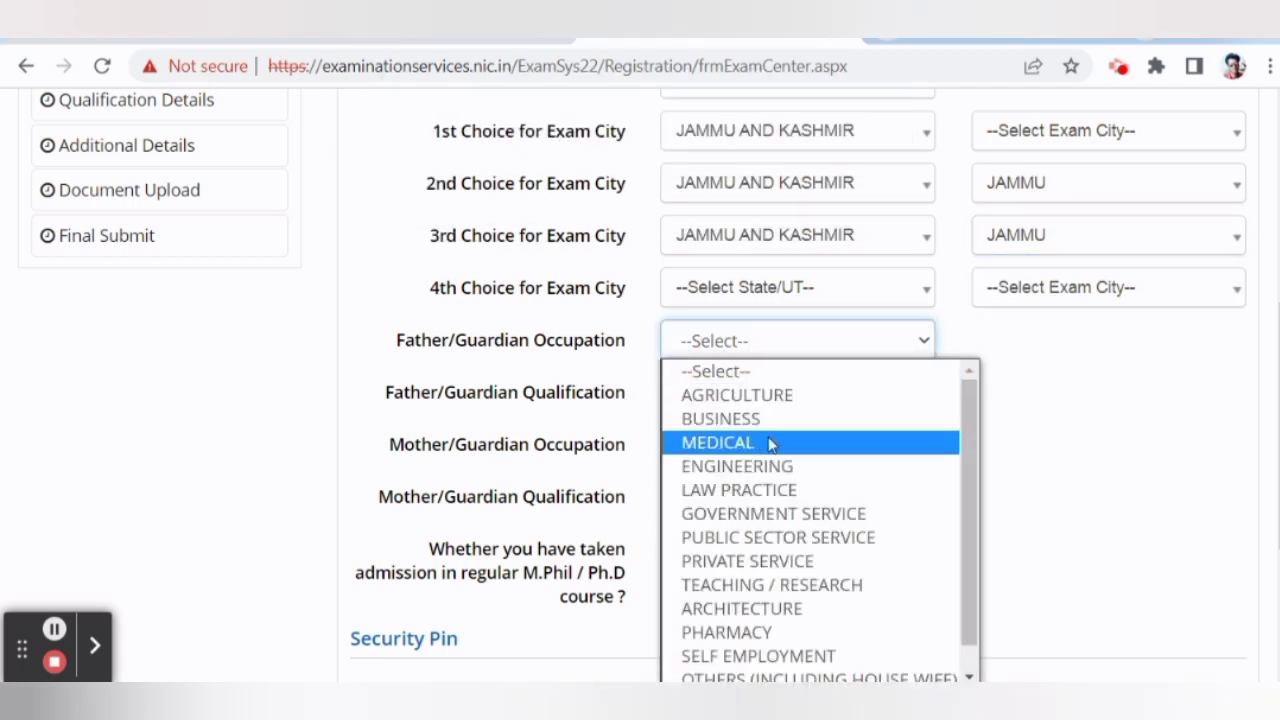
Set the father/guardian occupation to PRIVATE SERVICE.
scroll(765, 470, down, 1)
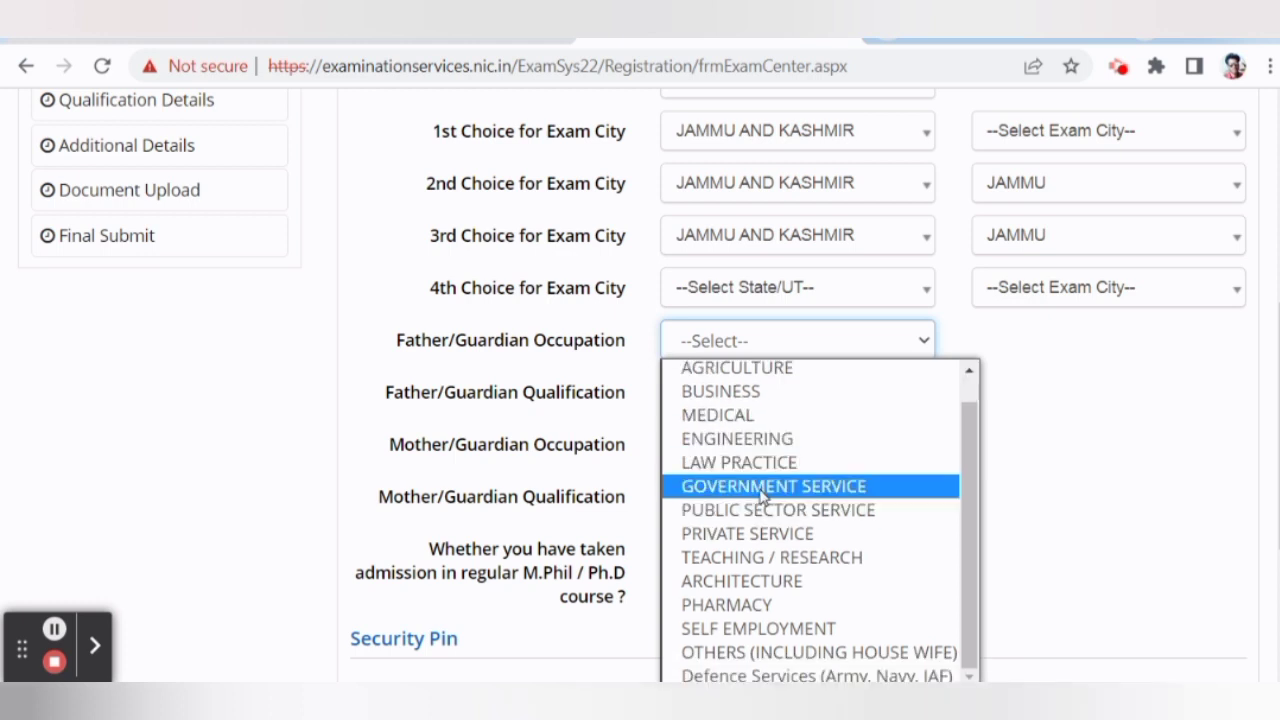
click(767, 540)
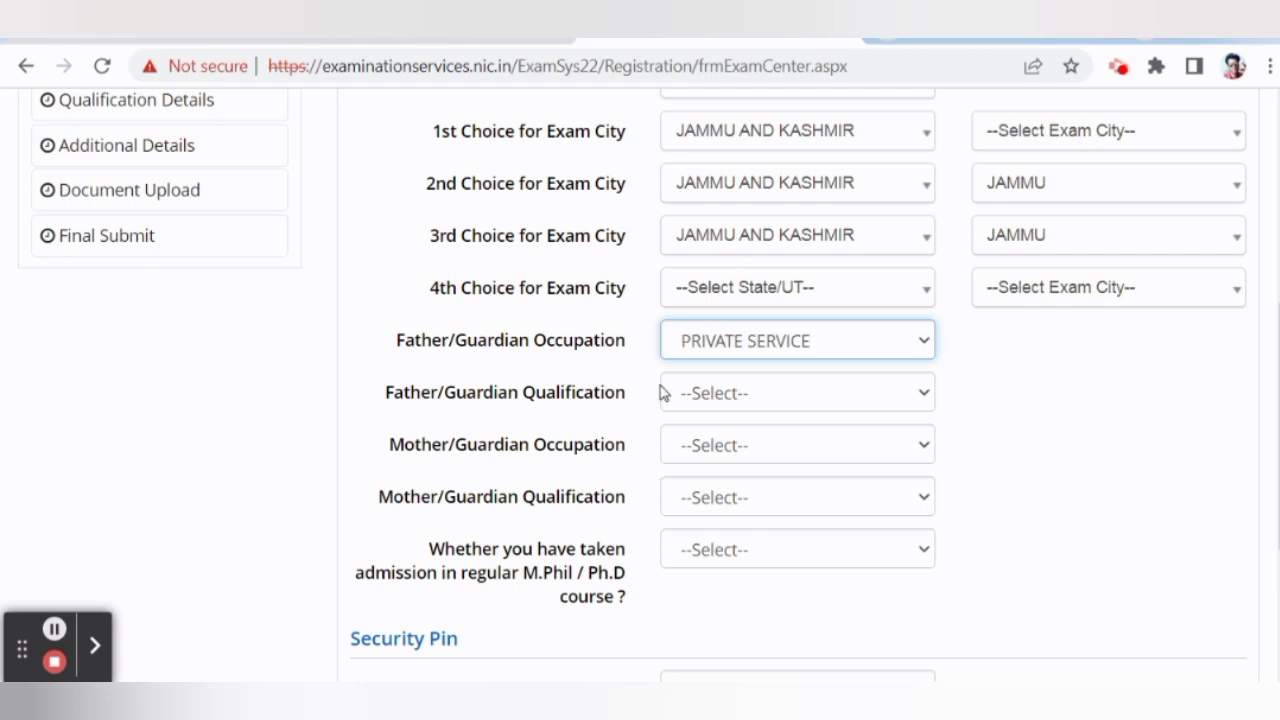
scroll(600, 350, down, 1)
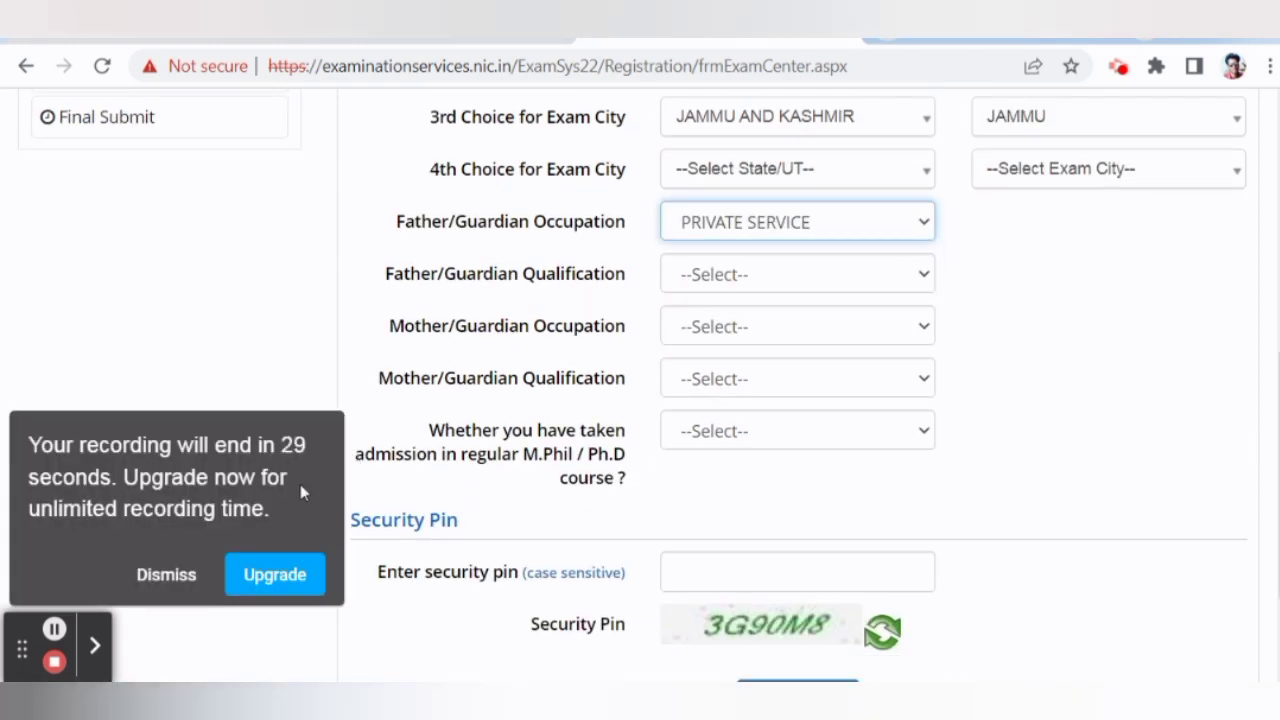
click(202, 574)
click(712, 274)
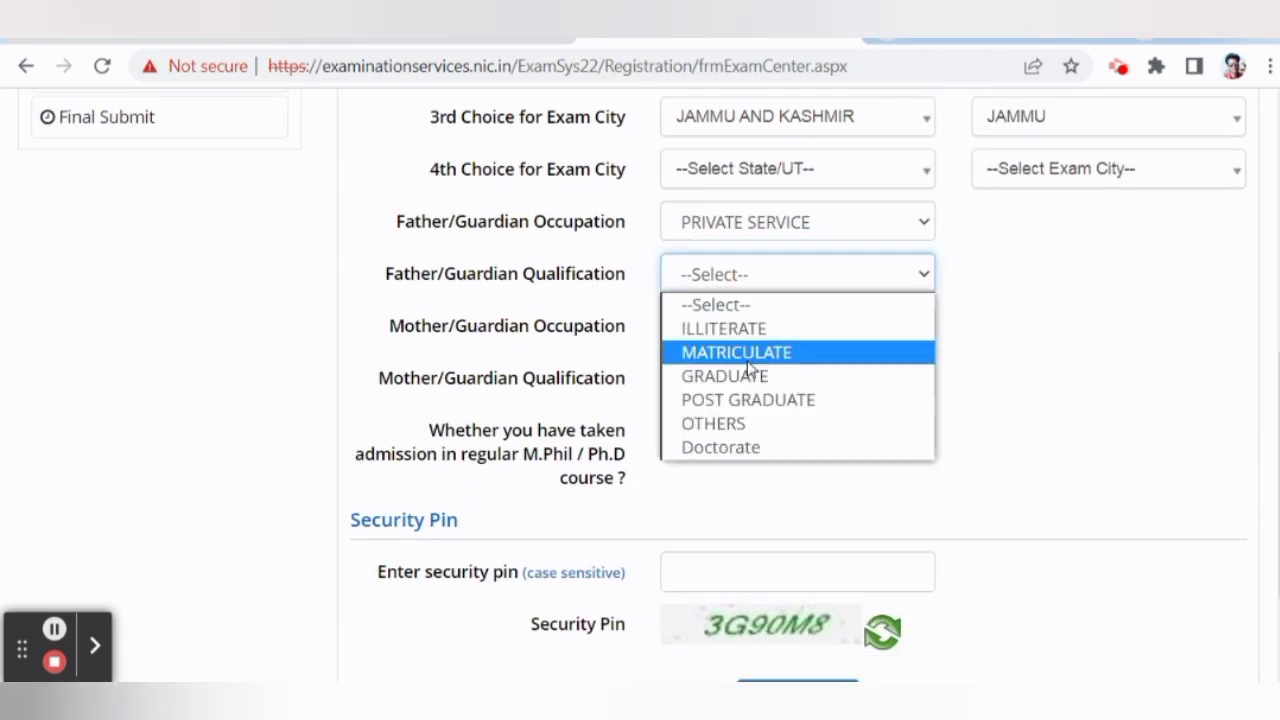
click(650, 400)
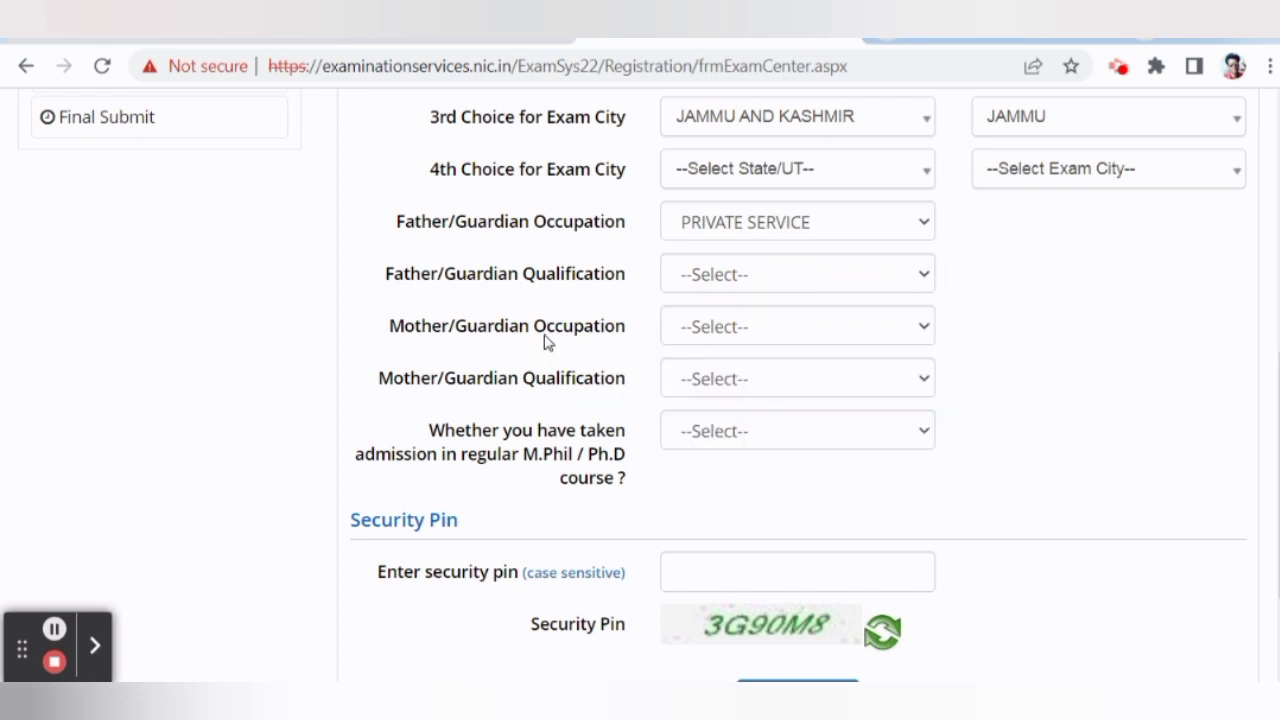
Answer No to prior M.Phil/Ph.D admission and Yes to having a master's degree.
scroll(540, 370, down, 1)
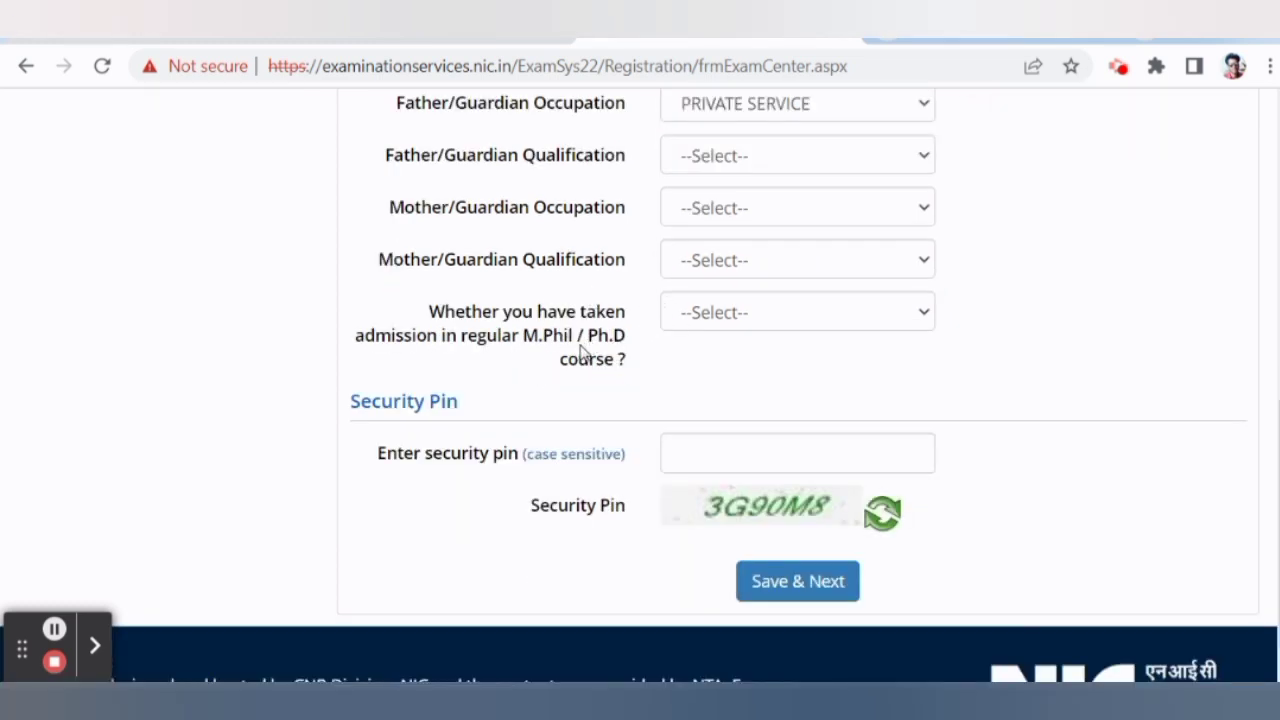
click(748, 325)
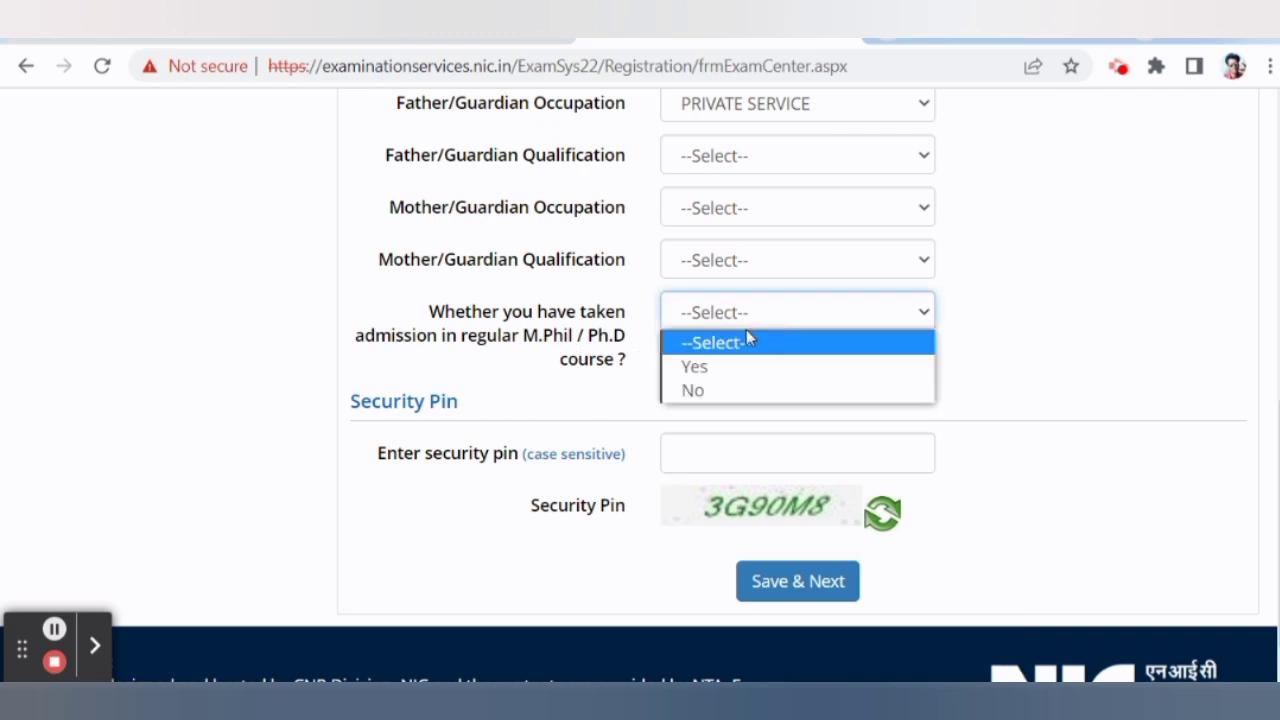
click(715, 392)
scroll(560, 383, down, 1)
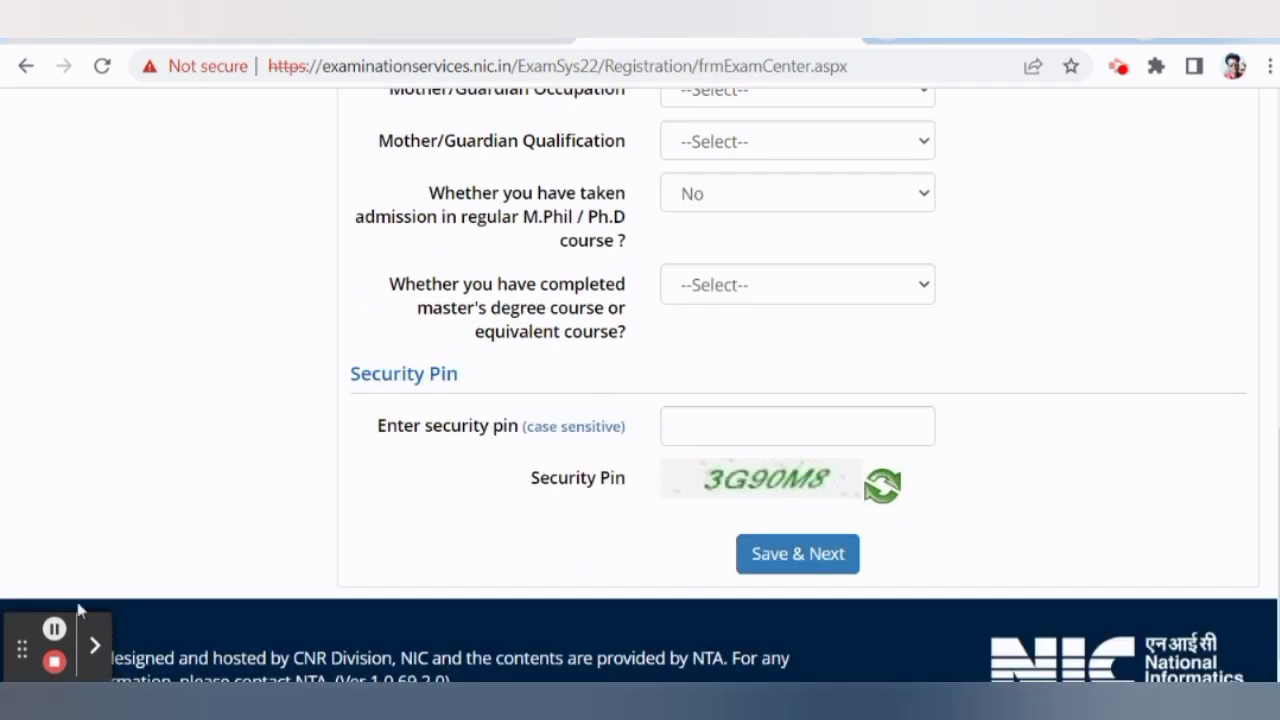
click(54, 628)
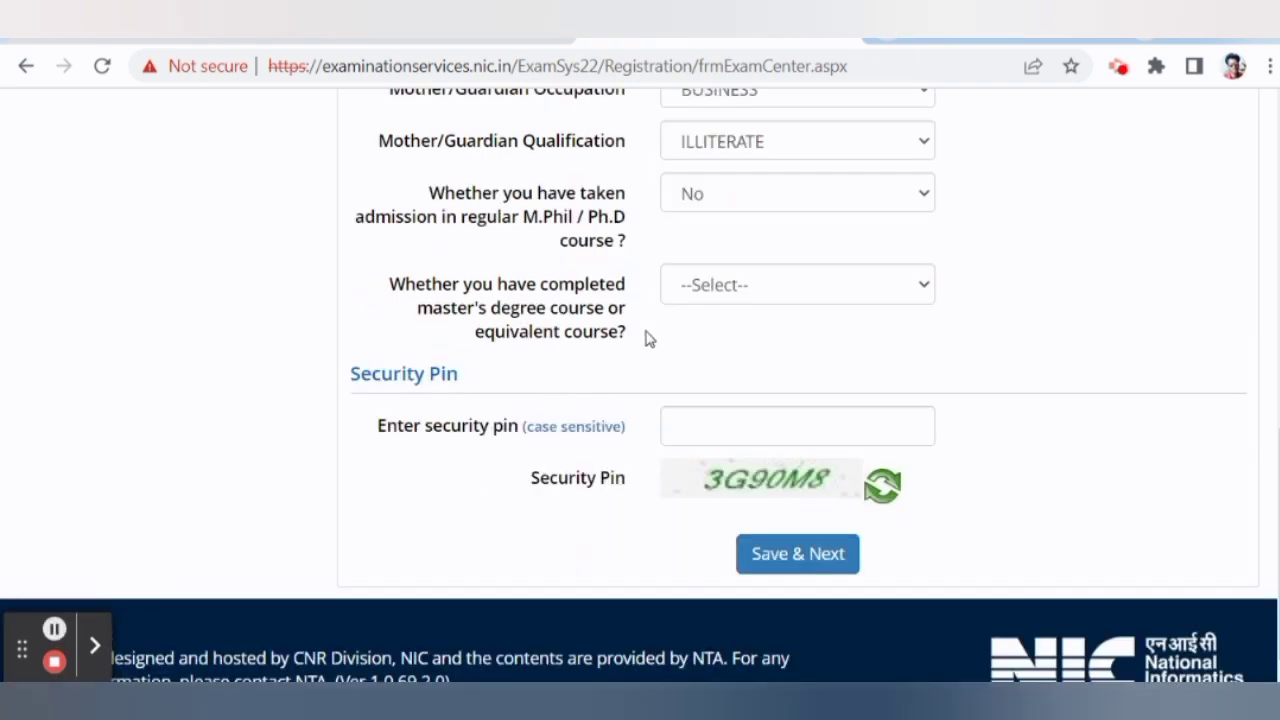
click(740, 296)
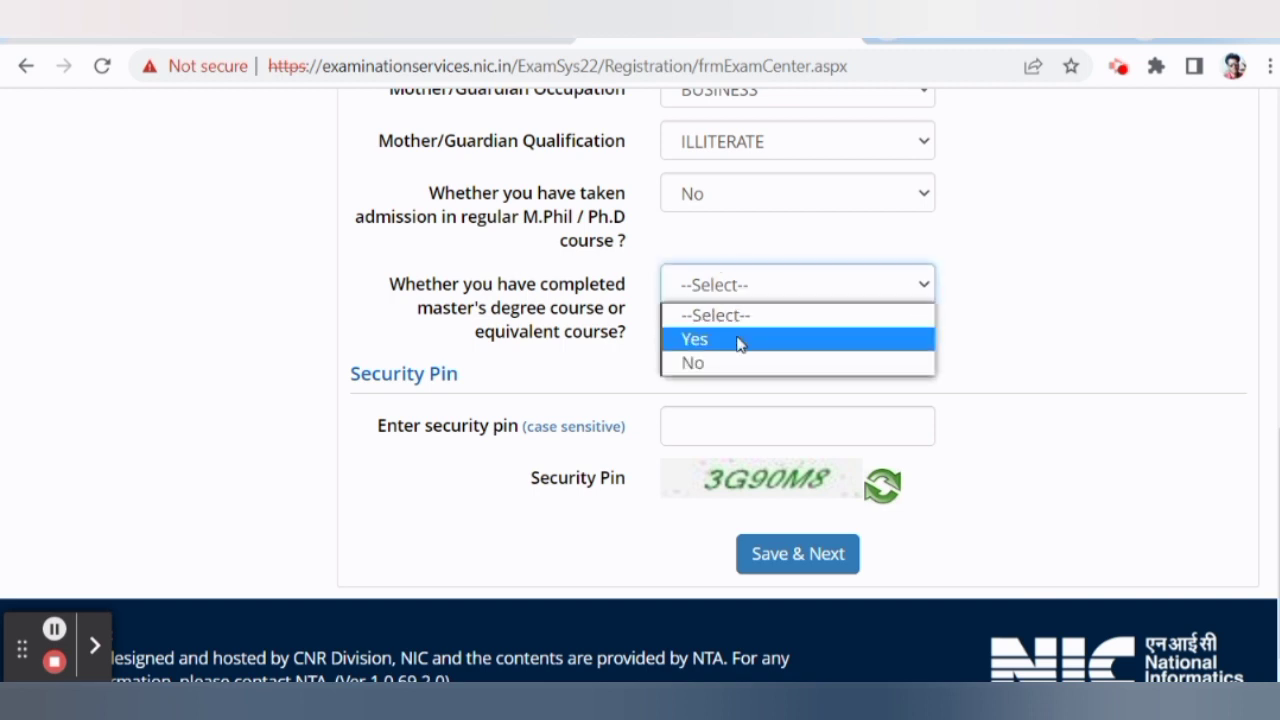
click(740, 343)
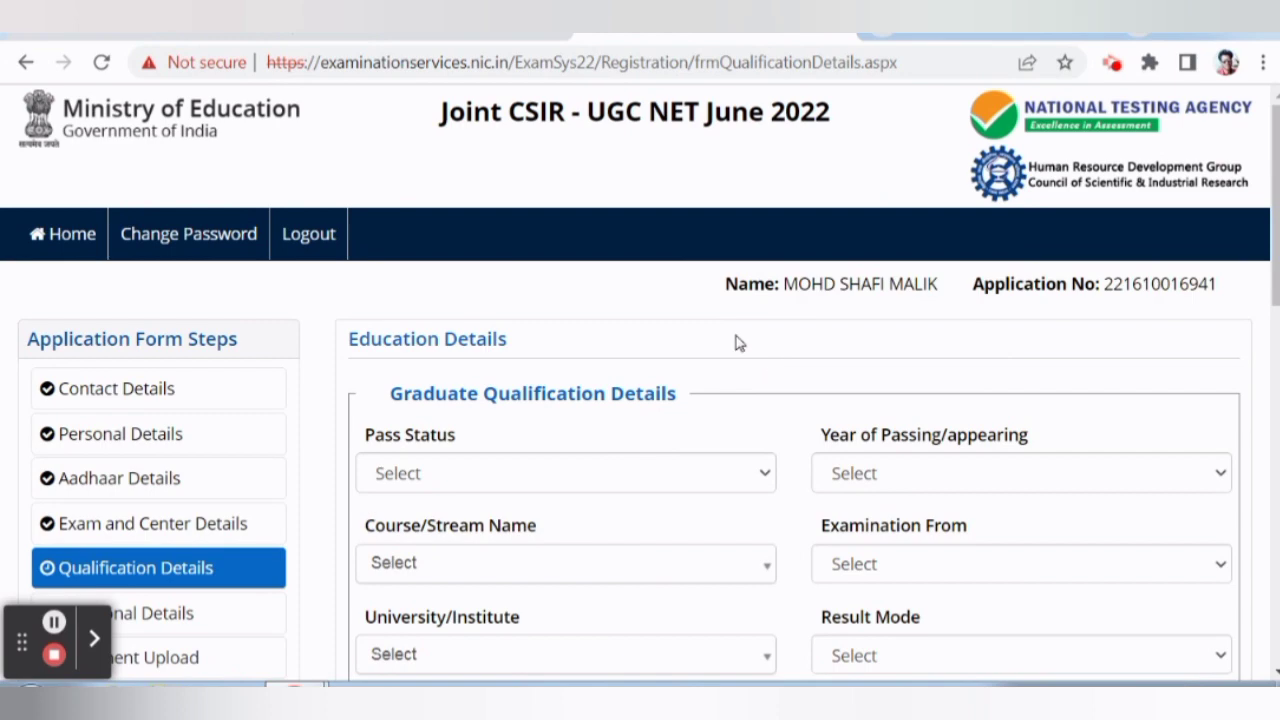
Mark the graduate degree as Passed with year of passing 2019.
scroll(740, 342, down, 3)
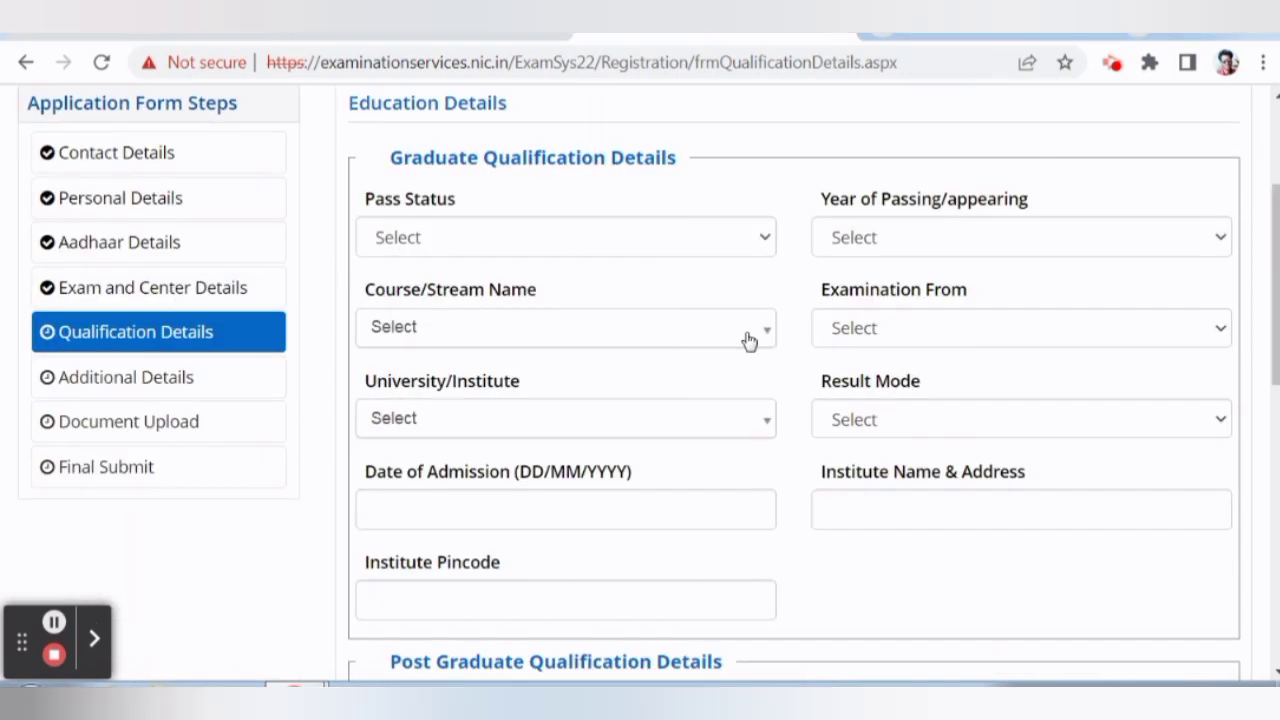
click(598, 245)
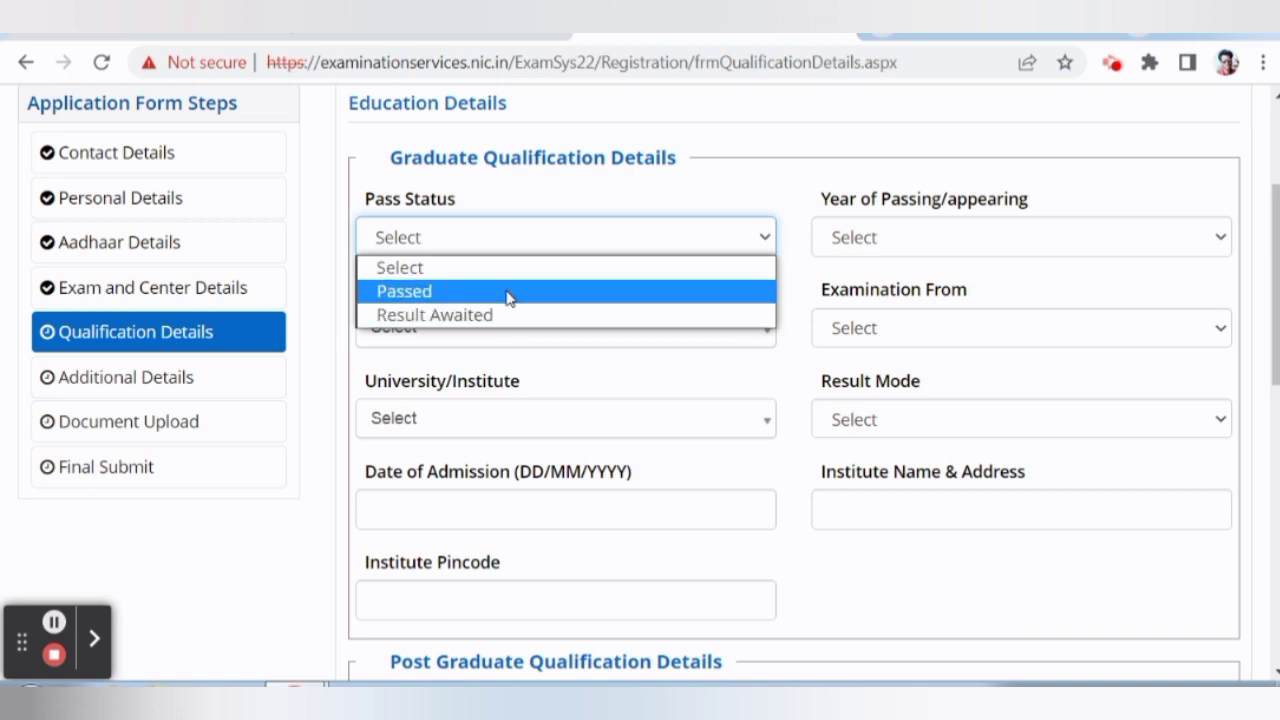
click(507, 291)
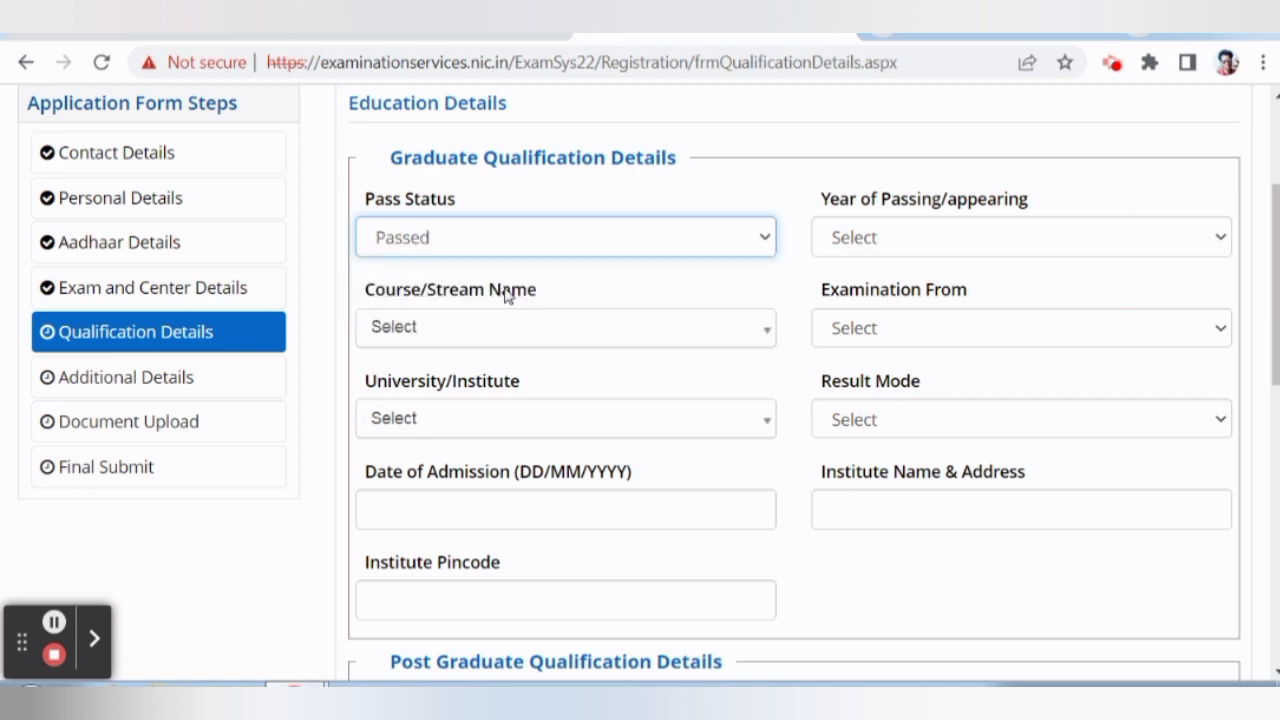
click(880, 240)
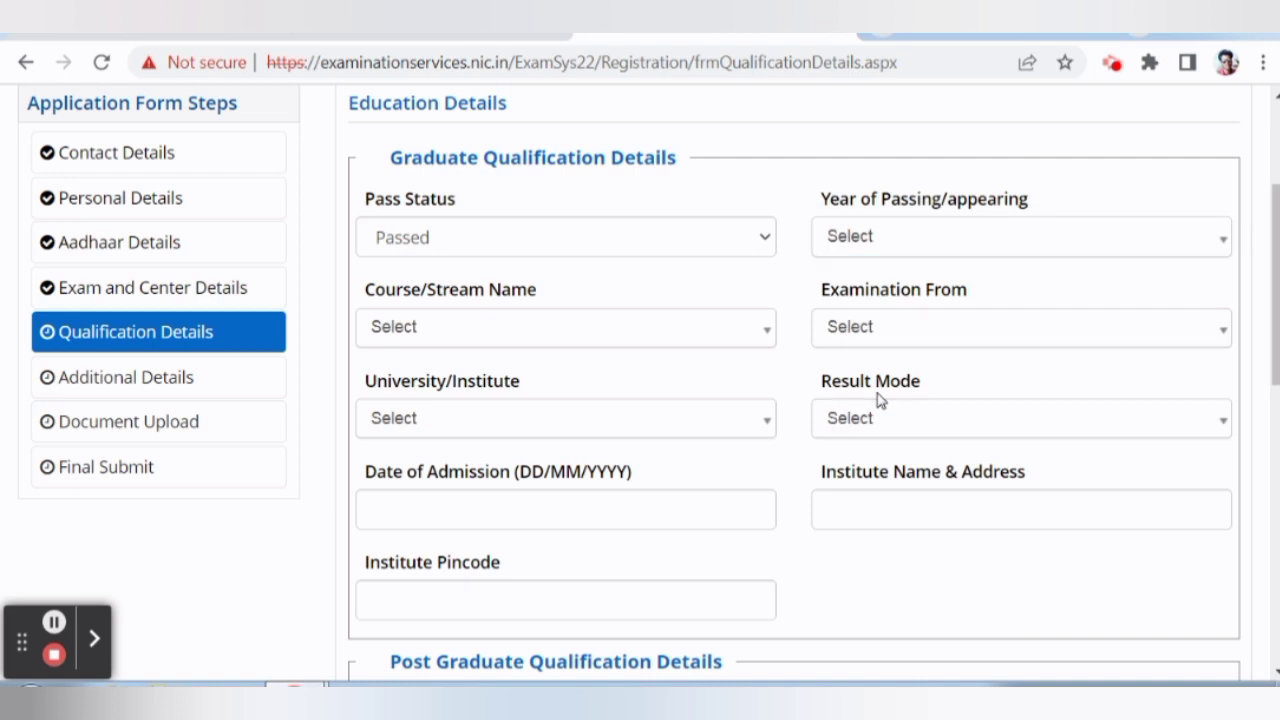
click(872, 248)
click(862, 432)
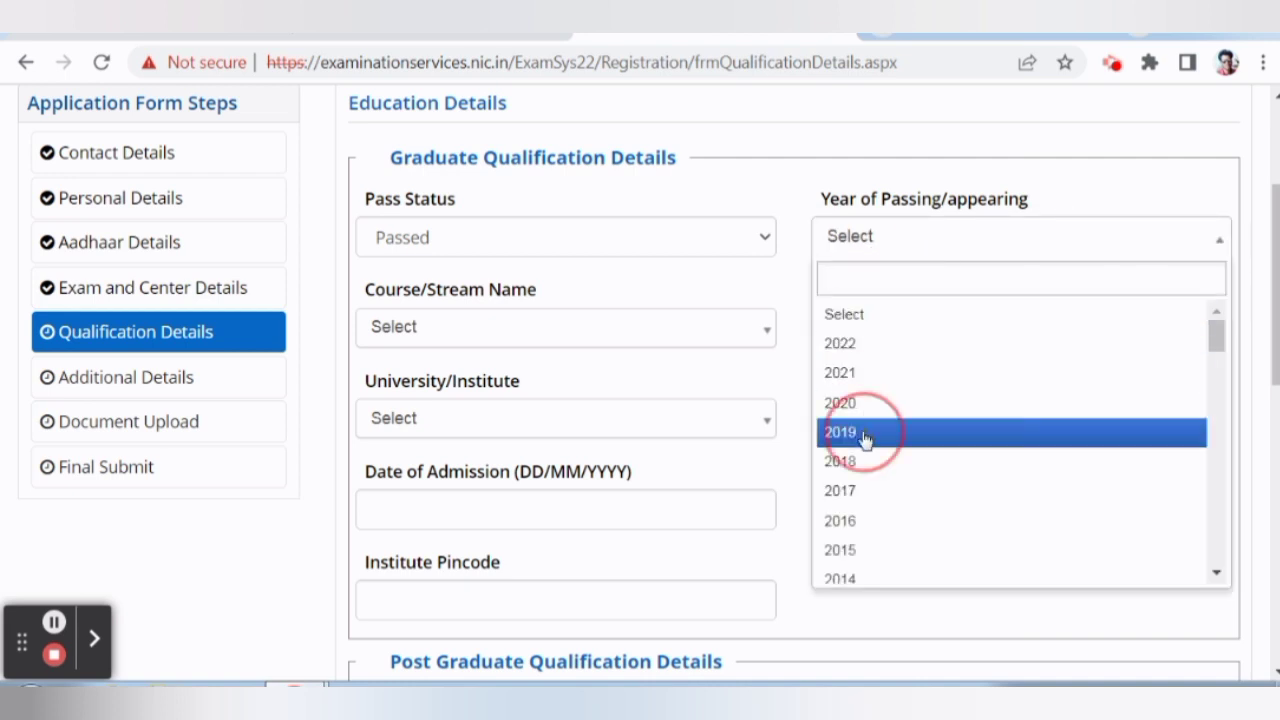
Set the graduate course to B.Sc. (Hons.) and the examination country to India.
click(445, 328)
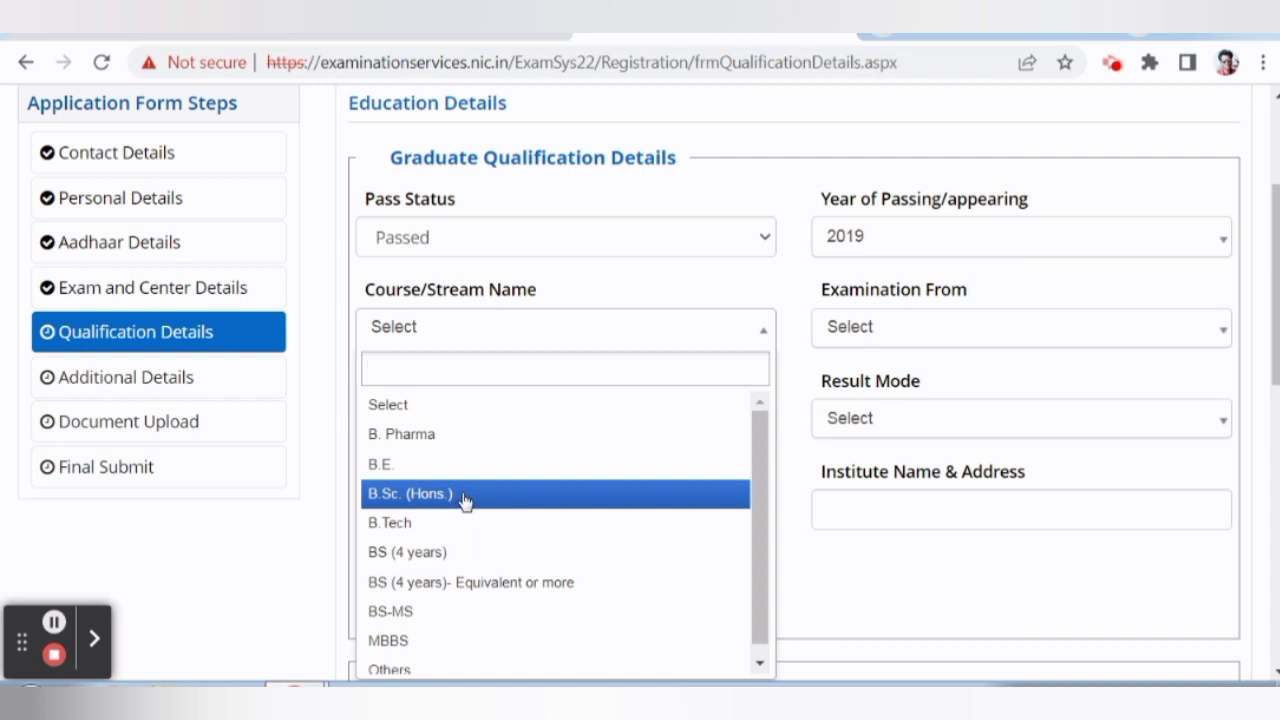
click(447, 481)
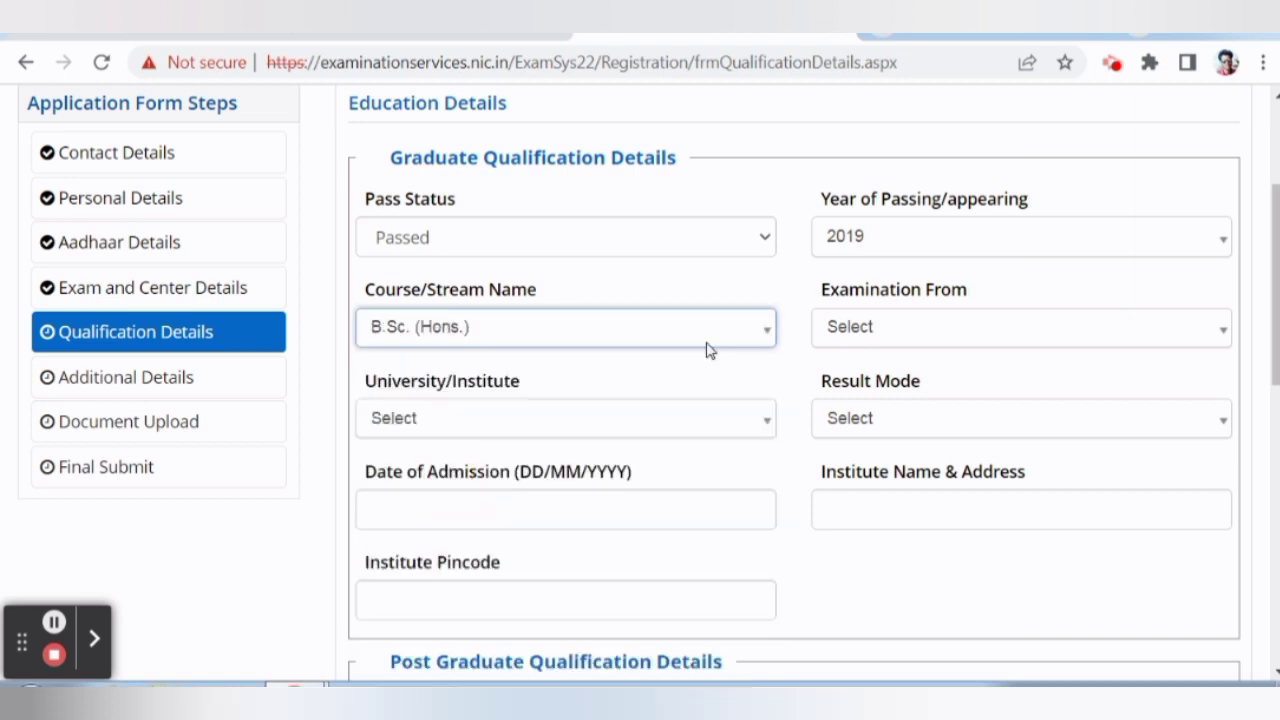
click(922, 328)
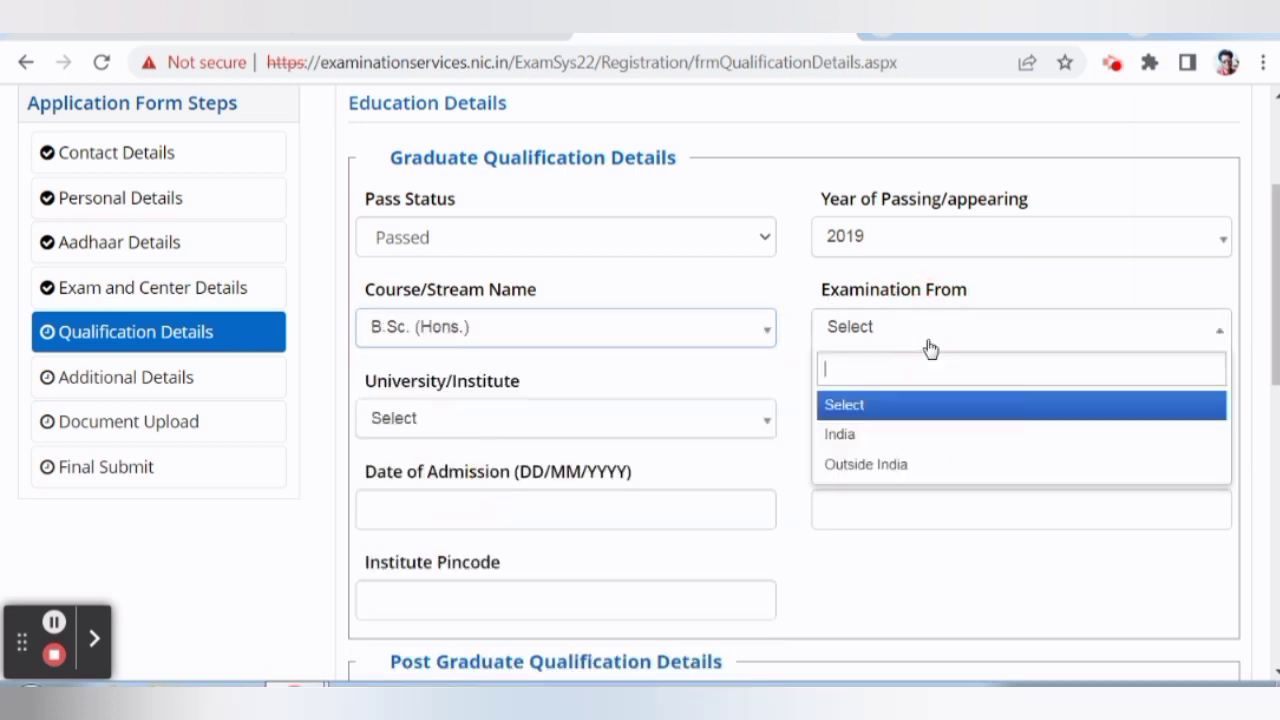
click(882, 447)
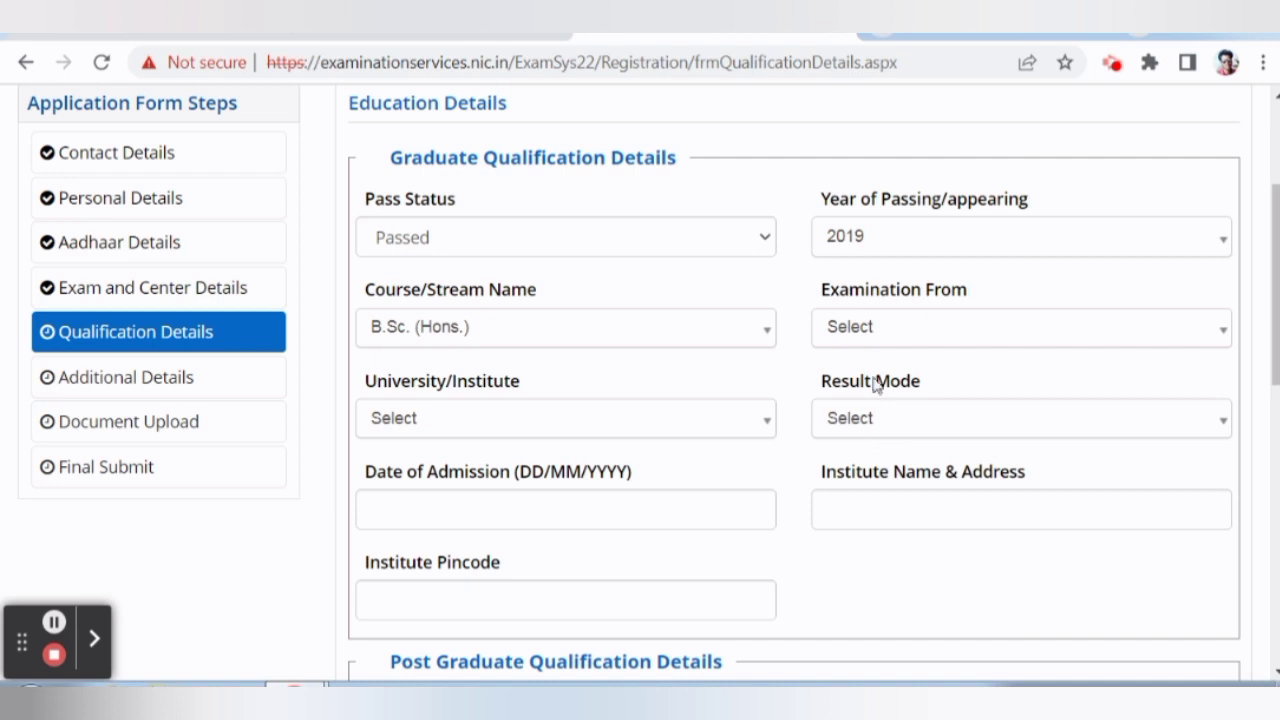
click(900, 335)
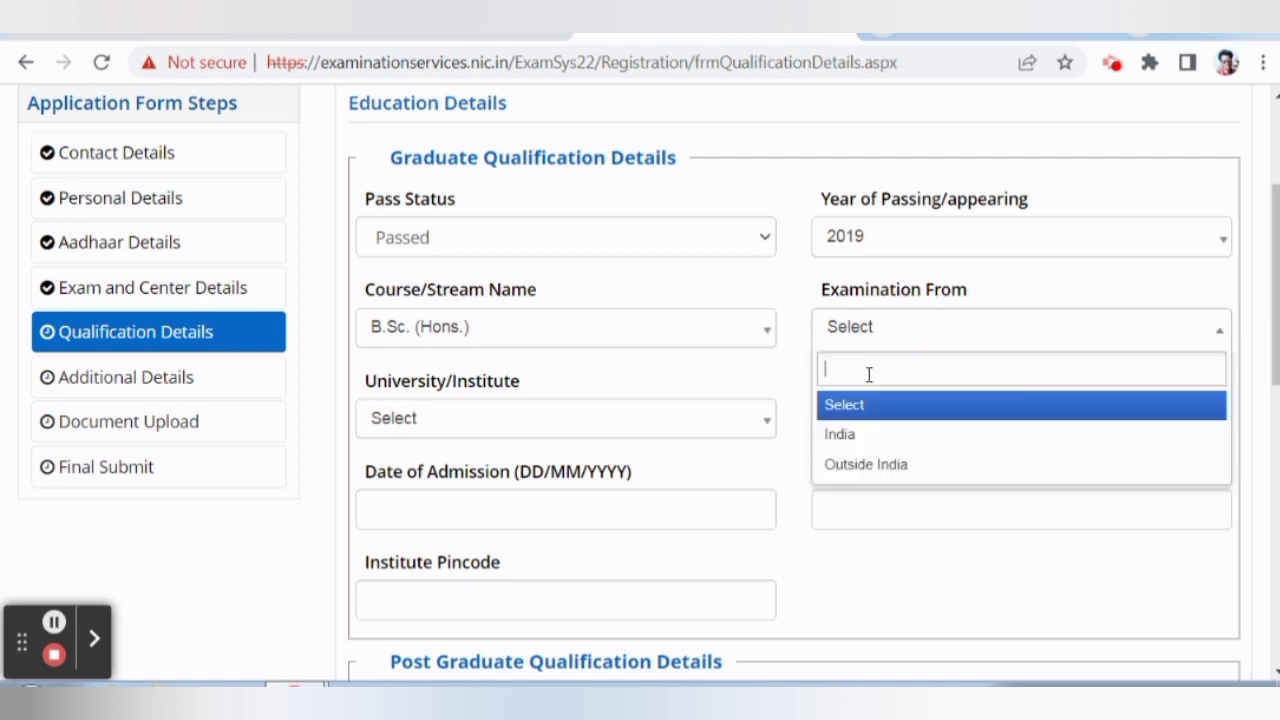
click(840, 436)
Look over the graduate university and result mode options without choosing, moving to admission date.
scroll(535, 390, down, 1)
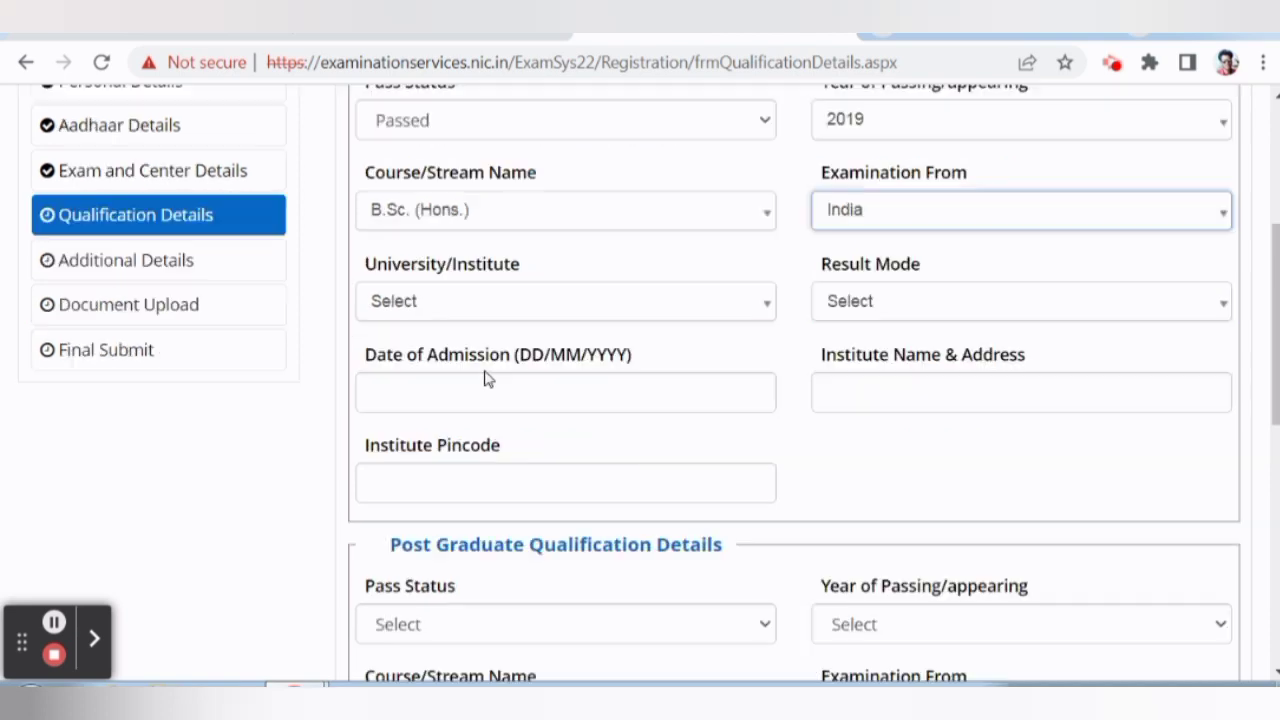
click(465, 318)
scroll(515, 490, down, 2)
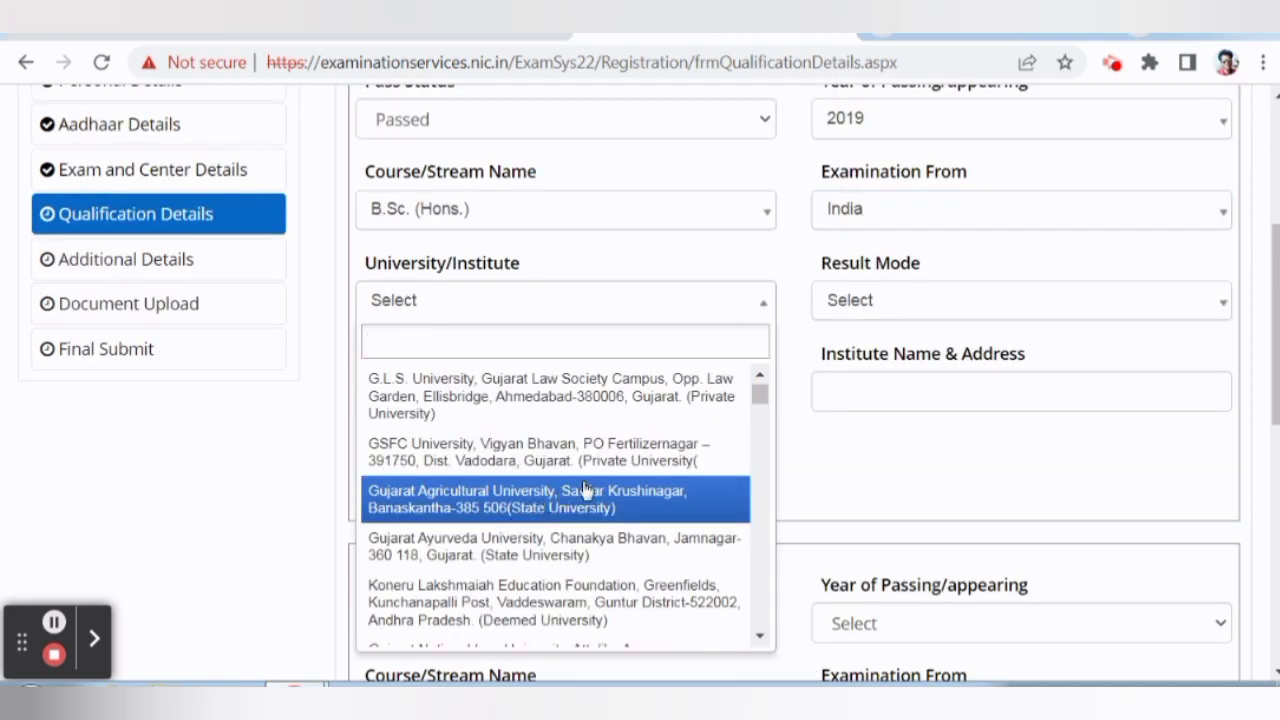
scroll(586, 490, up, 1)
scroll(786, 389, down, 1)
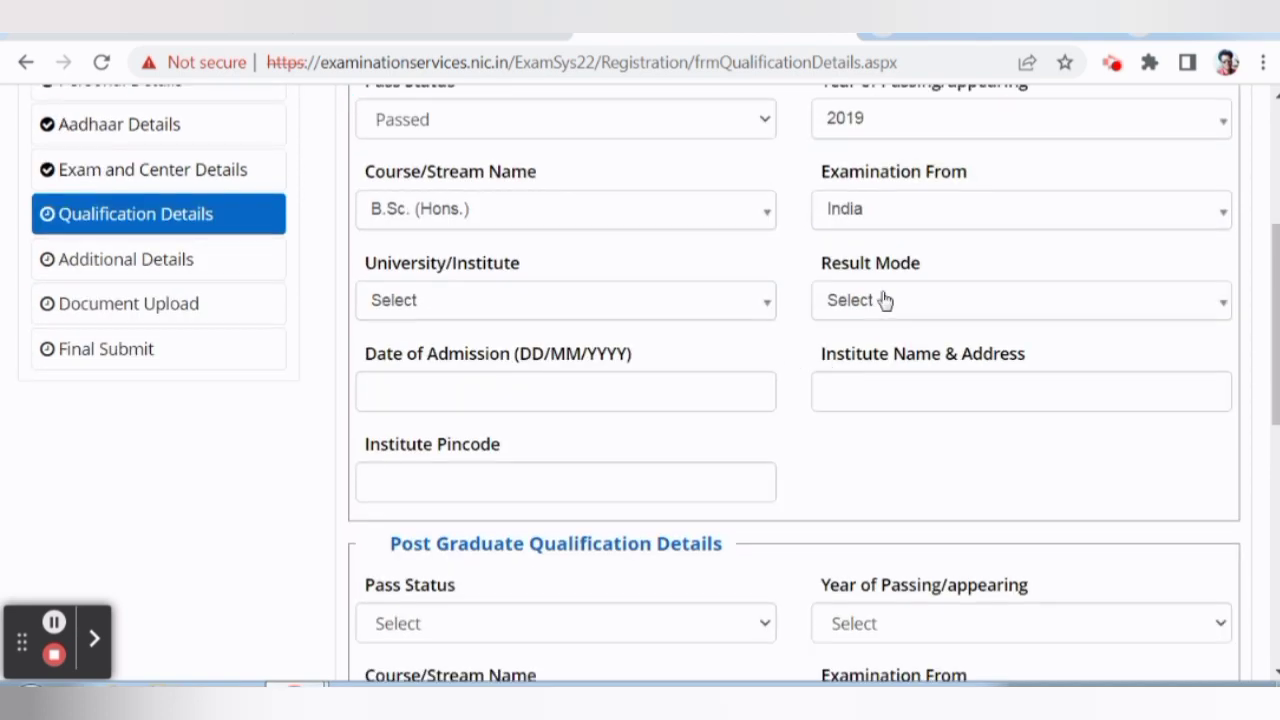
click(885, 301)
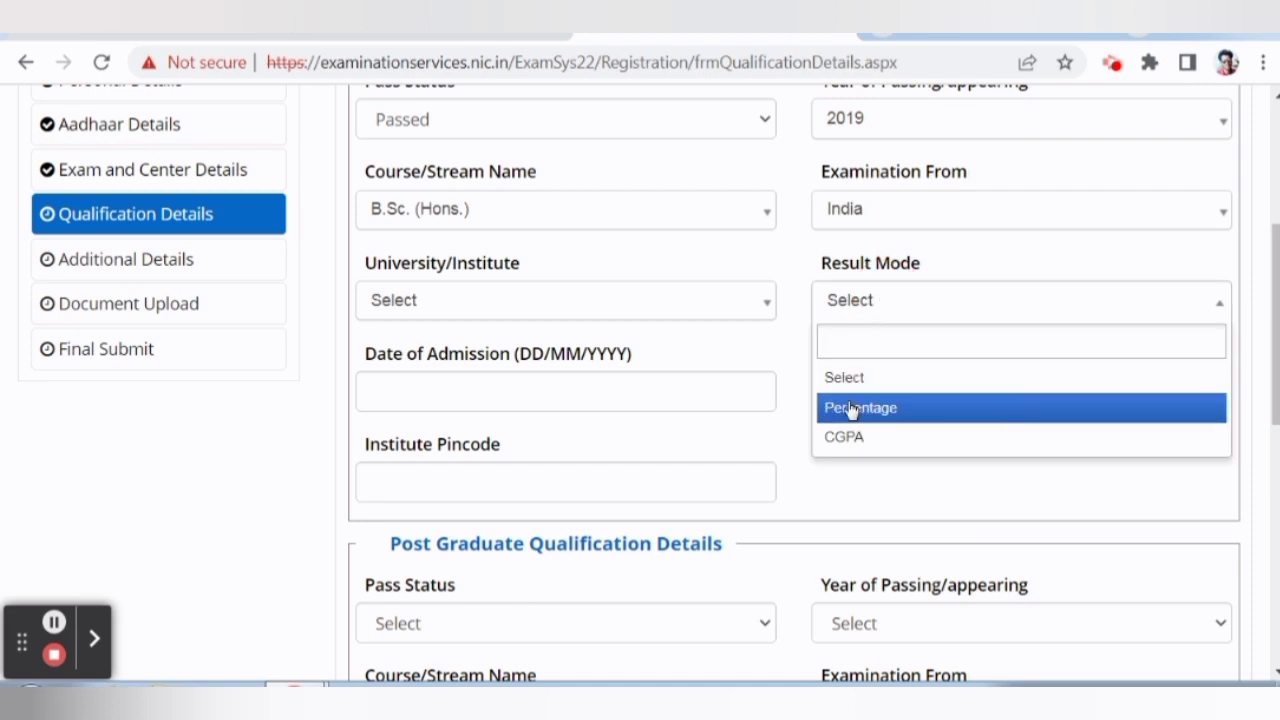
scroll(671, 434, down, 1)
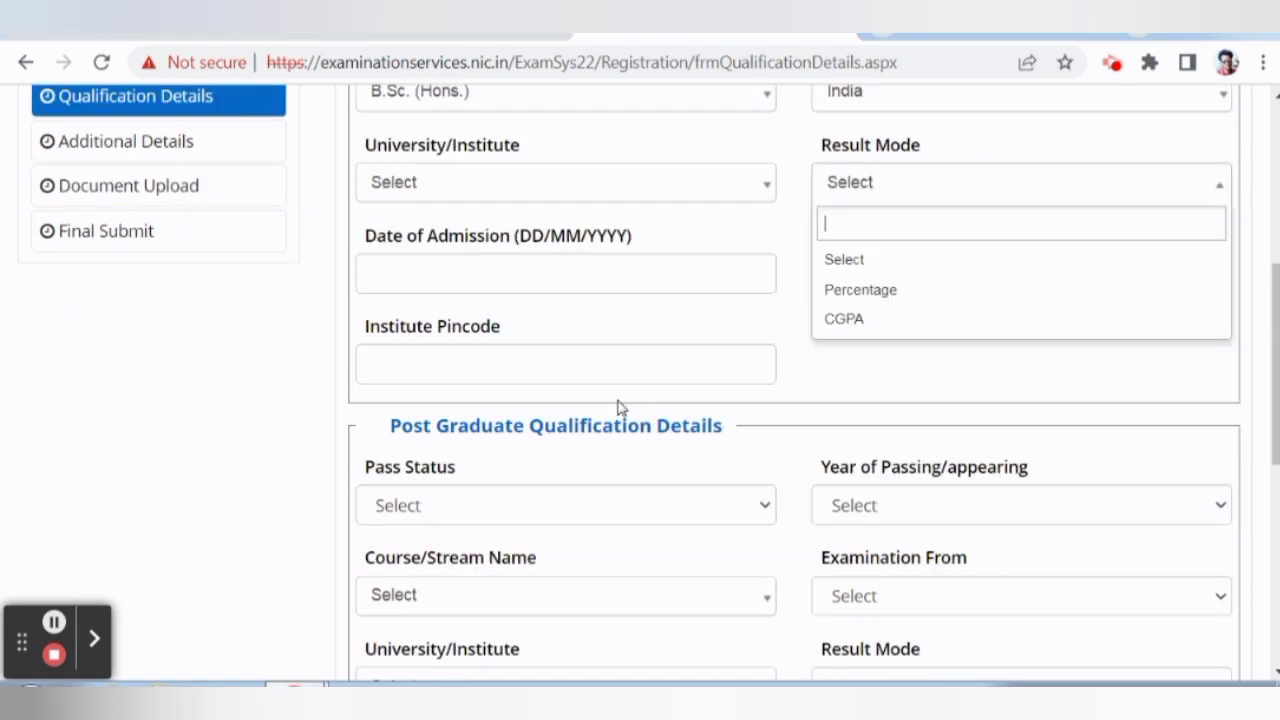
click(551, 281)
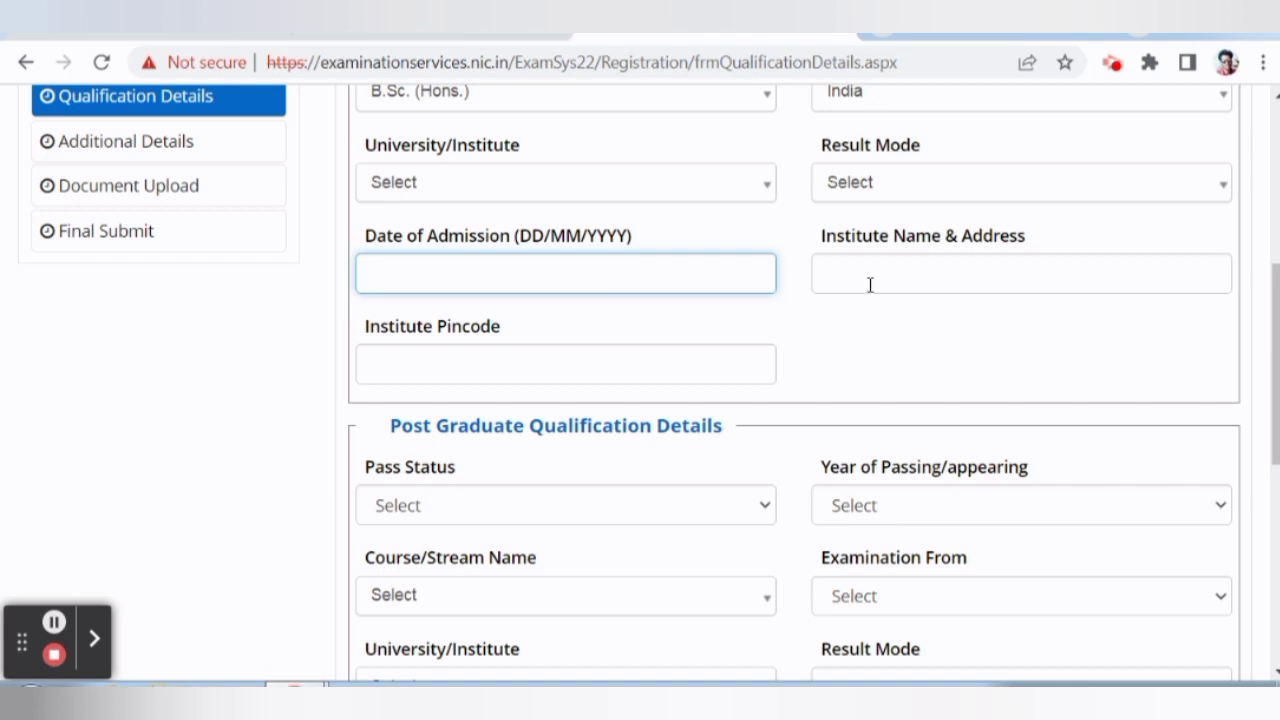
scroll(608, 343, down, 1)
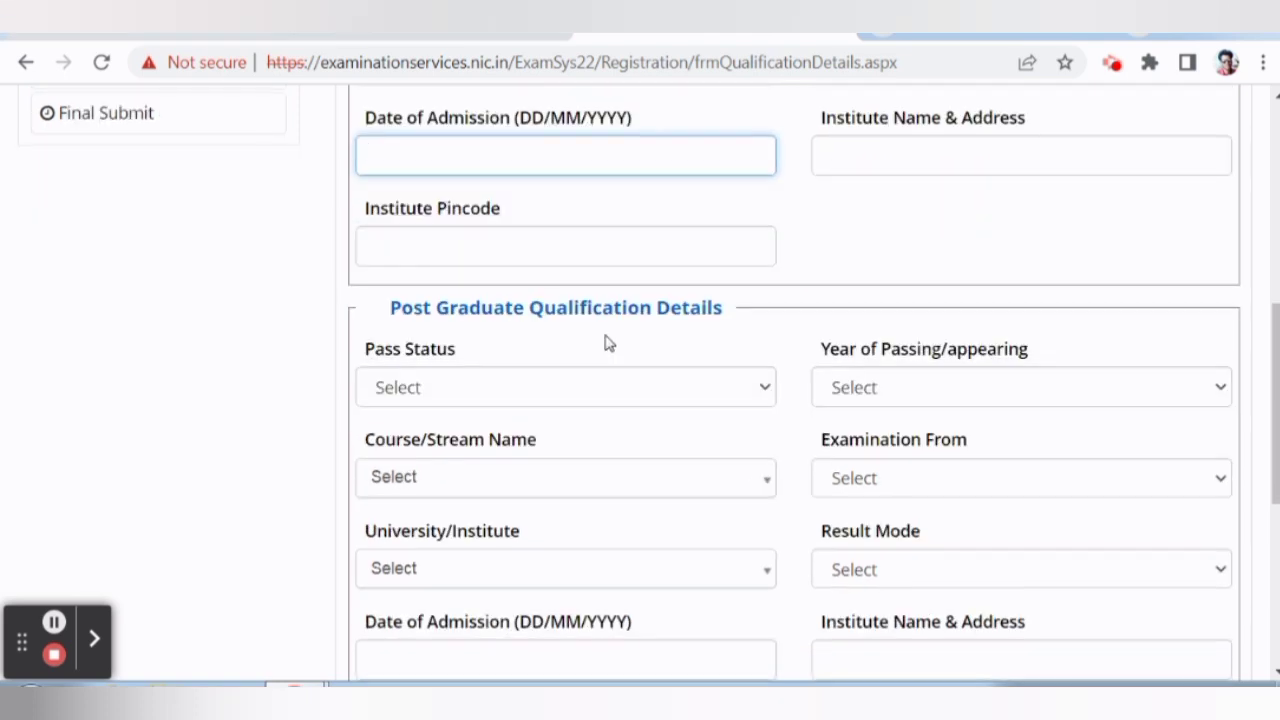
Look over the post-graduate pass status, year and course options, leaving them unchosen.
scroll(572, 284, down, 1)
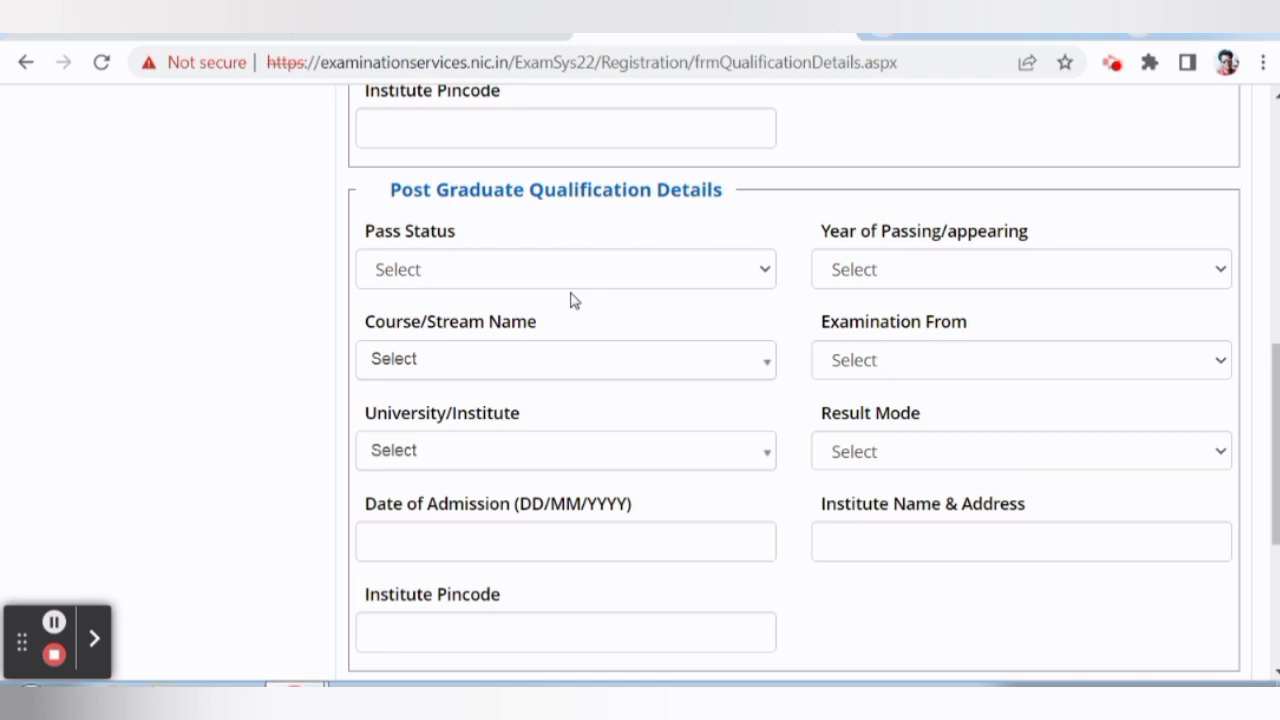
click(518, 278)
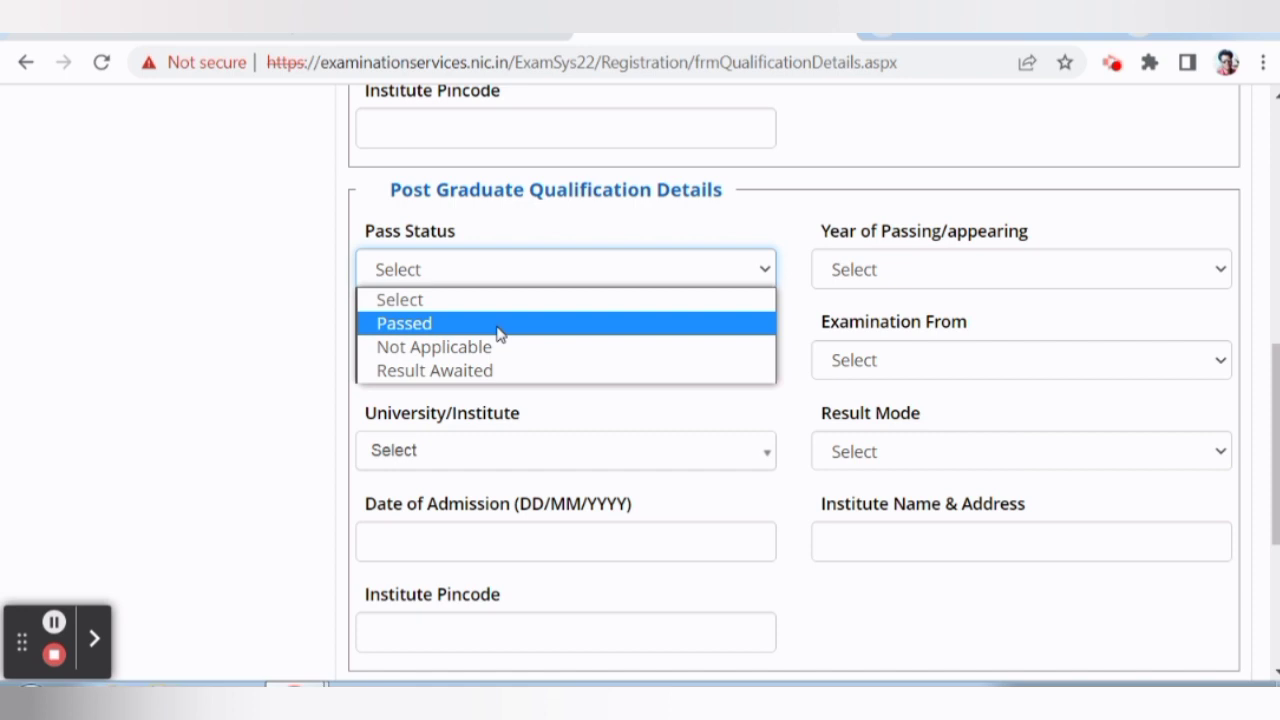
click(700, 220)
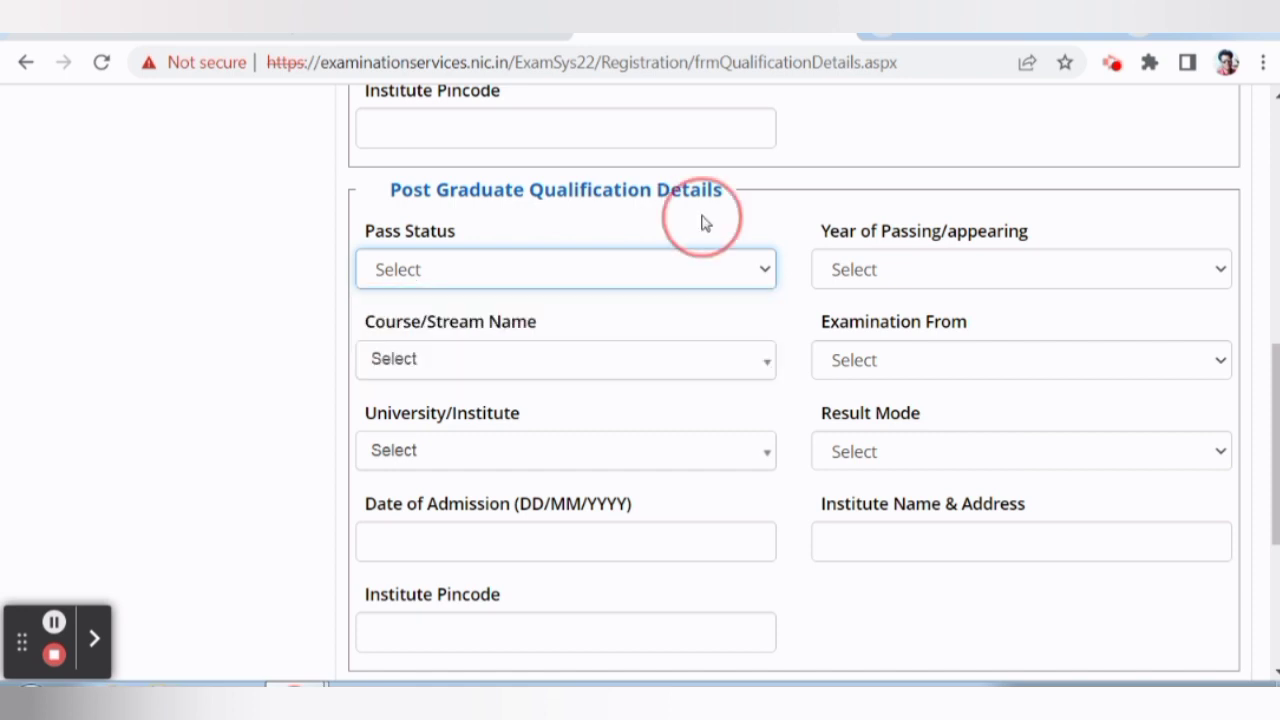
click(906, 271)
click(906, 278)
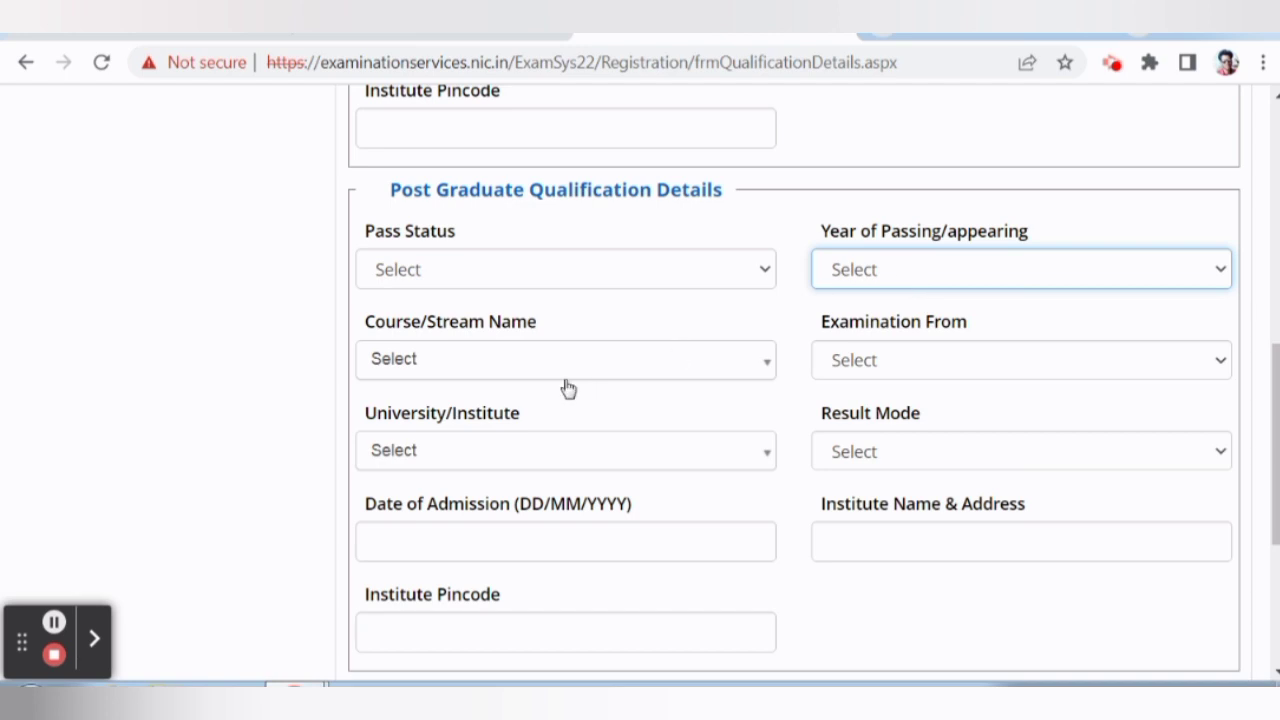
click(506, 365)
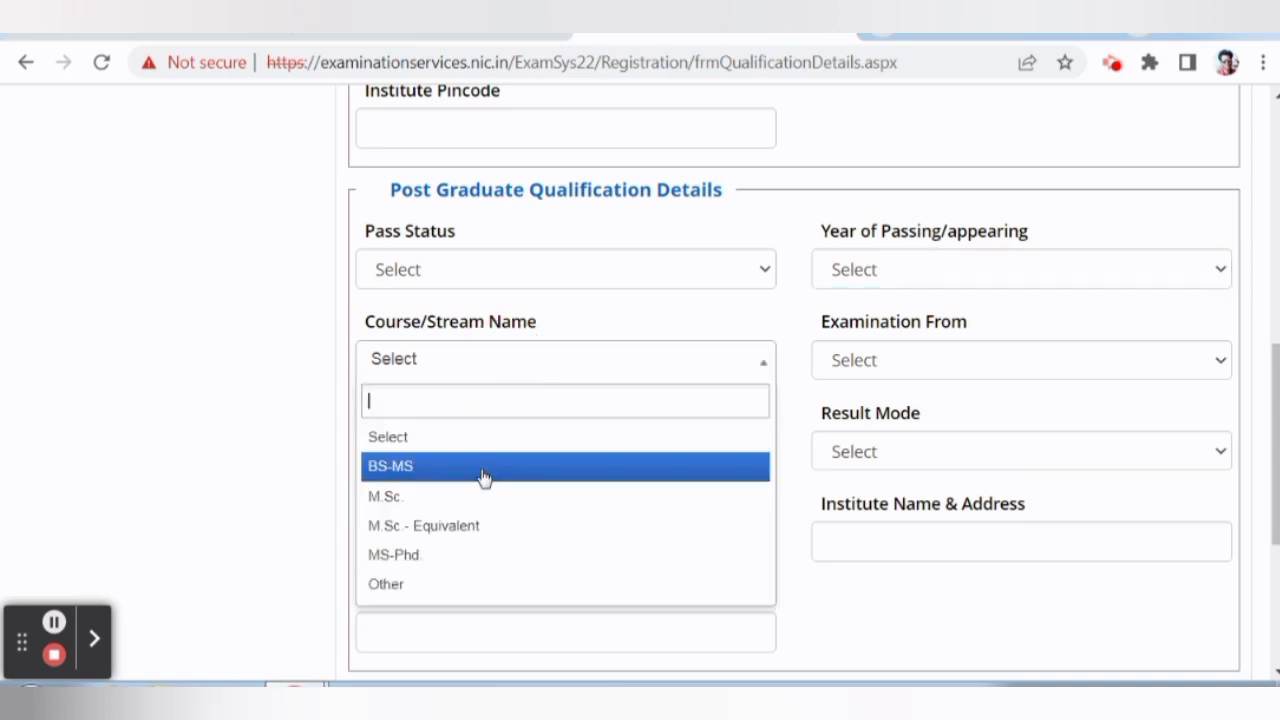
click(309, 423)
Set the post-graduate examination country to India and scroll down to the security pin.
click(900, 358)
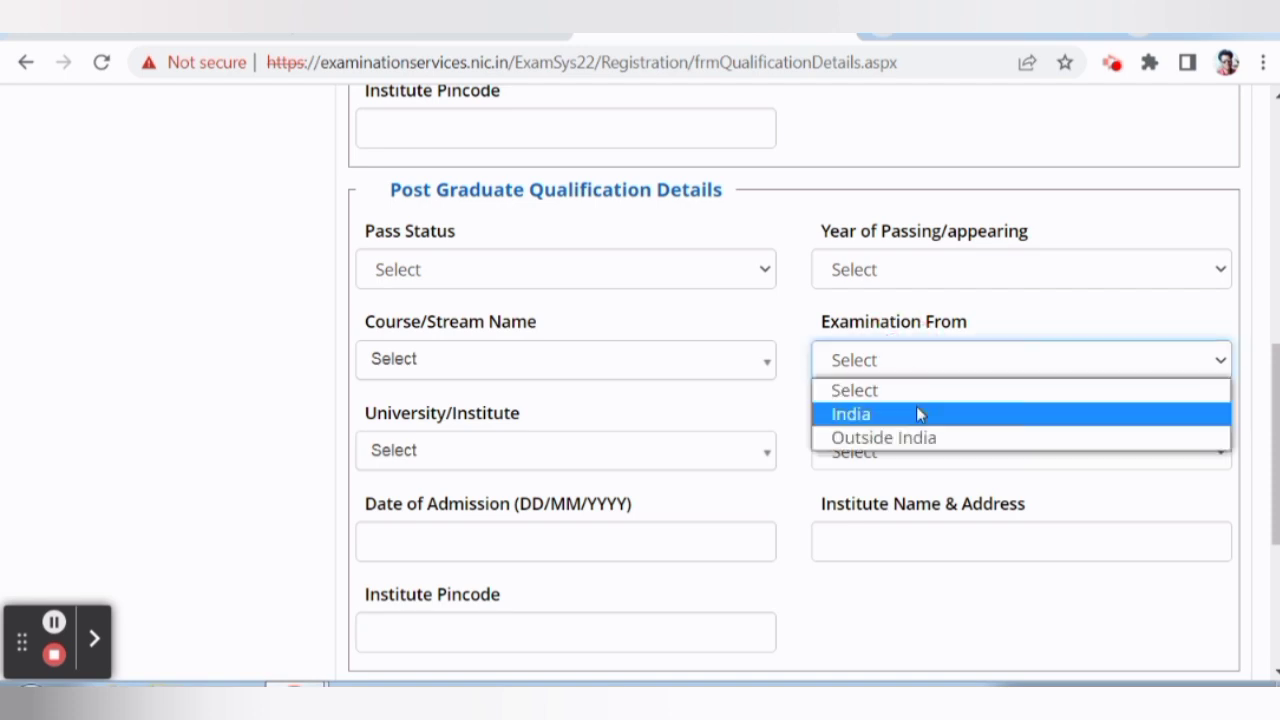
click(917, 414)
scroll(597, 409, down, 1)
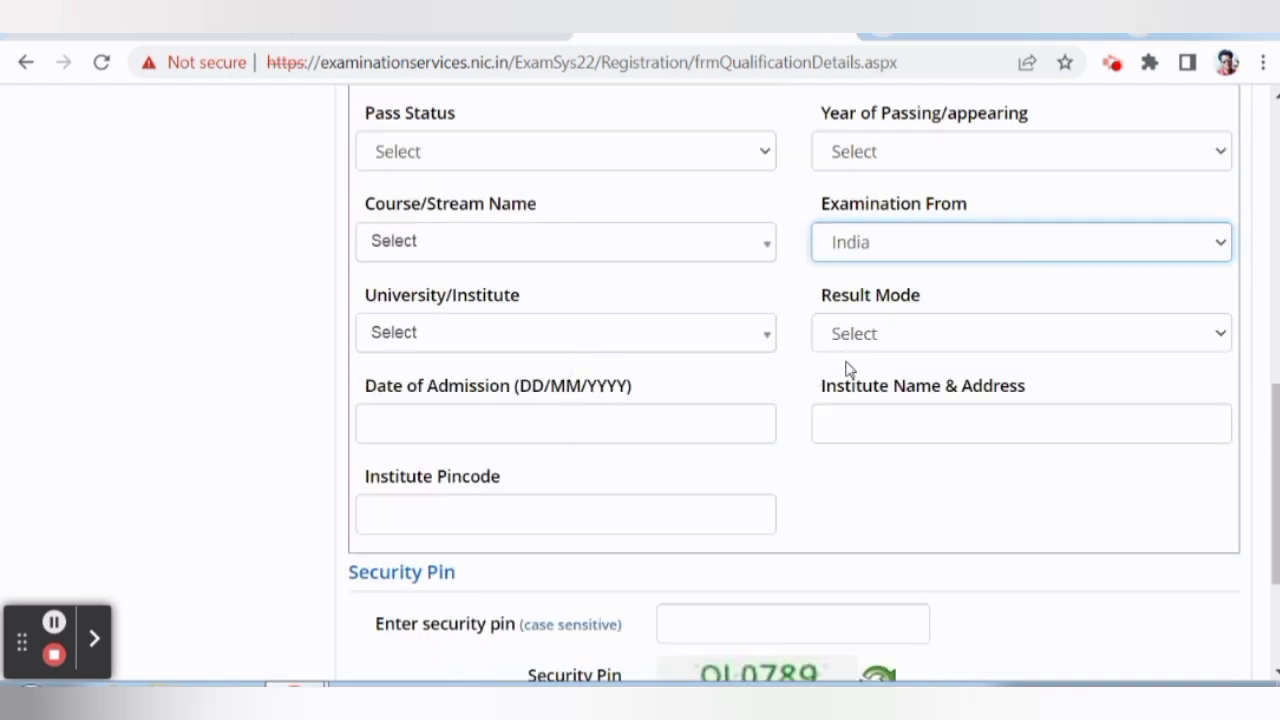
scroll(870, 358, up, 1)
scroll(840, 400, down, 2)
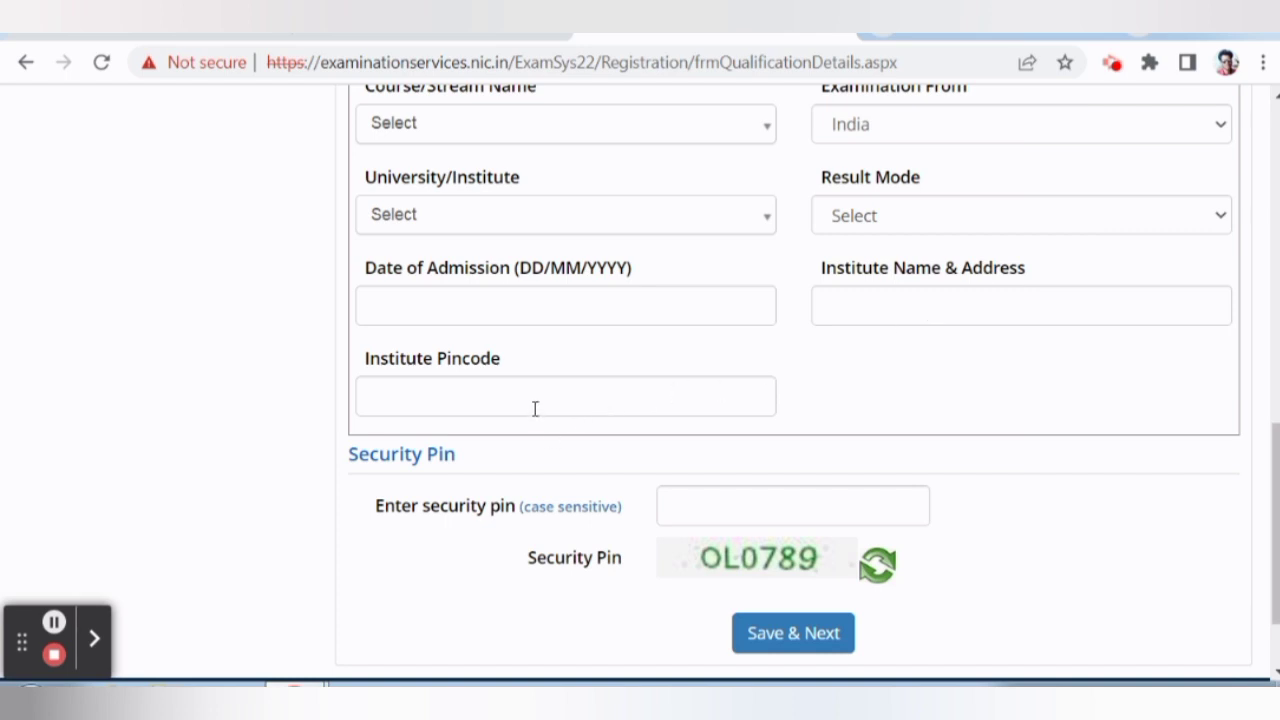
scroll(535, 407, down, 2)
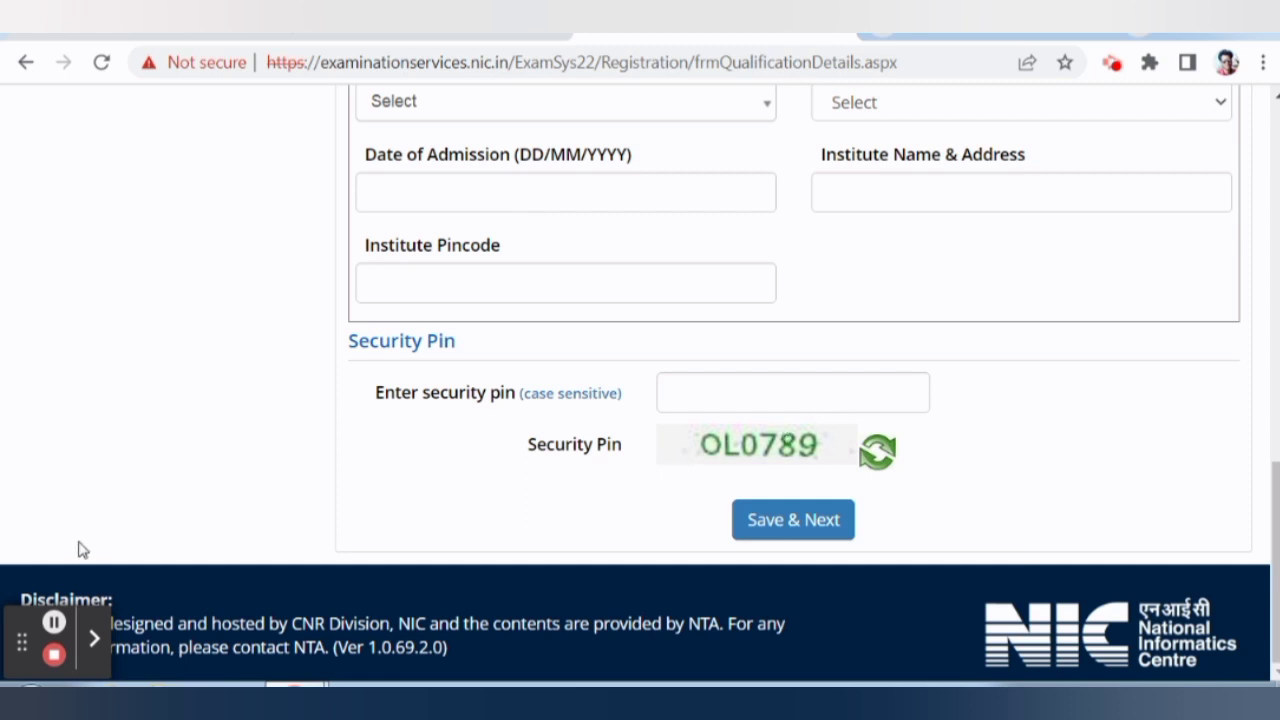
Save the qualification details with Save & Next and confirm with Yes.
click(54, 624)
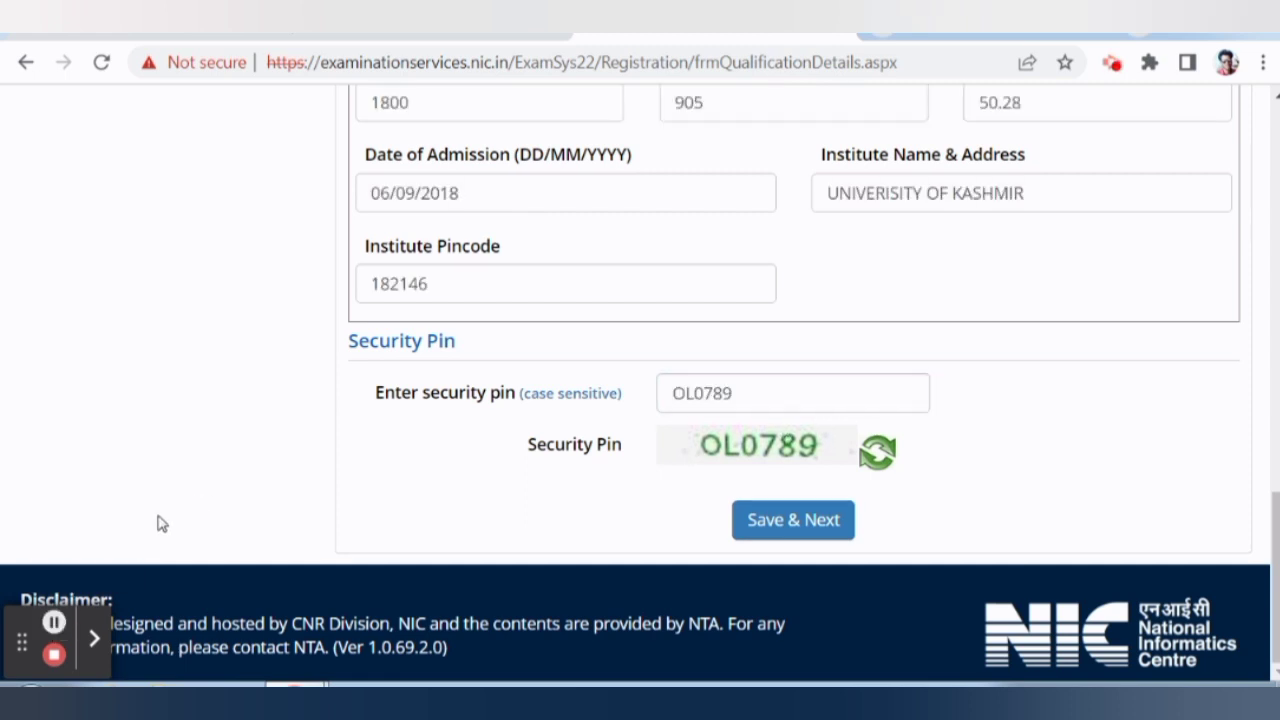
click(794, 527)
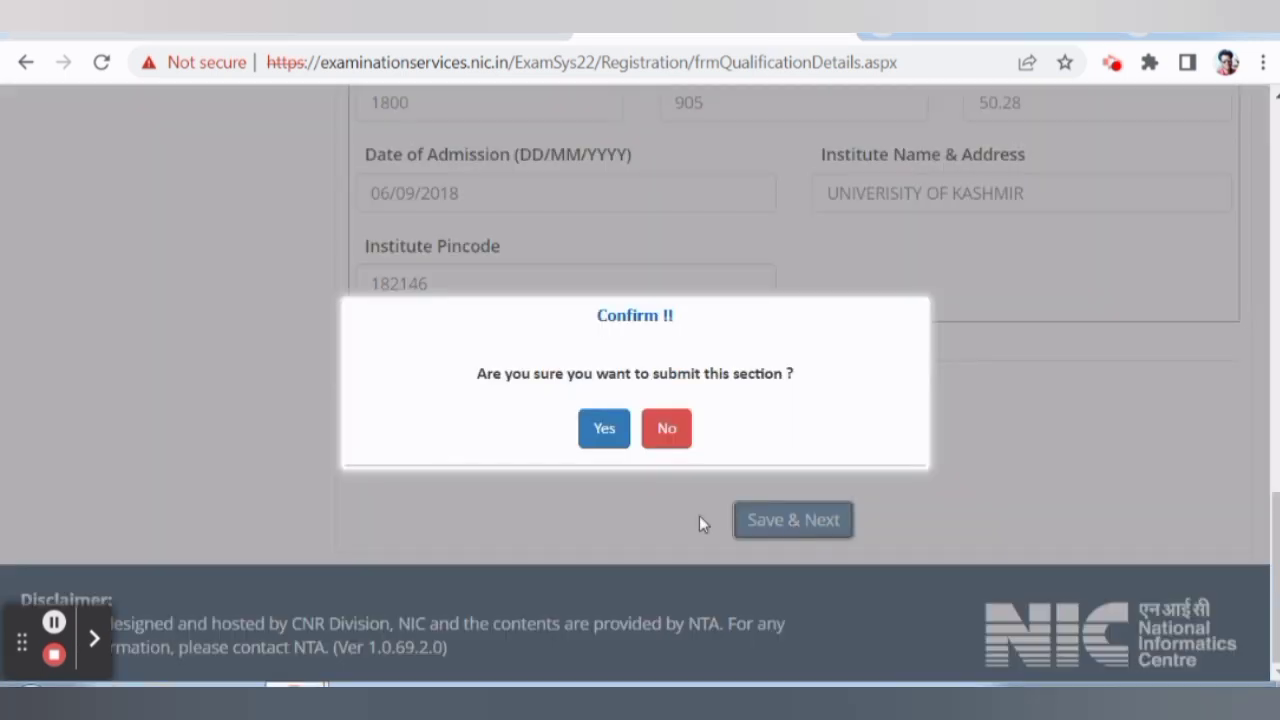
click(598, 428)
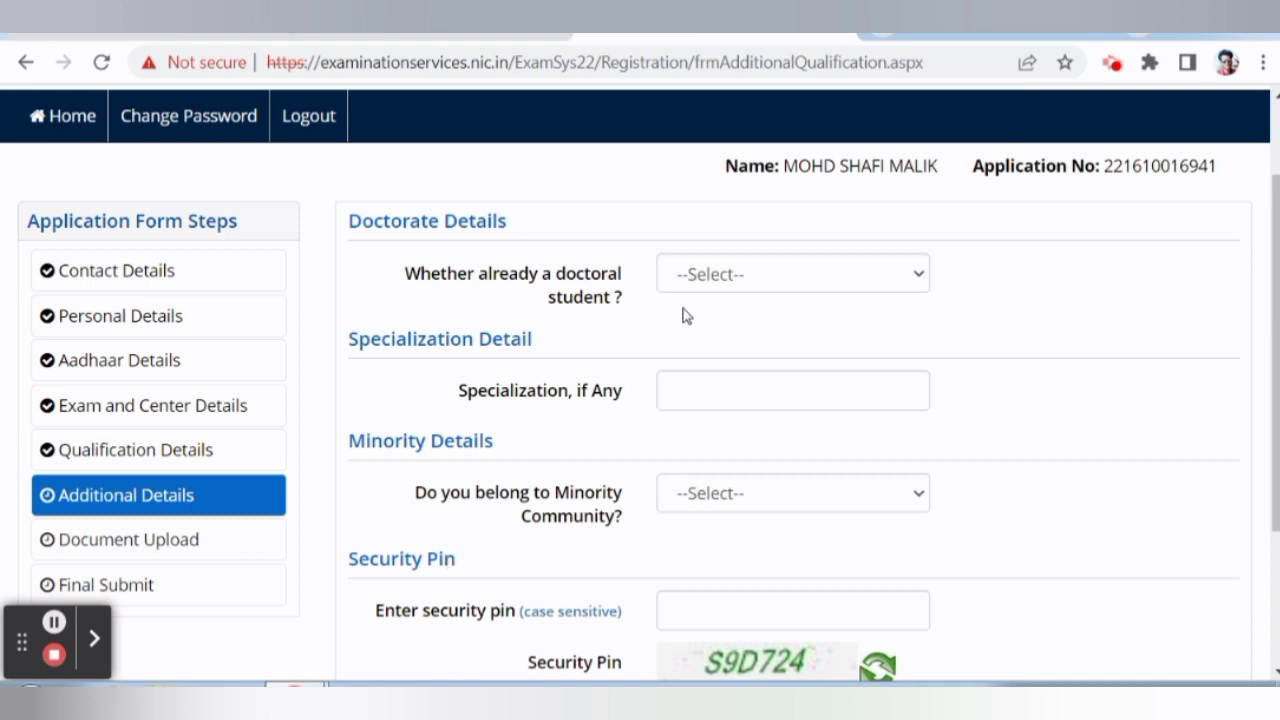
Answer No to being a doctoral student, leaving the specialization field empty.
click(717, 287)
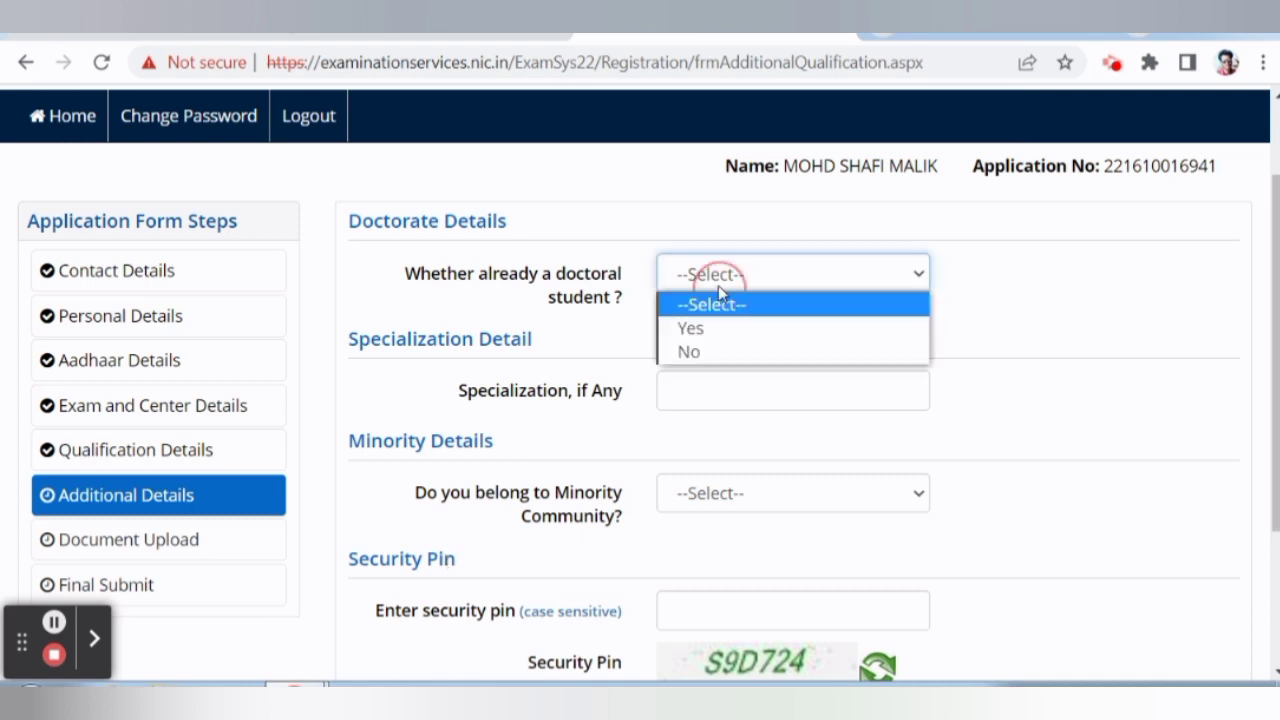
click(718, 350)
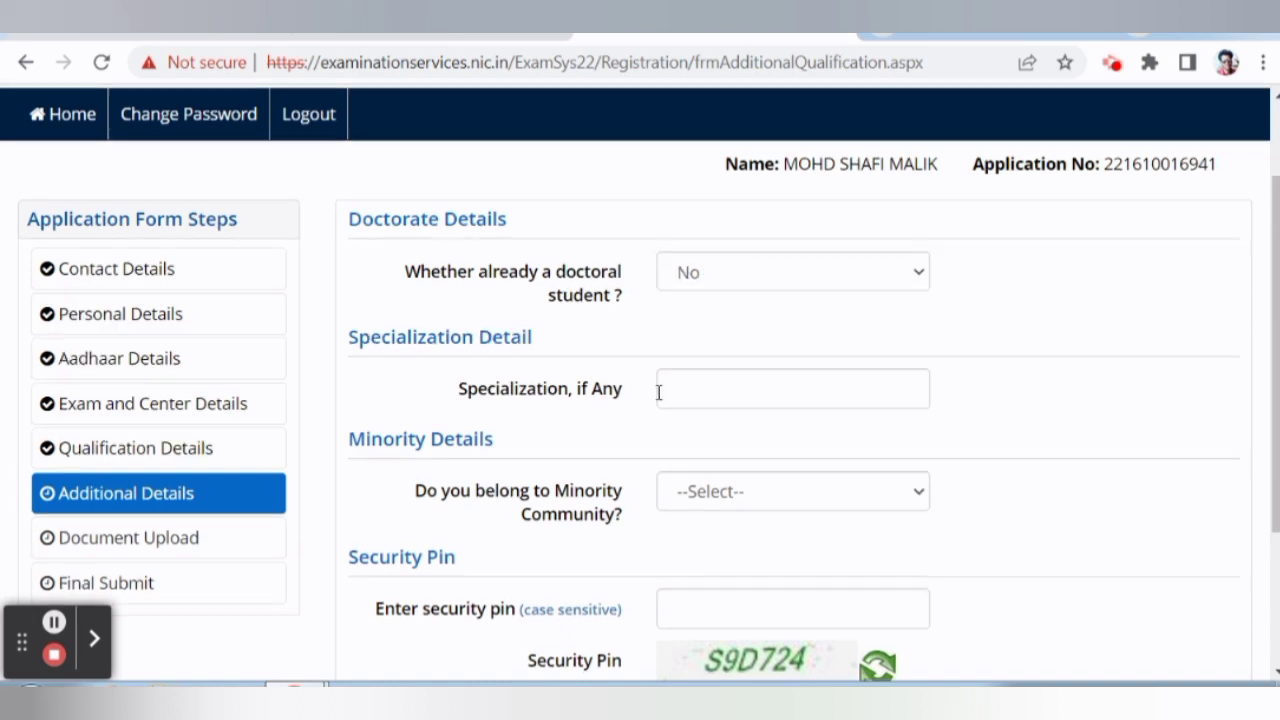
scroll(650, 380, down, 1)
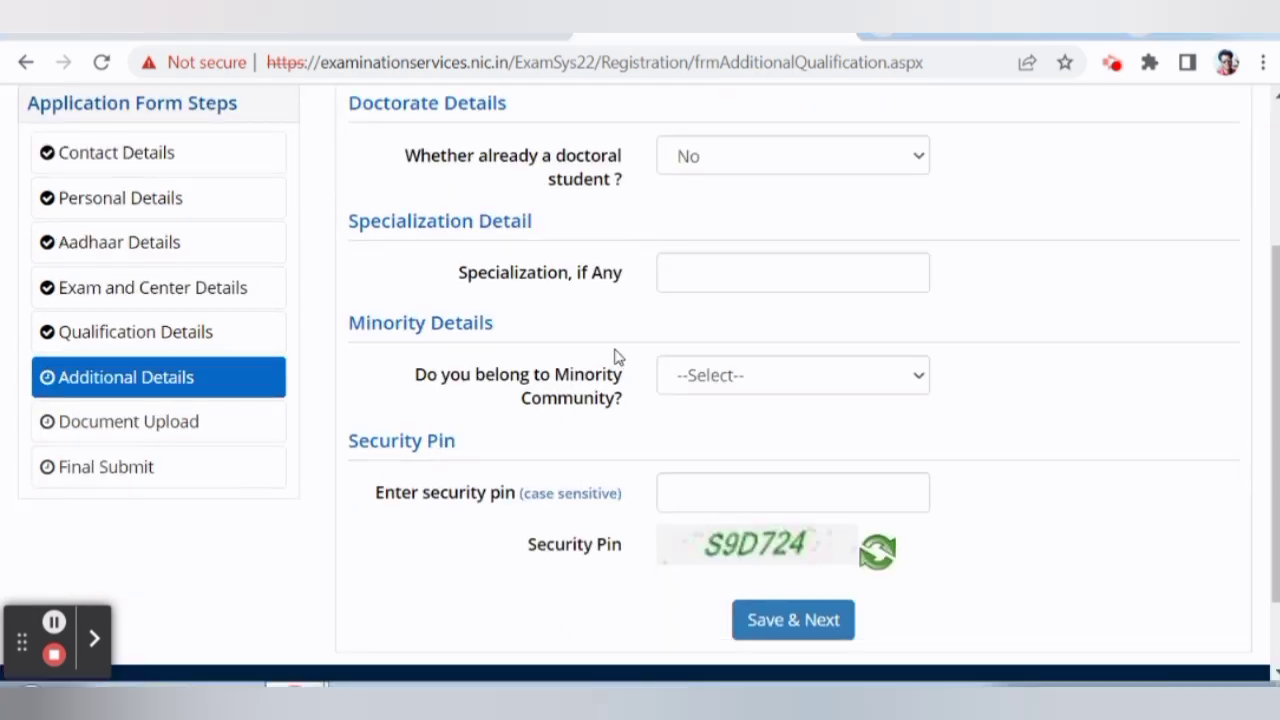
click(704, 274)
scroll(622, 345, down, 1)
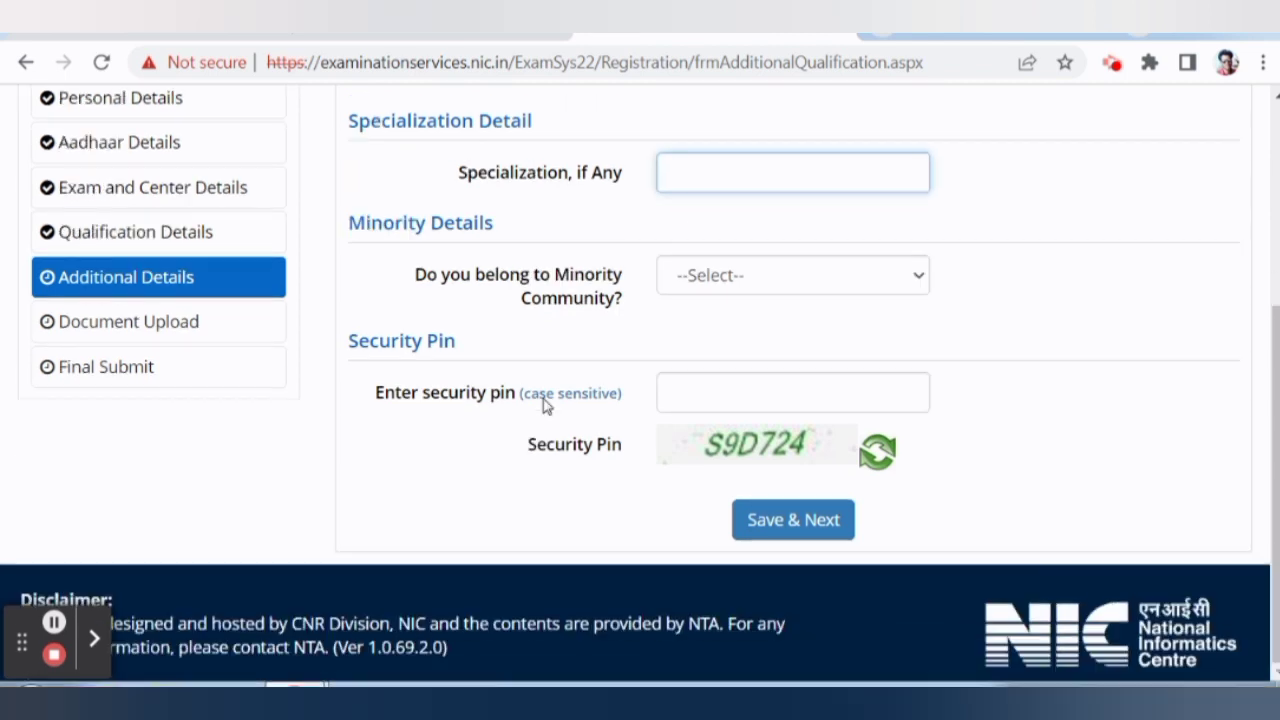
Declare Muslim minority community membership and answer No to the 6.0 lakh income question.
click(714, 280)
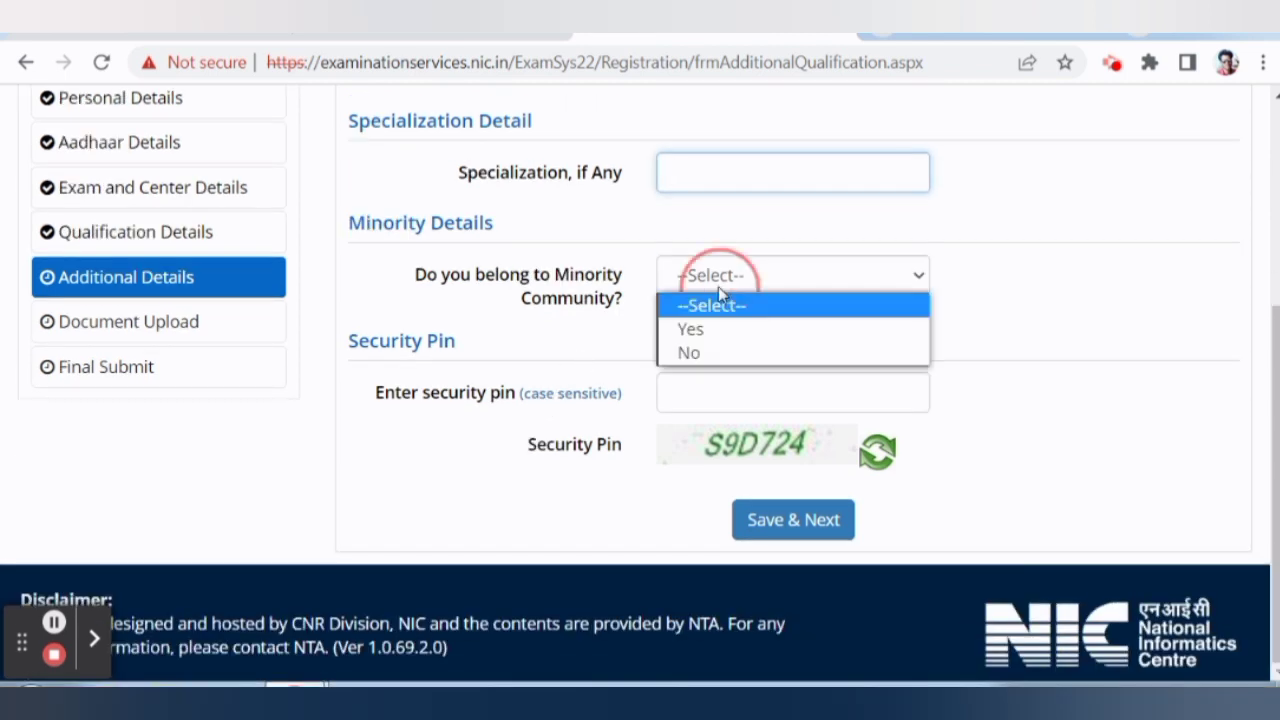
click(709, 340)
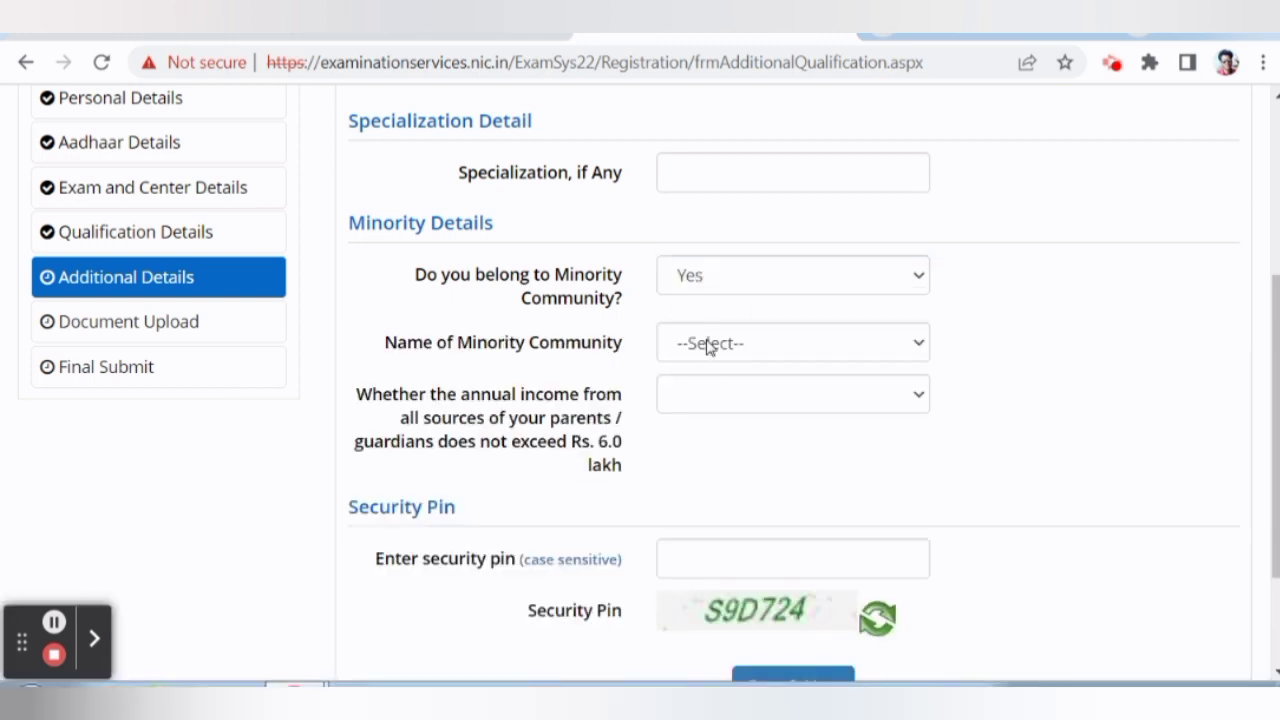
click(709, 345)
click(705, 394)
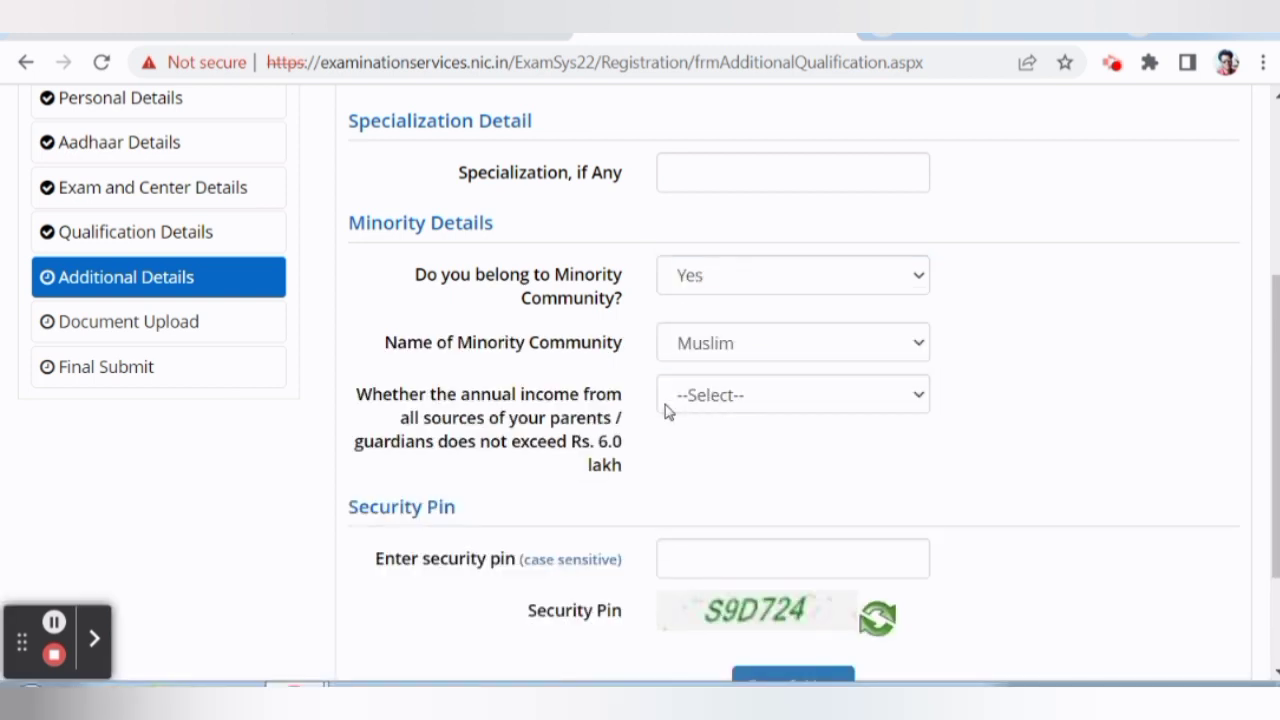
click(665, 408)
click(692, 473)
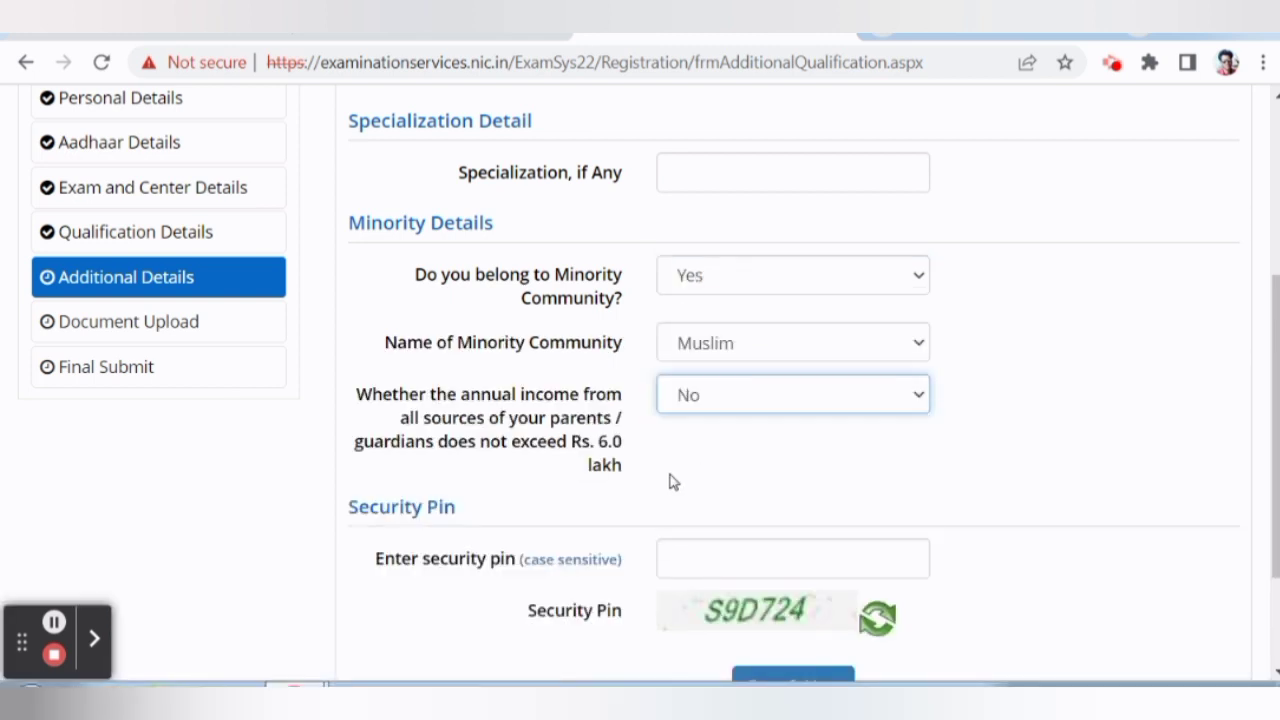
Enter the security pin, save the additional details and confirm with Yes.
scroll(673, 482, down, 2)
click(705, 453)
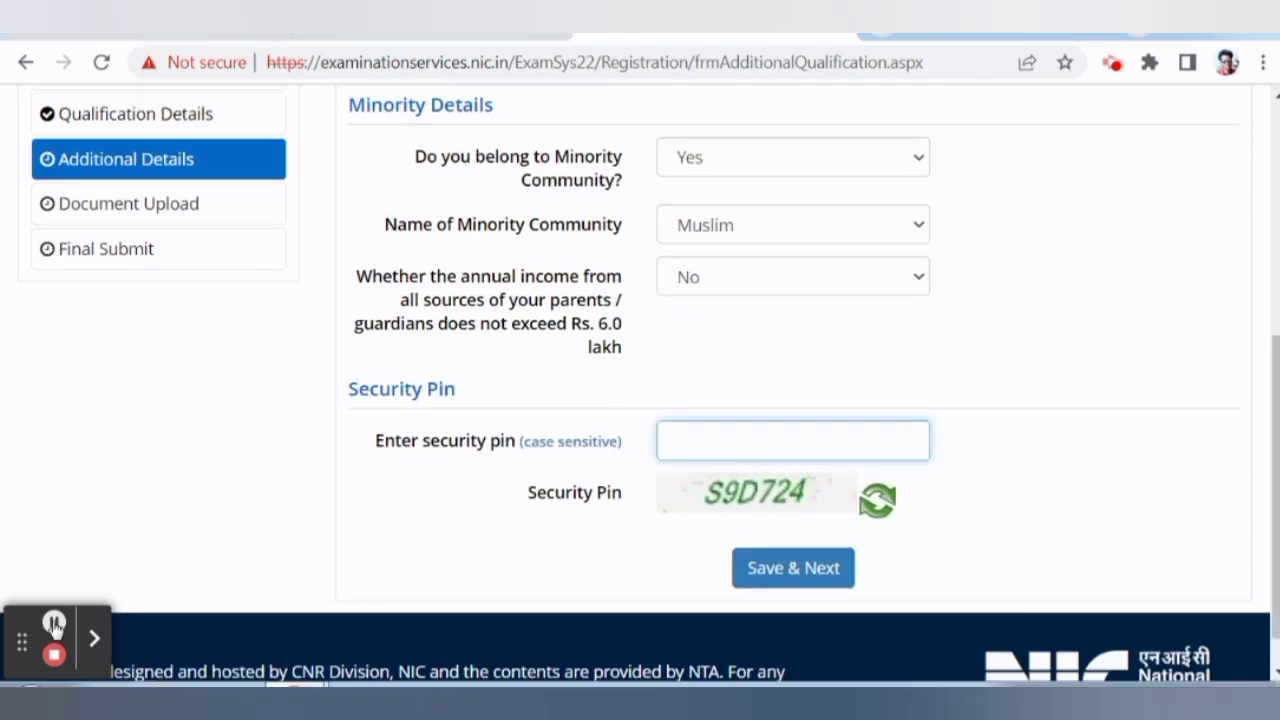
text(S9D724)
scroll(593, 481, down, 1)
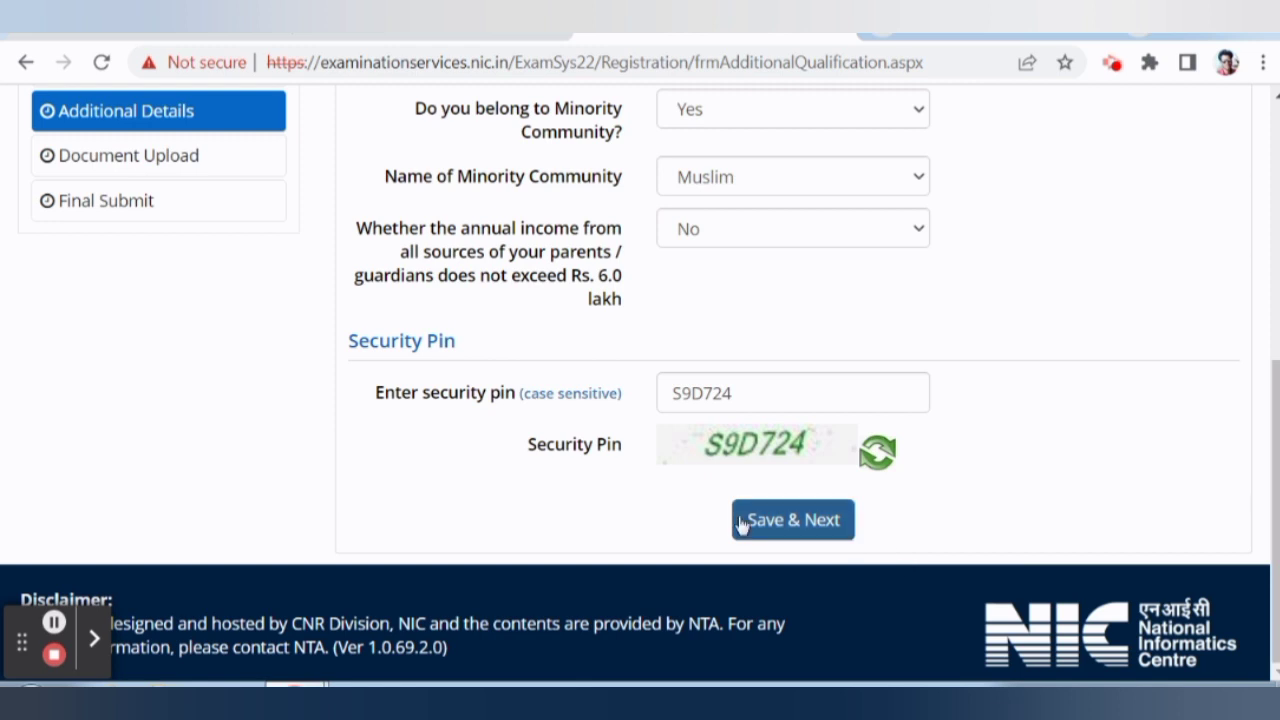
click(751, 520)
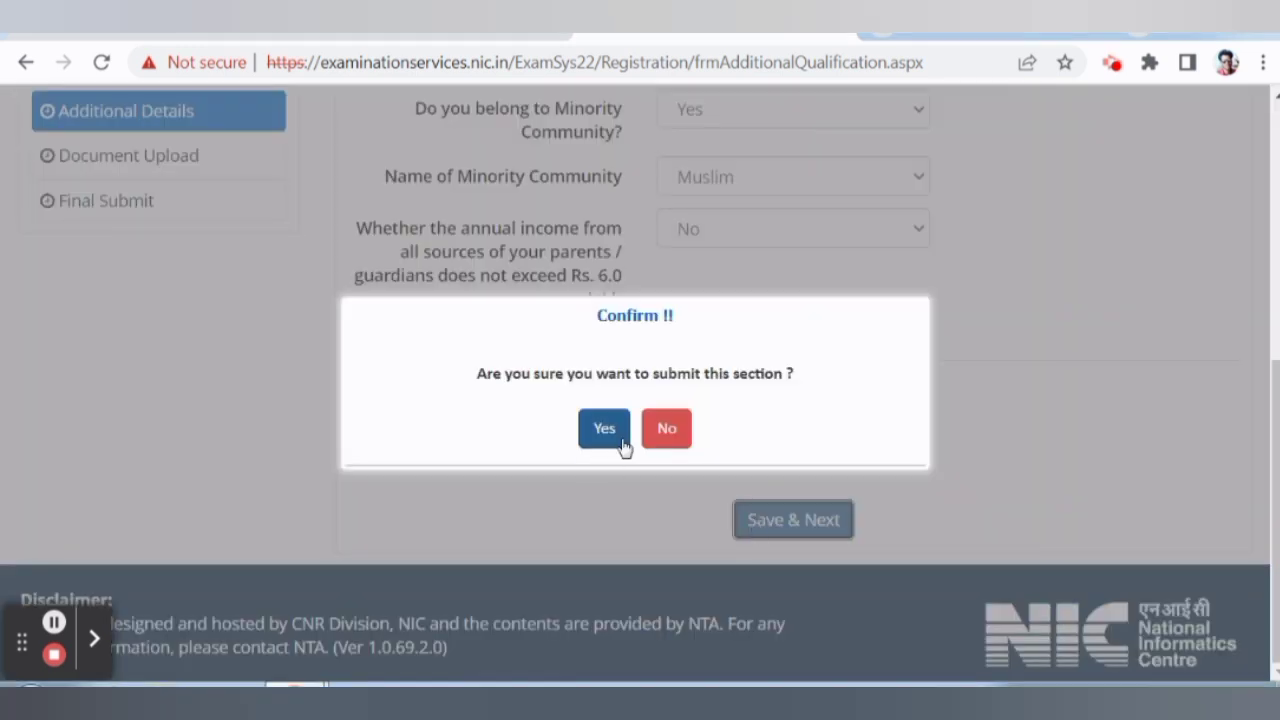
click(604, 430)
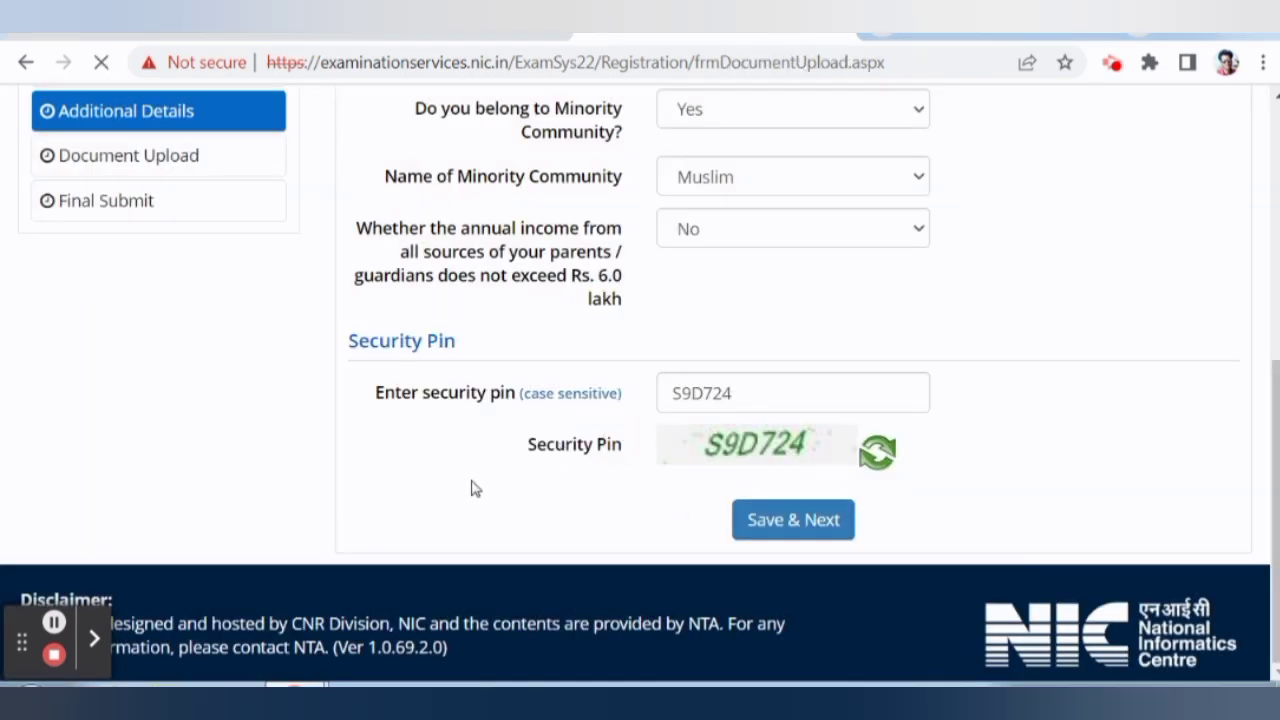
scroll(478, 410, down, 1)
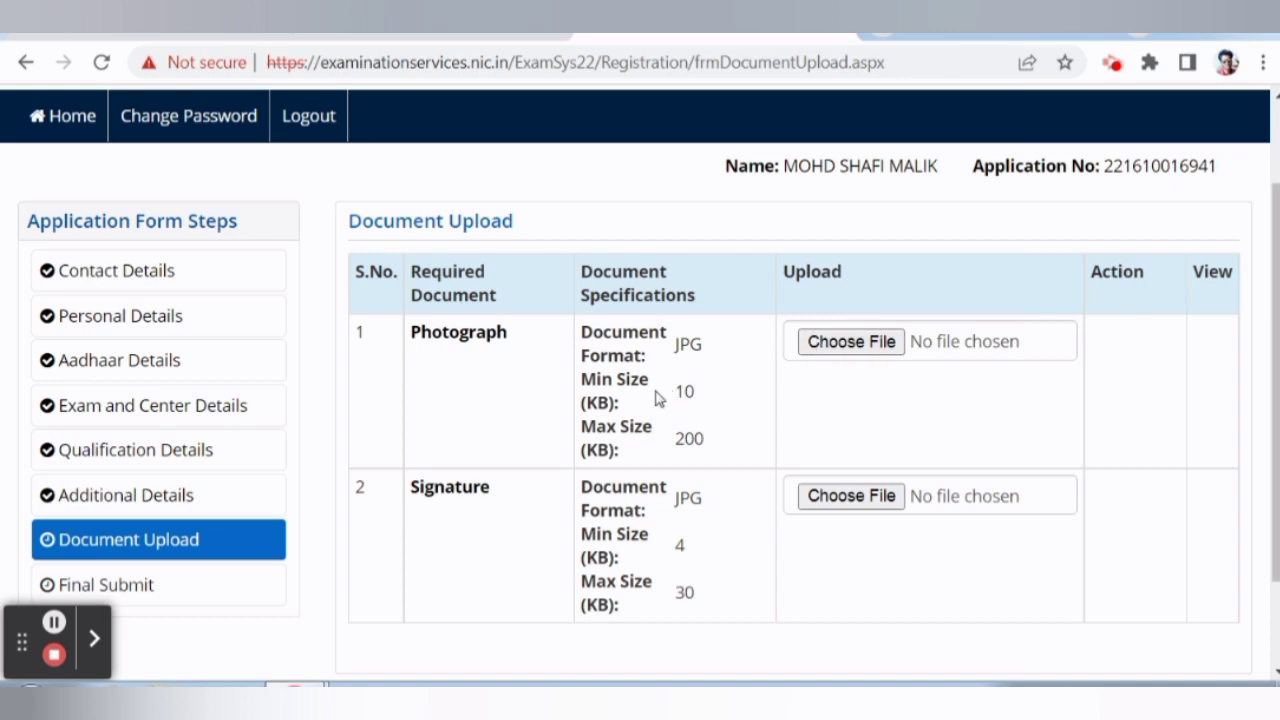
Enter the Document Upload security pin, submit the form and confirm with Yes.
scroll(654, 397, down, 1)
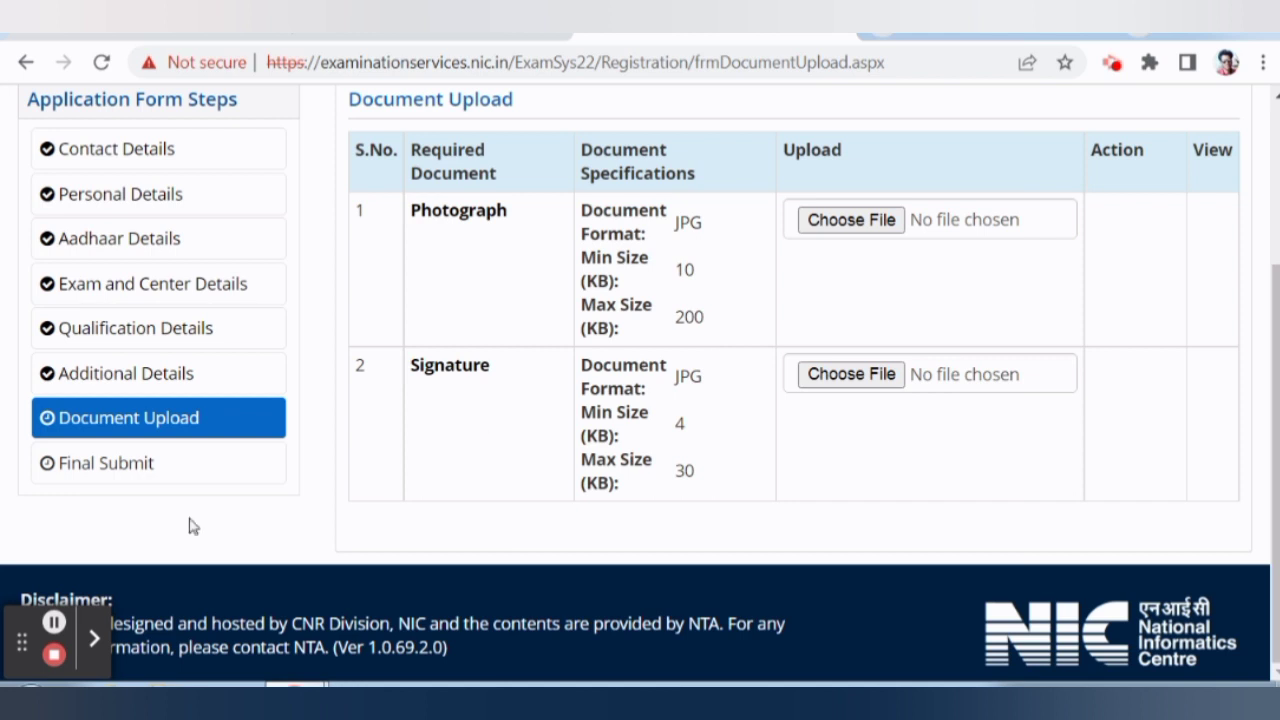
click(54, 622)
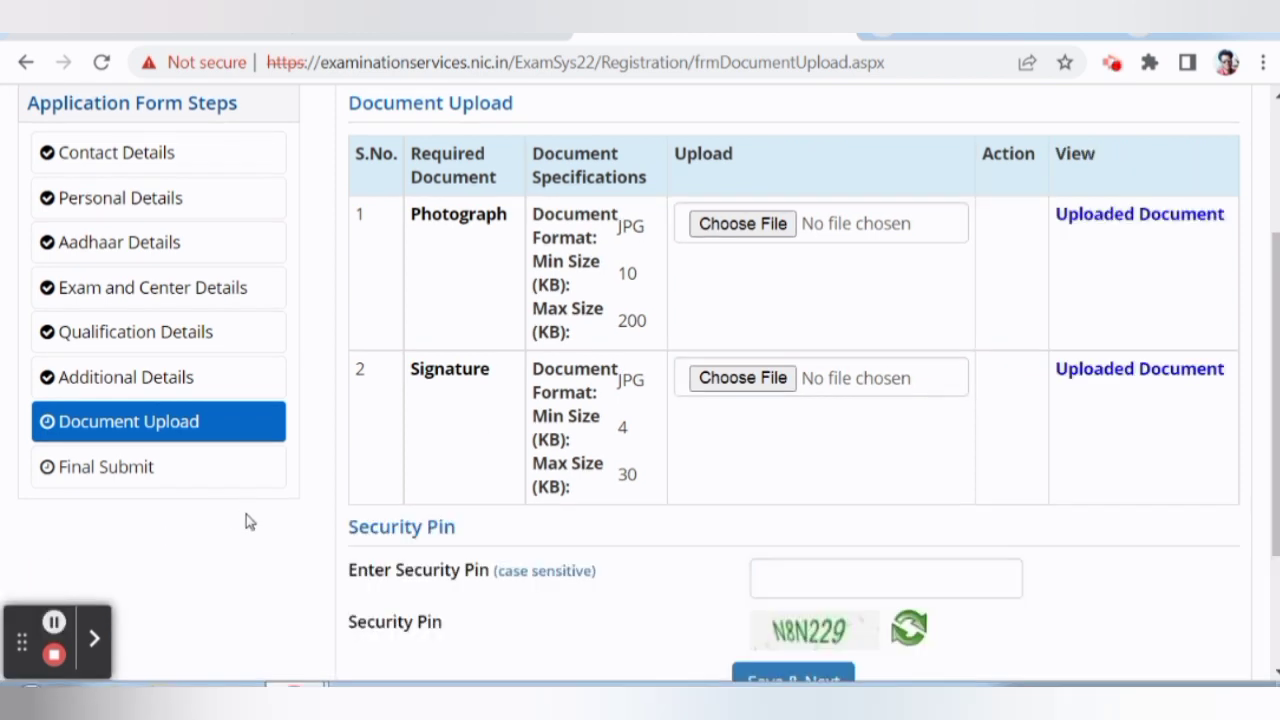
scroll(246, 514, down, 2)
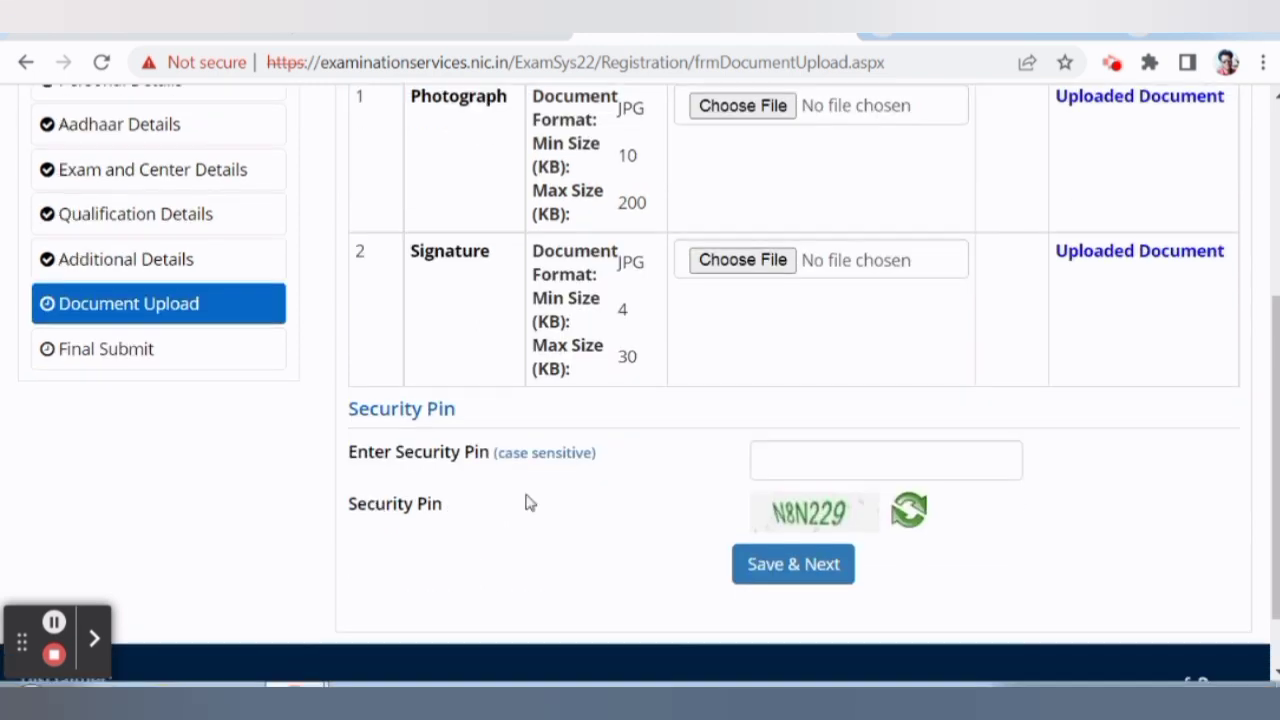
click(785, 463)
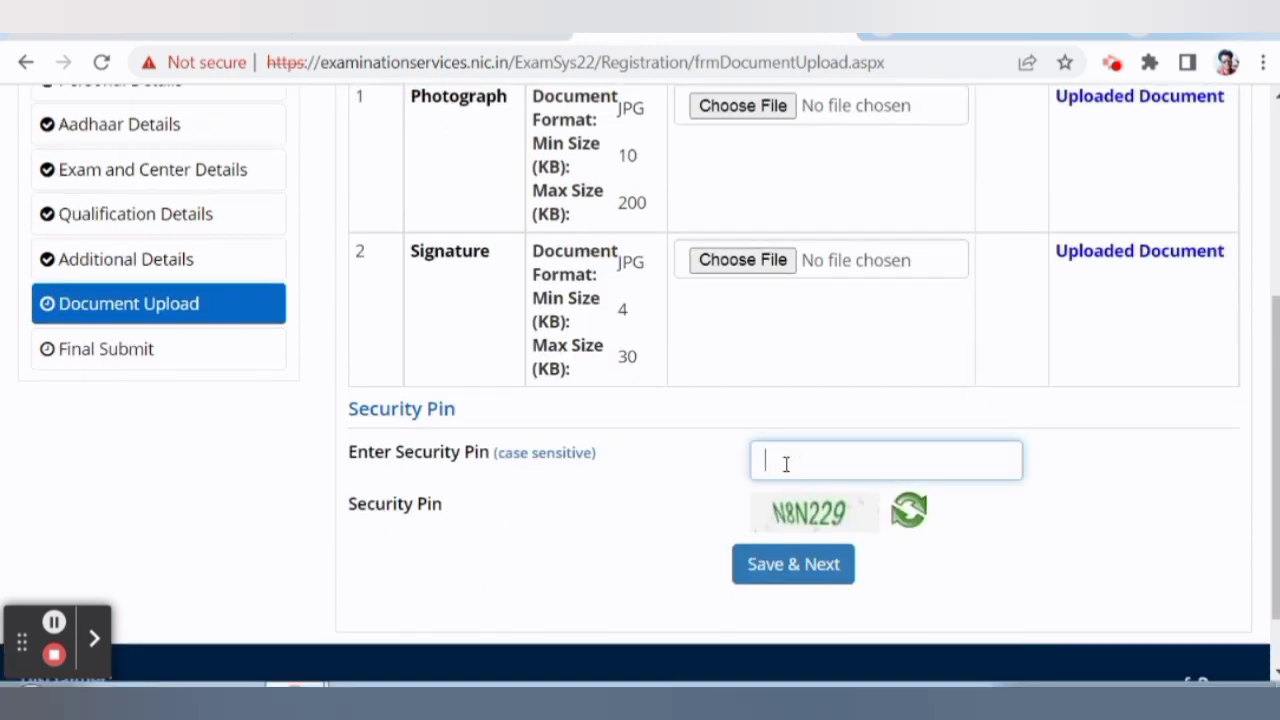
key(Return)
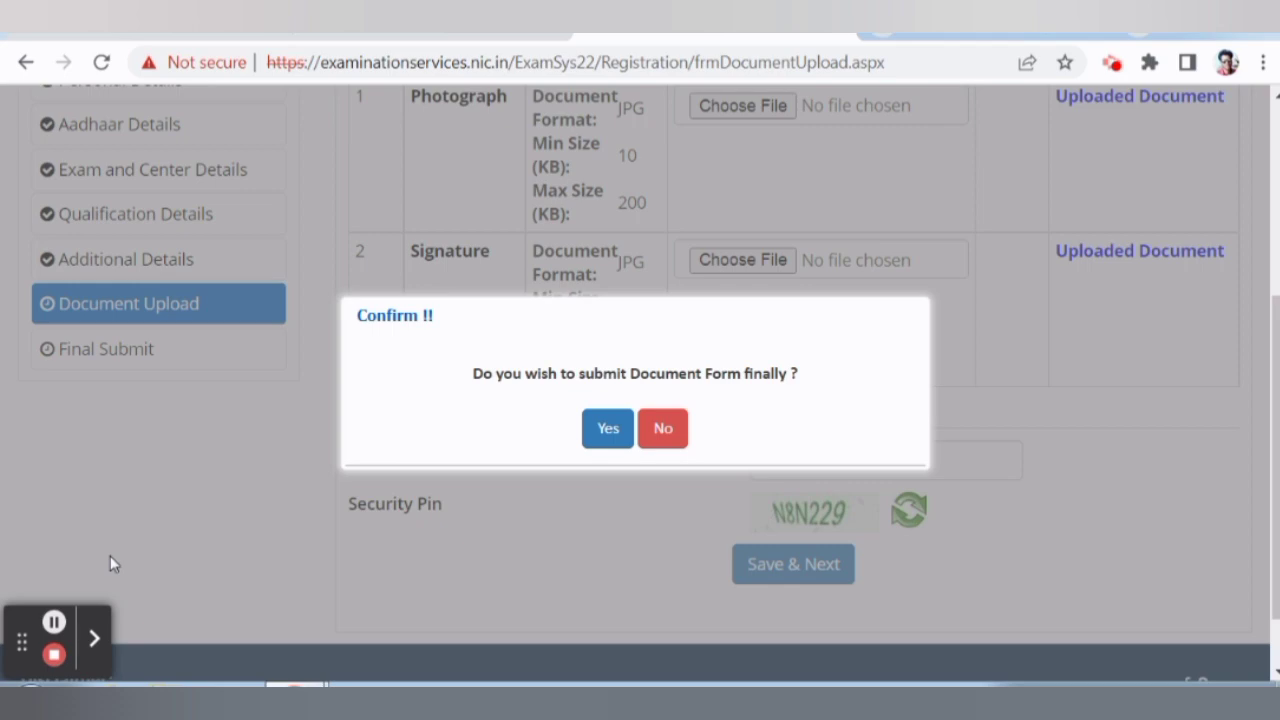
click(614, 433)
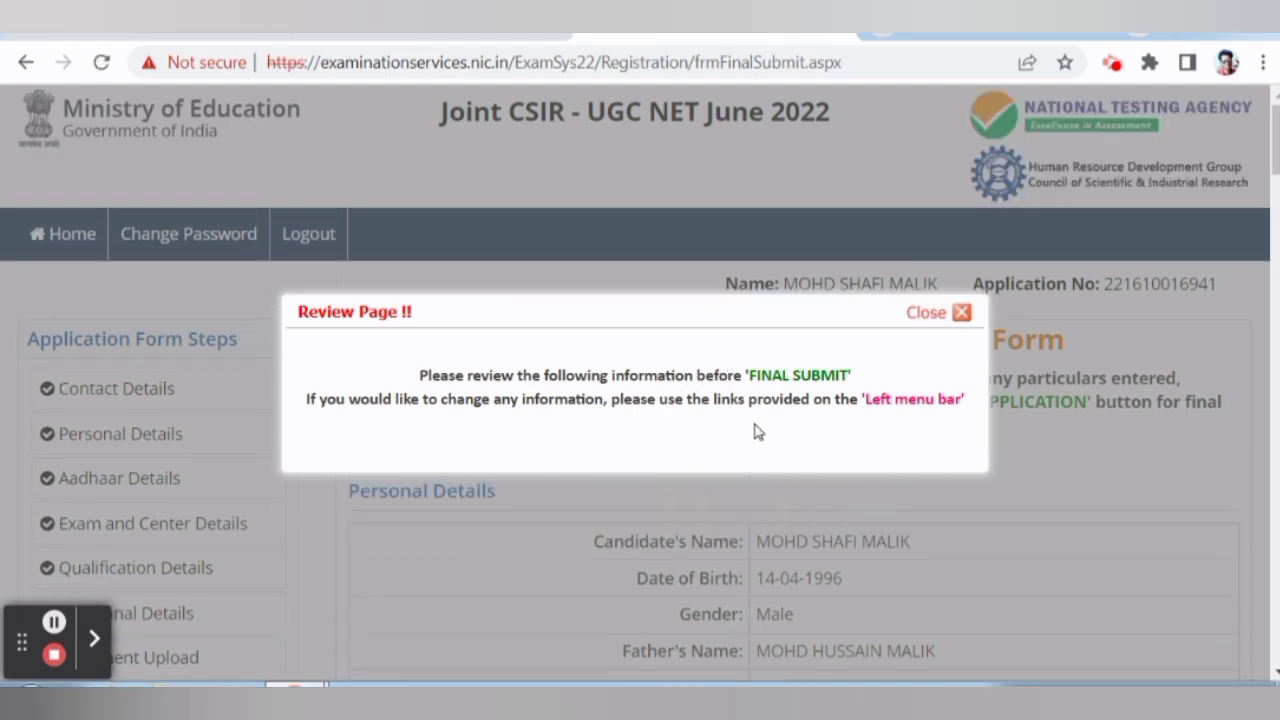
Close the Review Page notice and scroll through the summary to the Particulars checklist.
click(958, 313)
scroll(955, 320, down, 5)
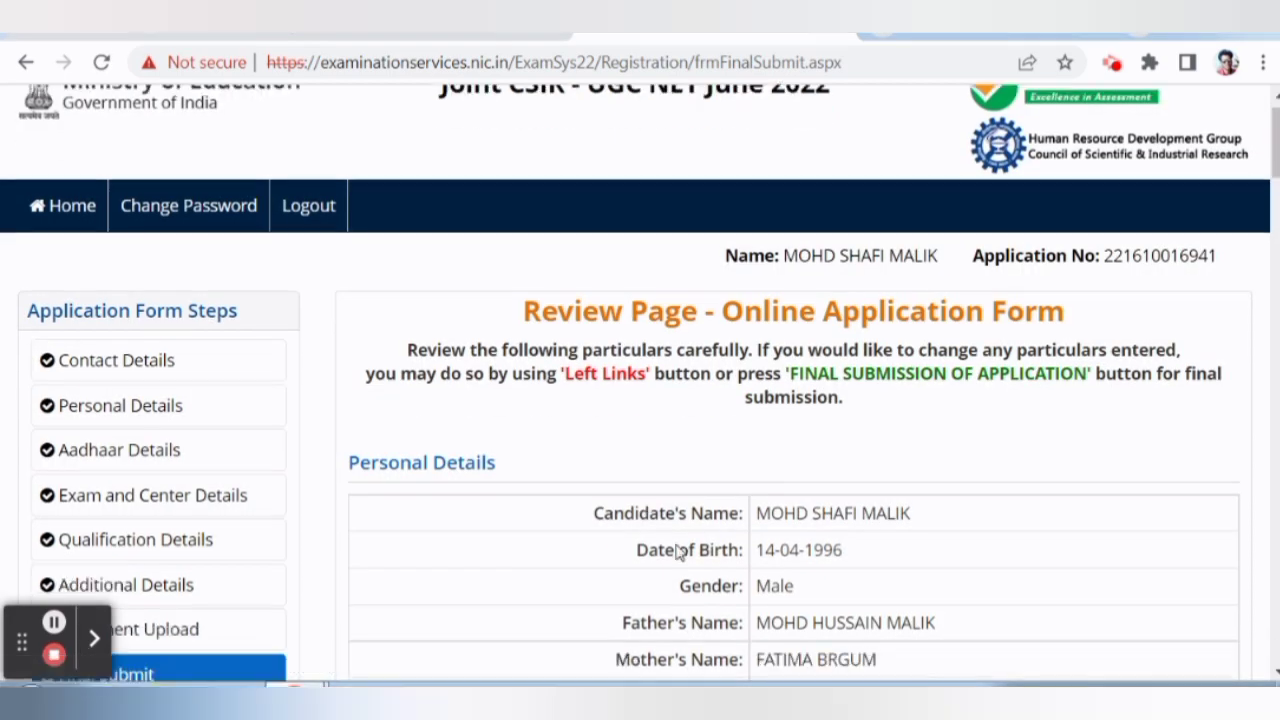
scroll(820, 428, down, 3)
scroll(837, 409, up, 6)
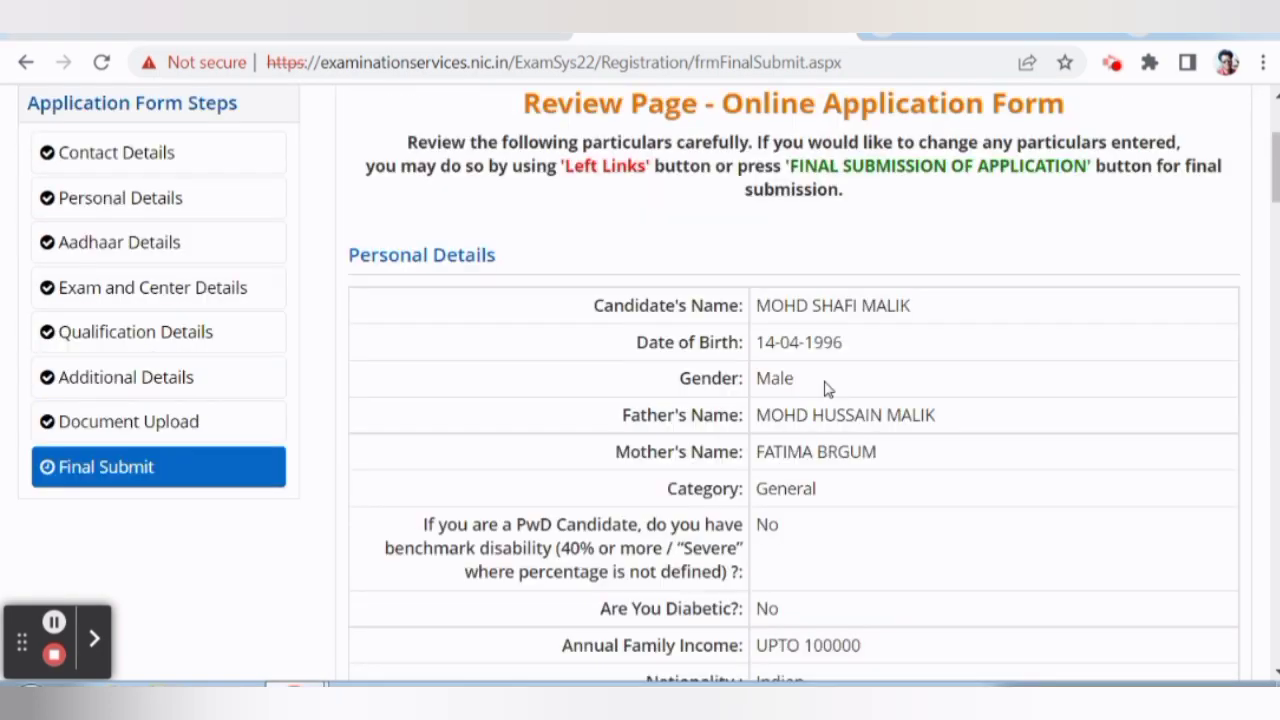
scroll(815, 390, down, 5)
scroll(815, 390, down, 20)
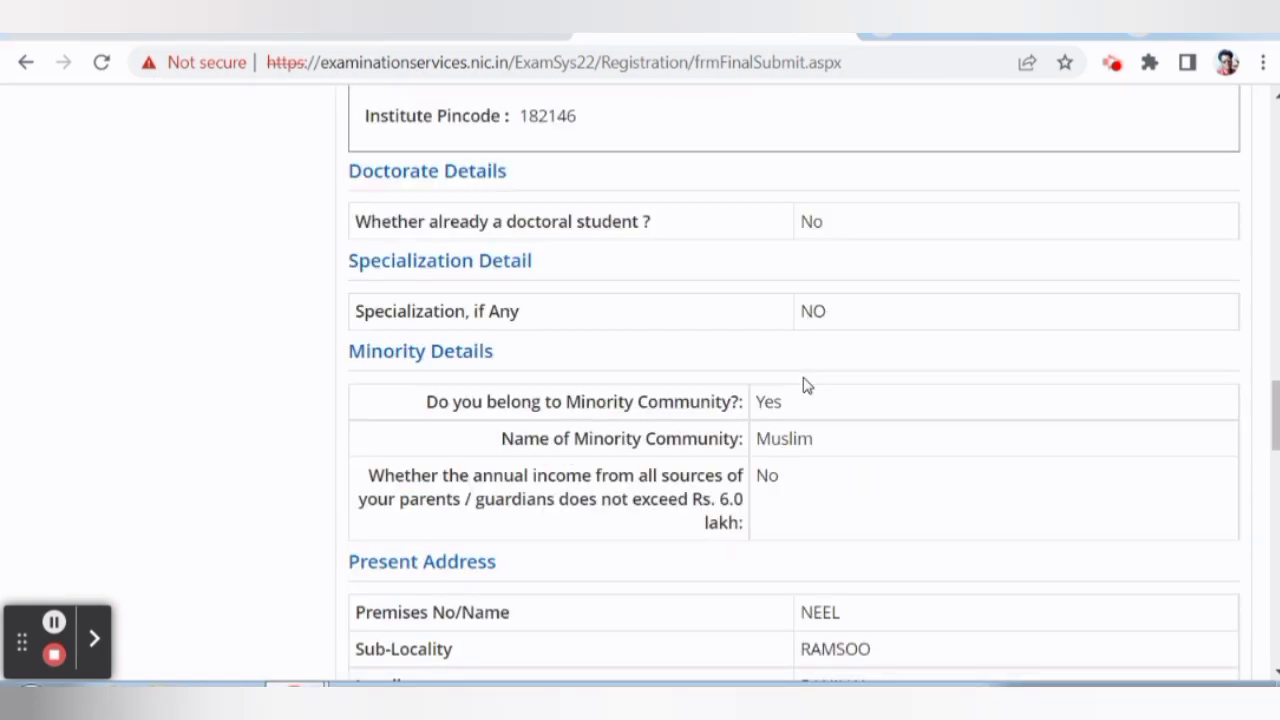
scroll(800, 382, down, 12)
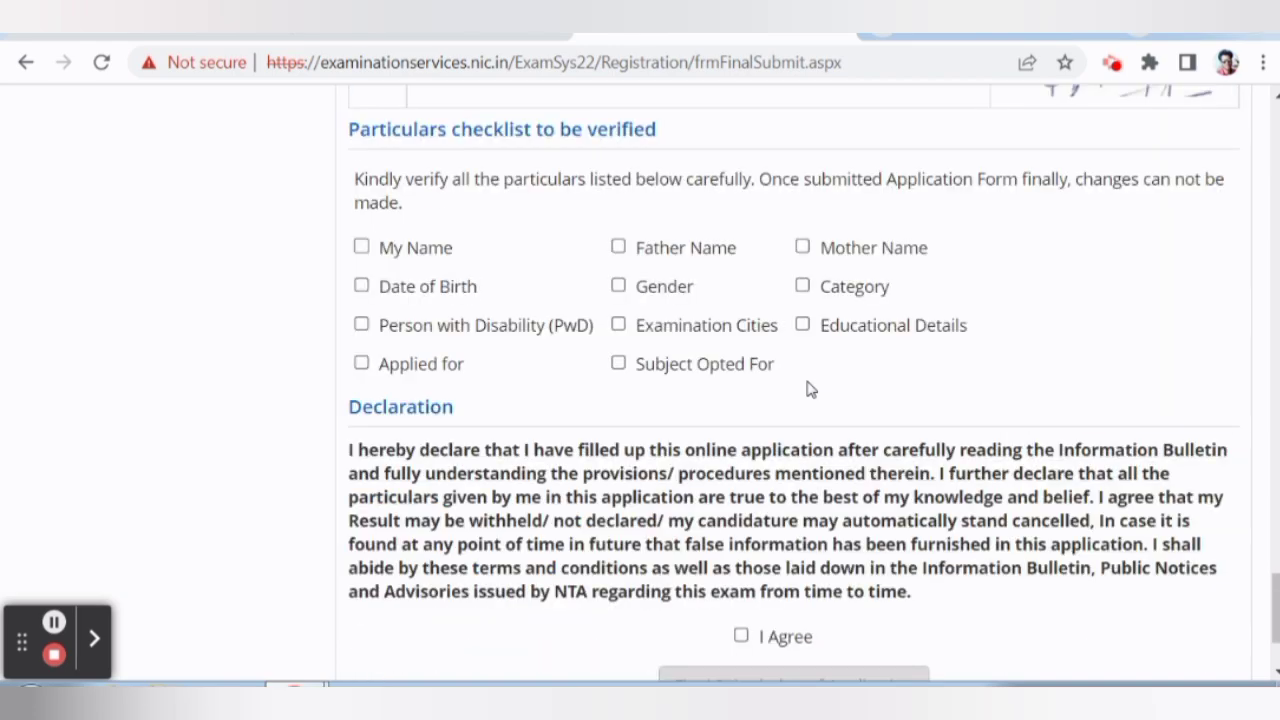
scroll(810, 389, down, 2)
scroll(780, 403, up, 2)
scroll(780, 403, down, 2)
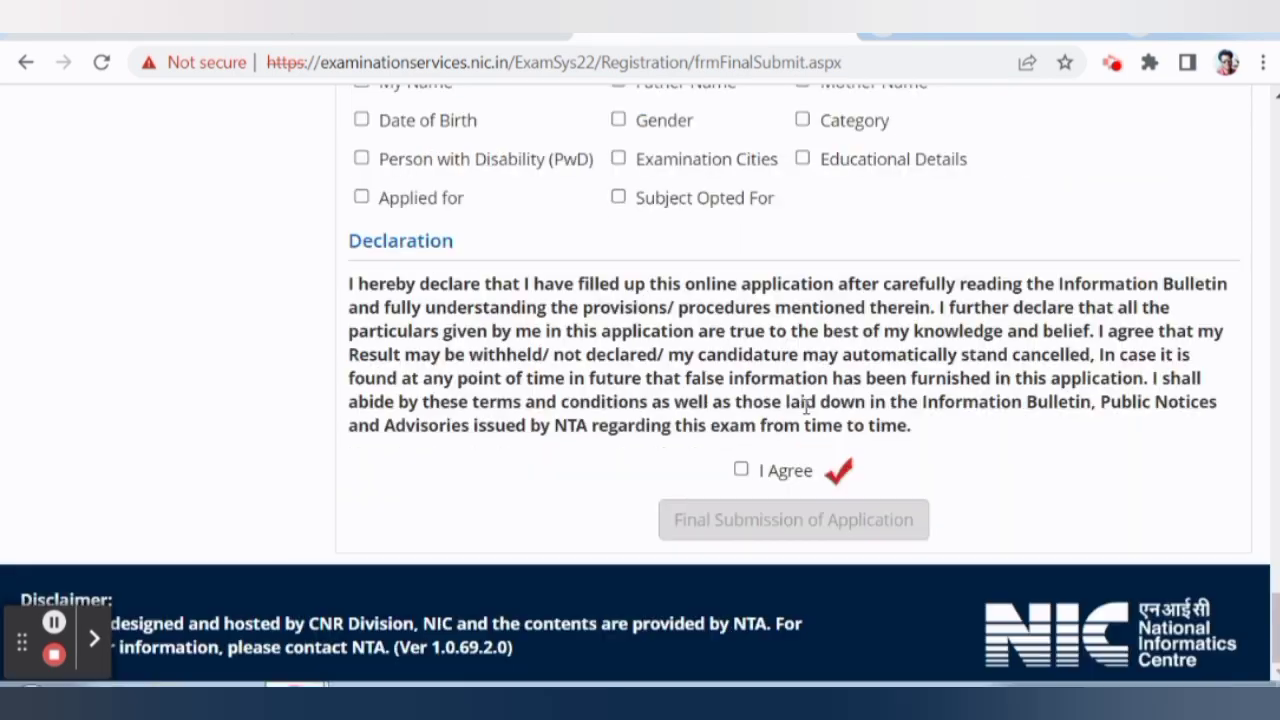
scroll(835, 590, up, 4)
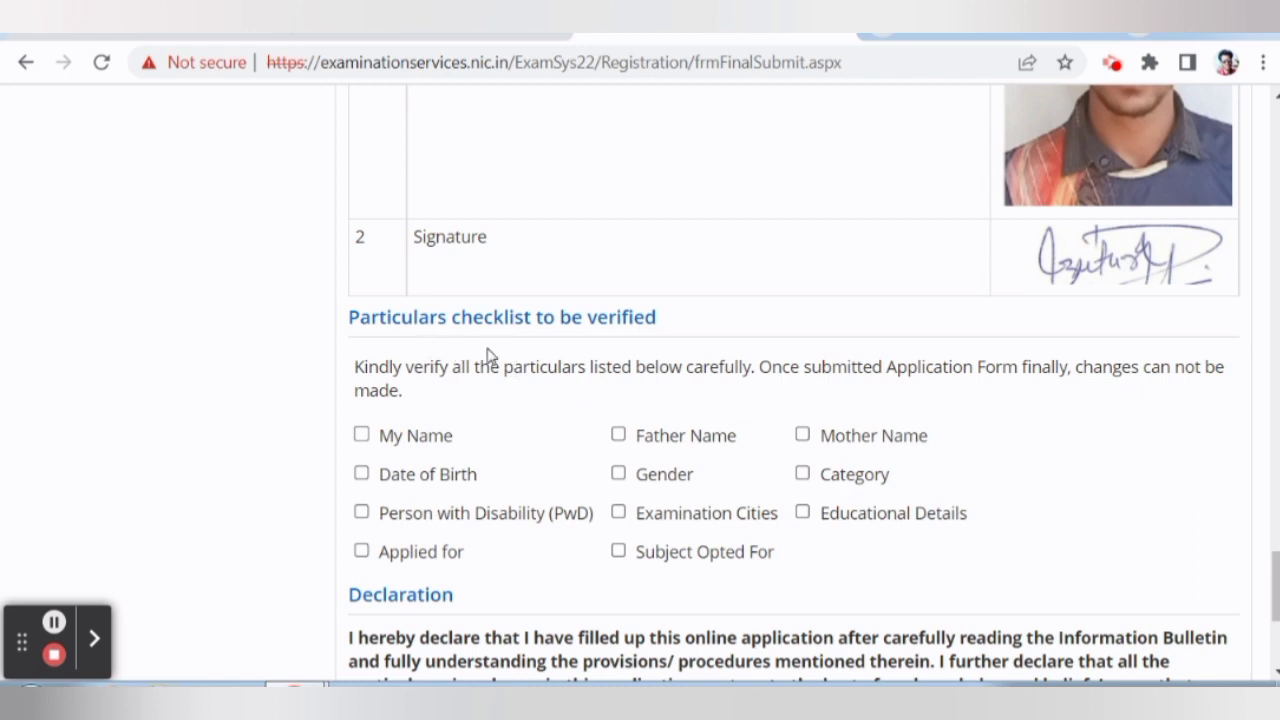
scroll(503, 369, down, 1)
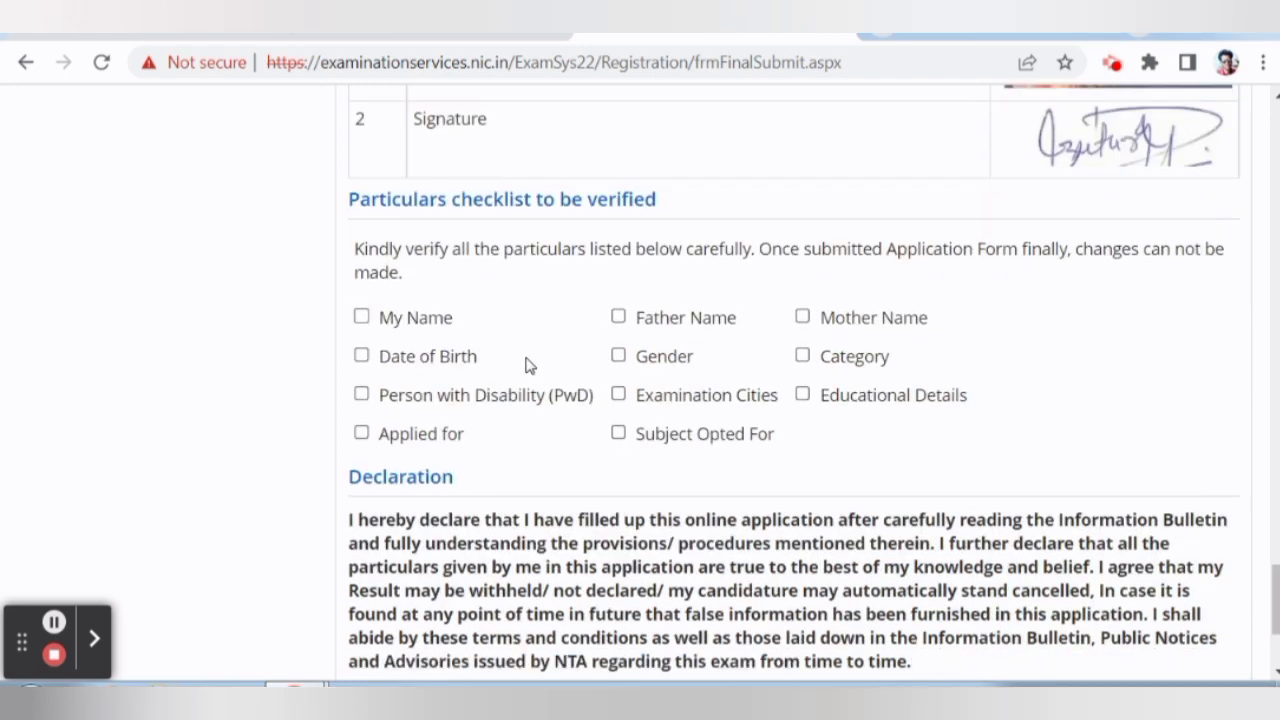
Tick every particular on the verification checklist, from My Name through Applied for.
click(448, 322)
click(682, 322)
click(836, 320)
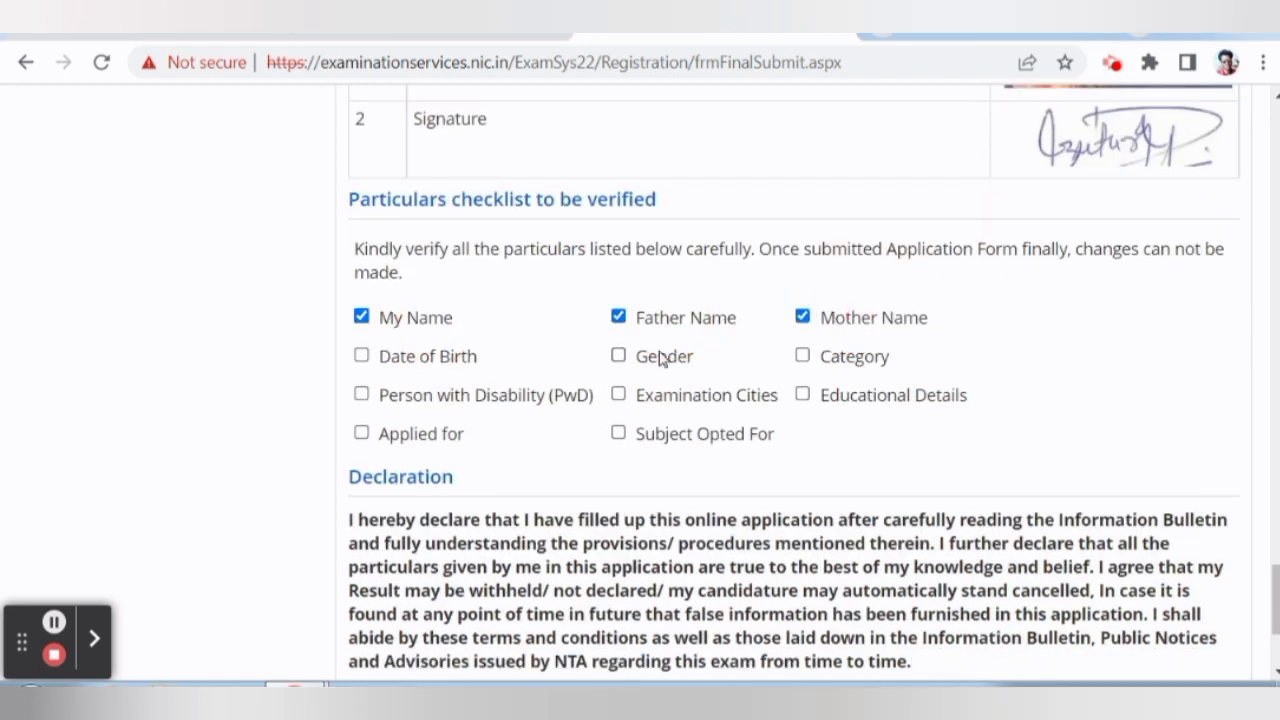
click(458, 358)
click(645, 357)
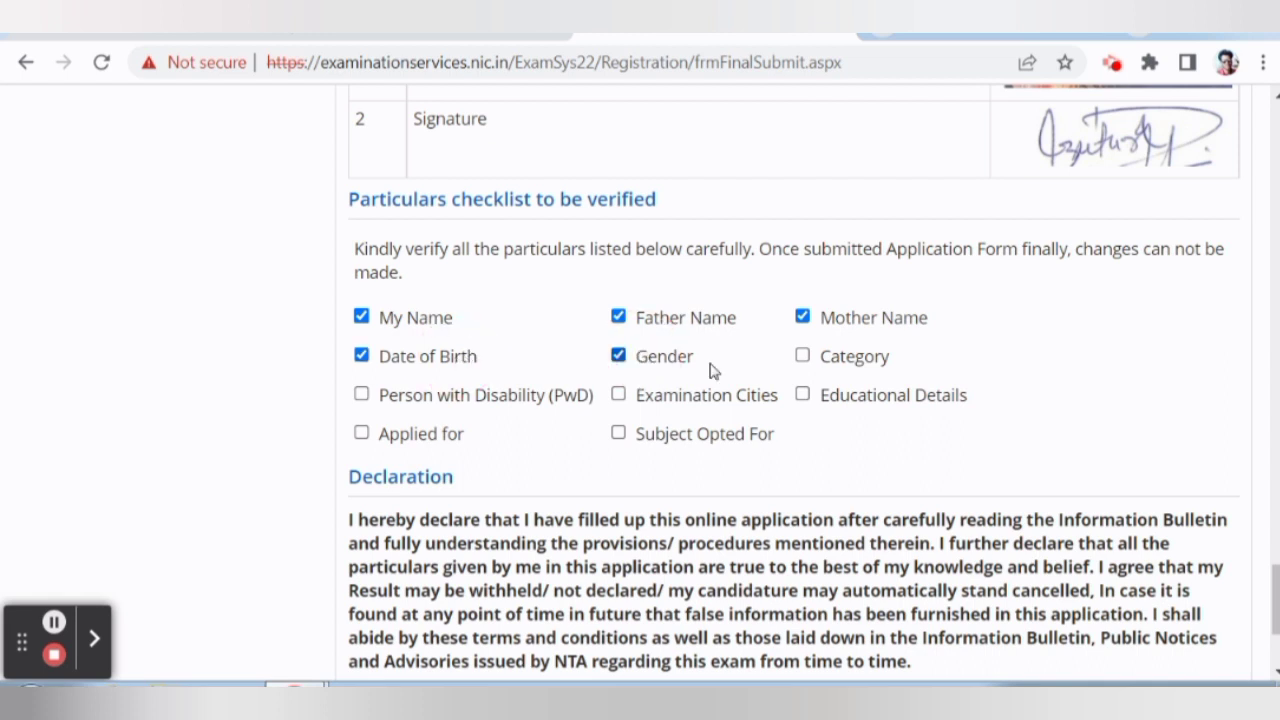
click(840, 358)
click(518, 400)
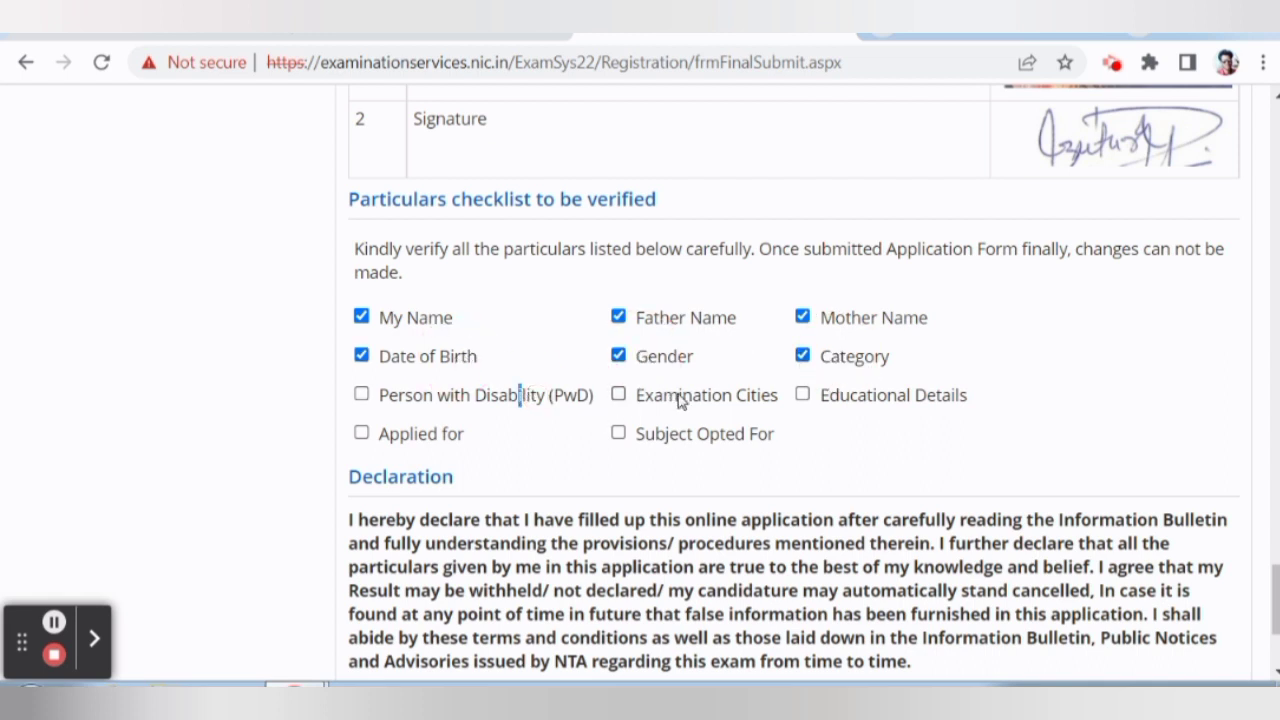
click(619, 396)
click(366, 398)
click(863, 399)
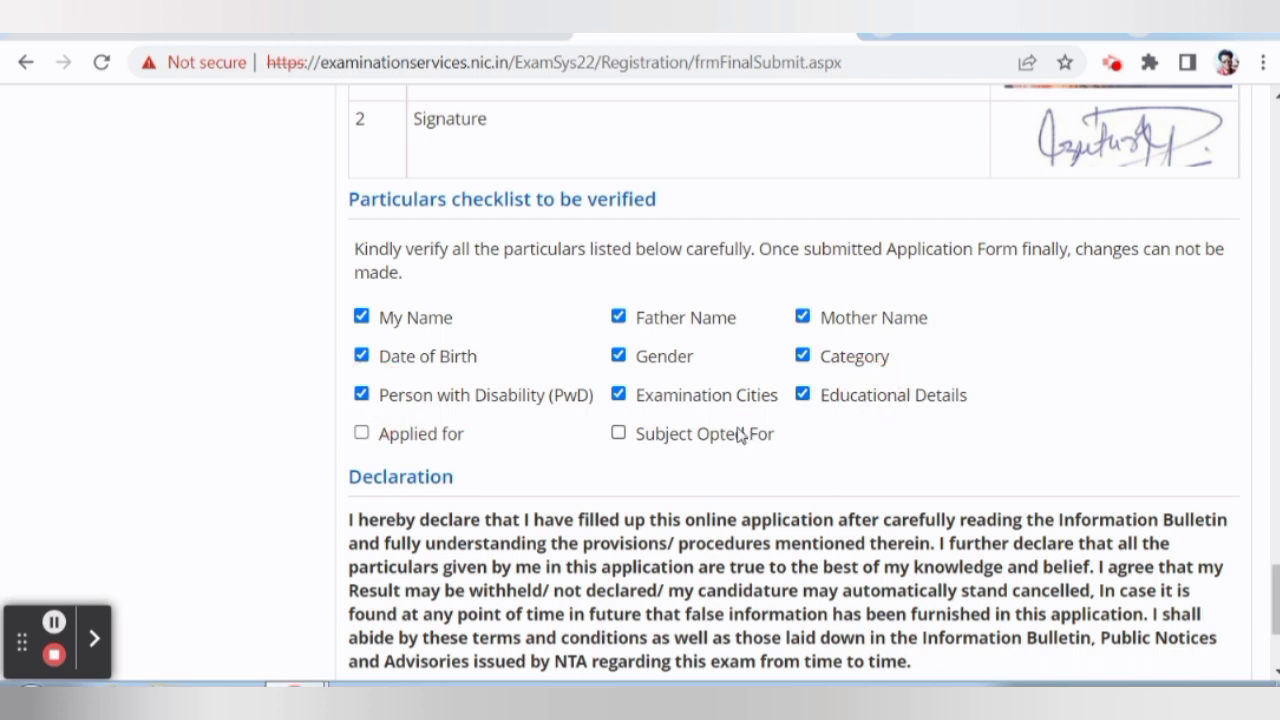
click(690, 440)
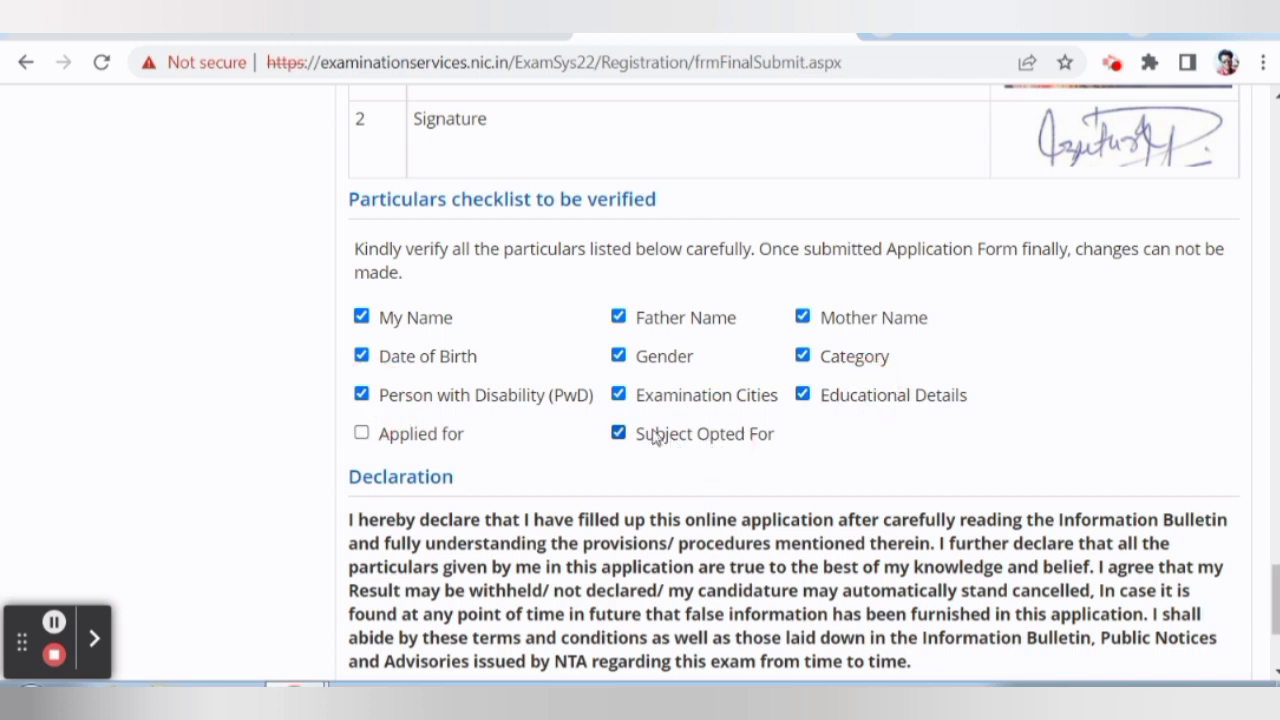
click(402, 445)
Accept the I Agree declaration and confirm Final Submission of Application.
scroll(487, 463, down, 1)
scroll(490, 462, down, 2)
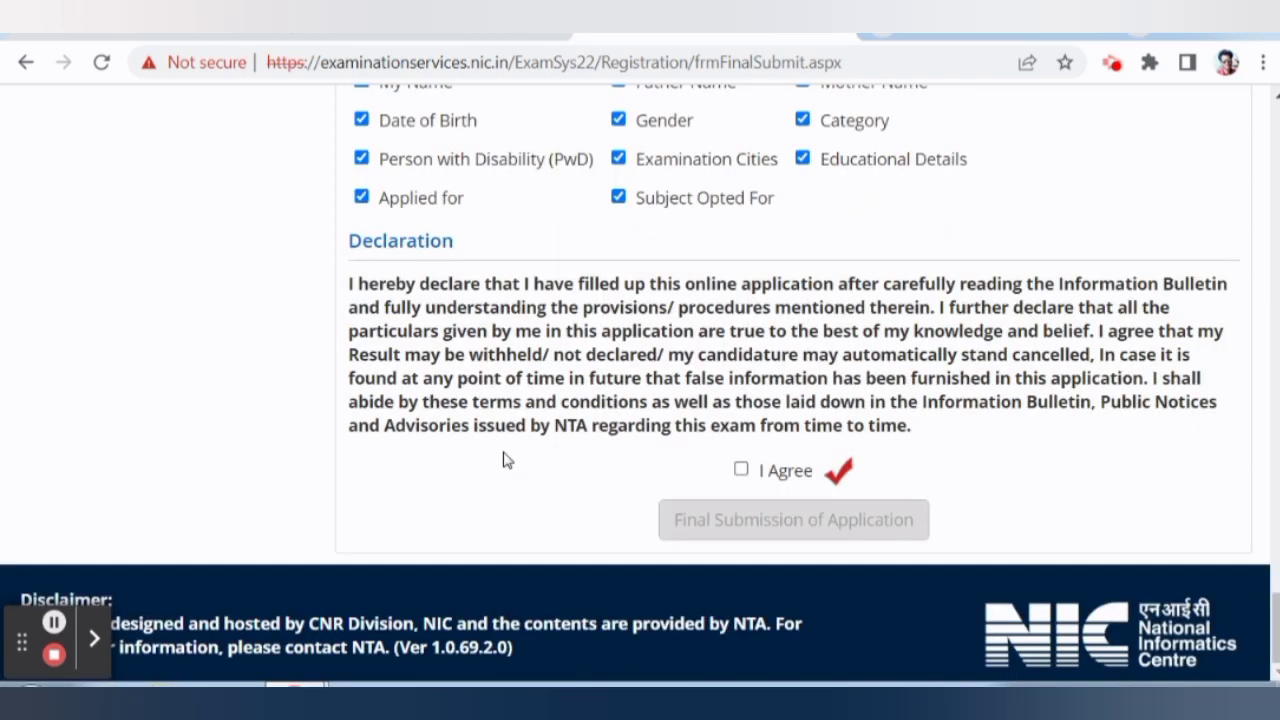
click(741, 471)
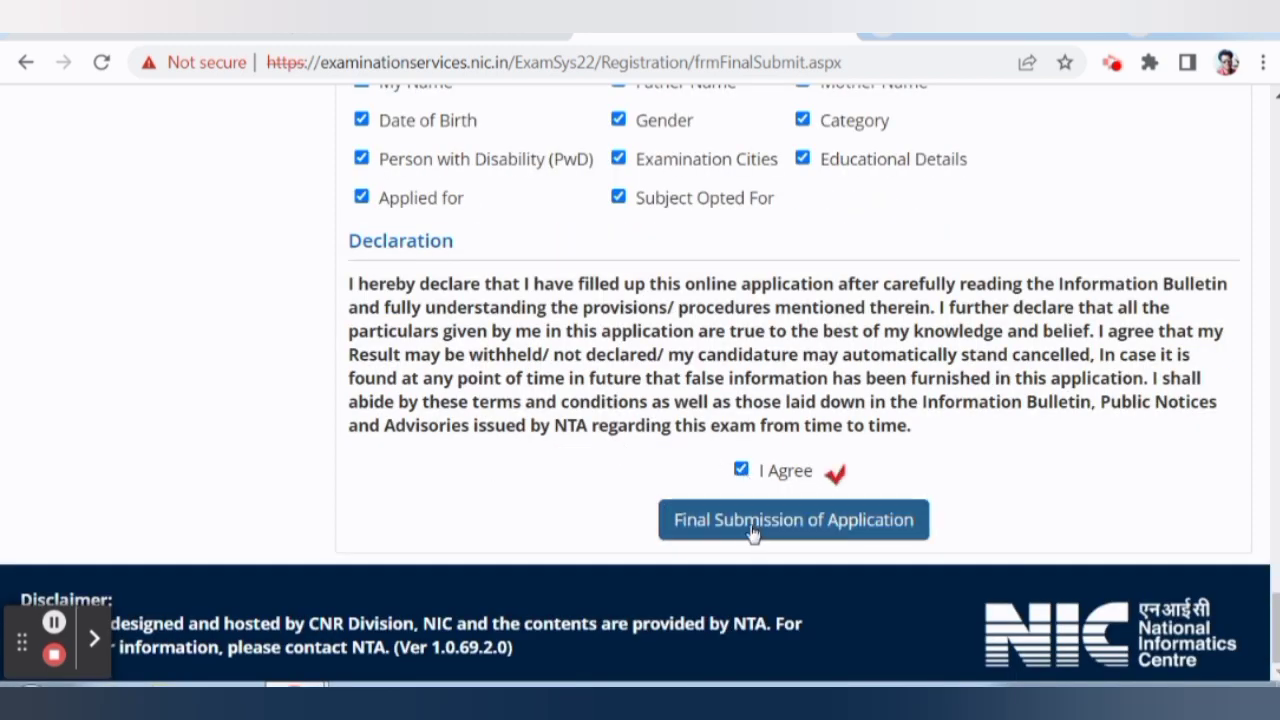
click(747, 528)
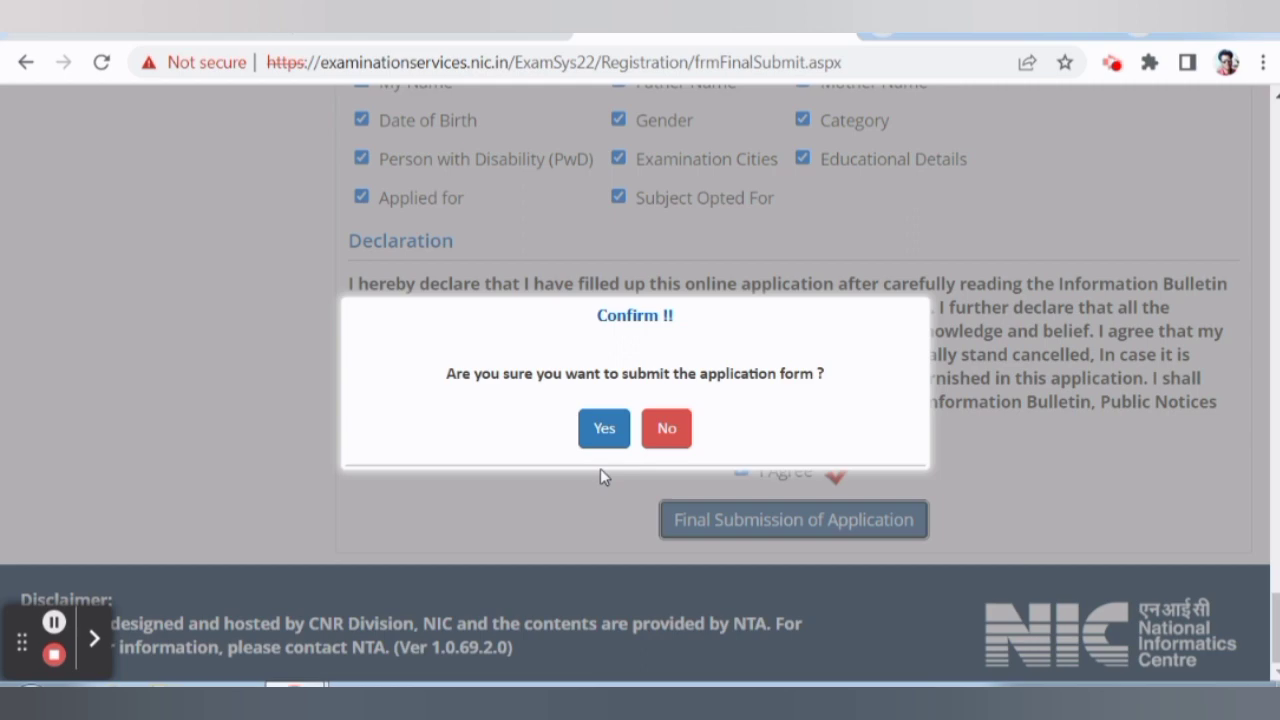
click(614, 428)
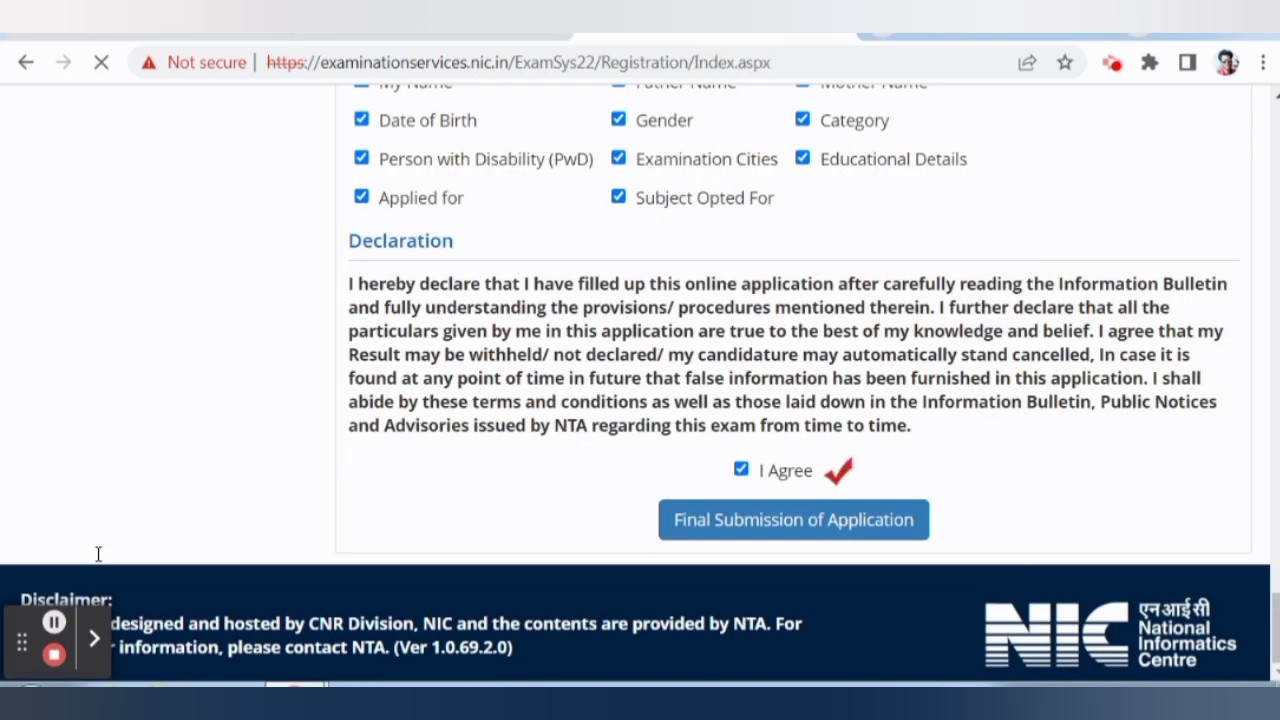
Start paying the Rs. 1000 examination fee from the application status page.
scroll(585, 463, down, 2)
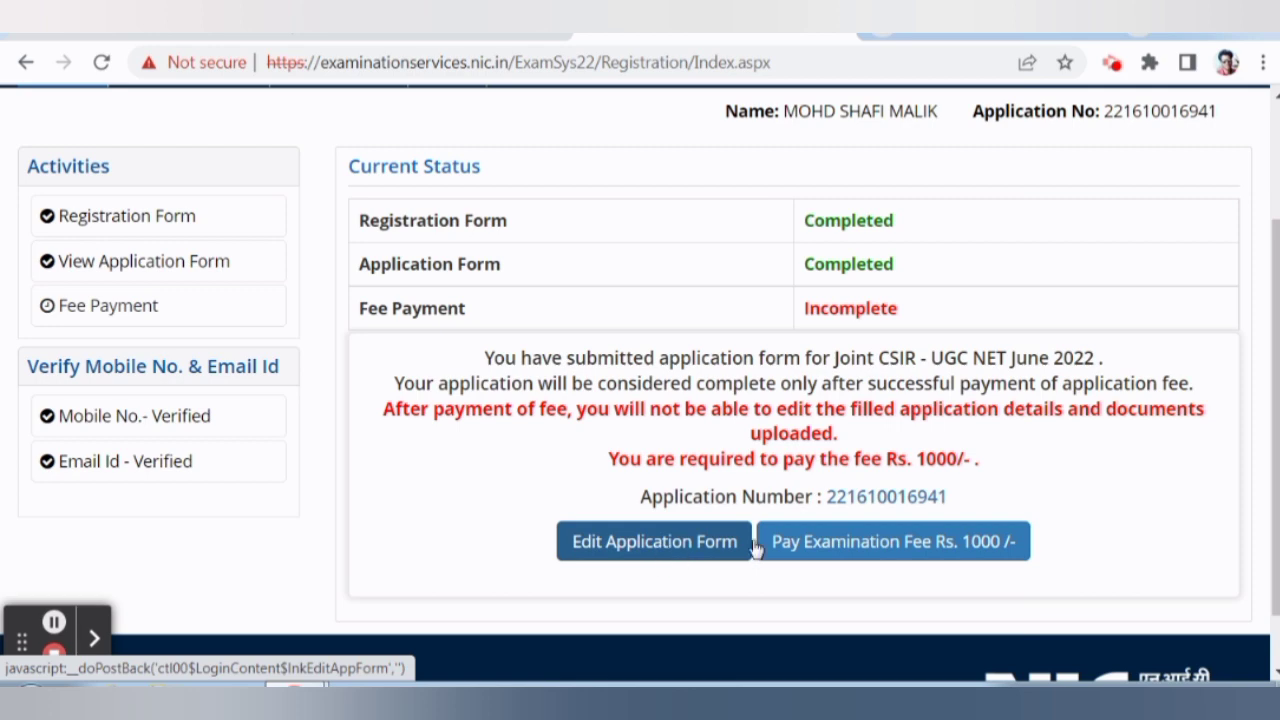
click(843, 553)
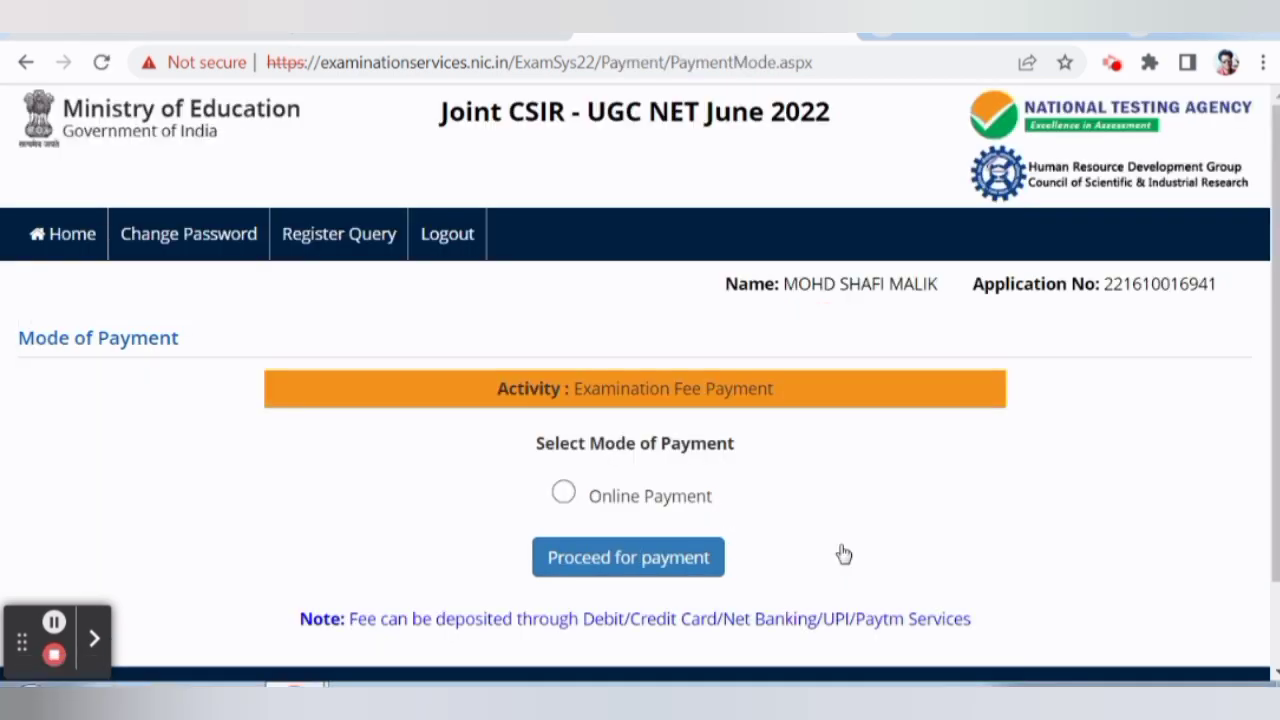
Choose Online Payment as the fee mode and confirm proceeding to payment.
scroll(738, 466, down, 1)
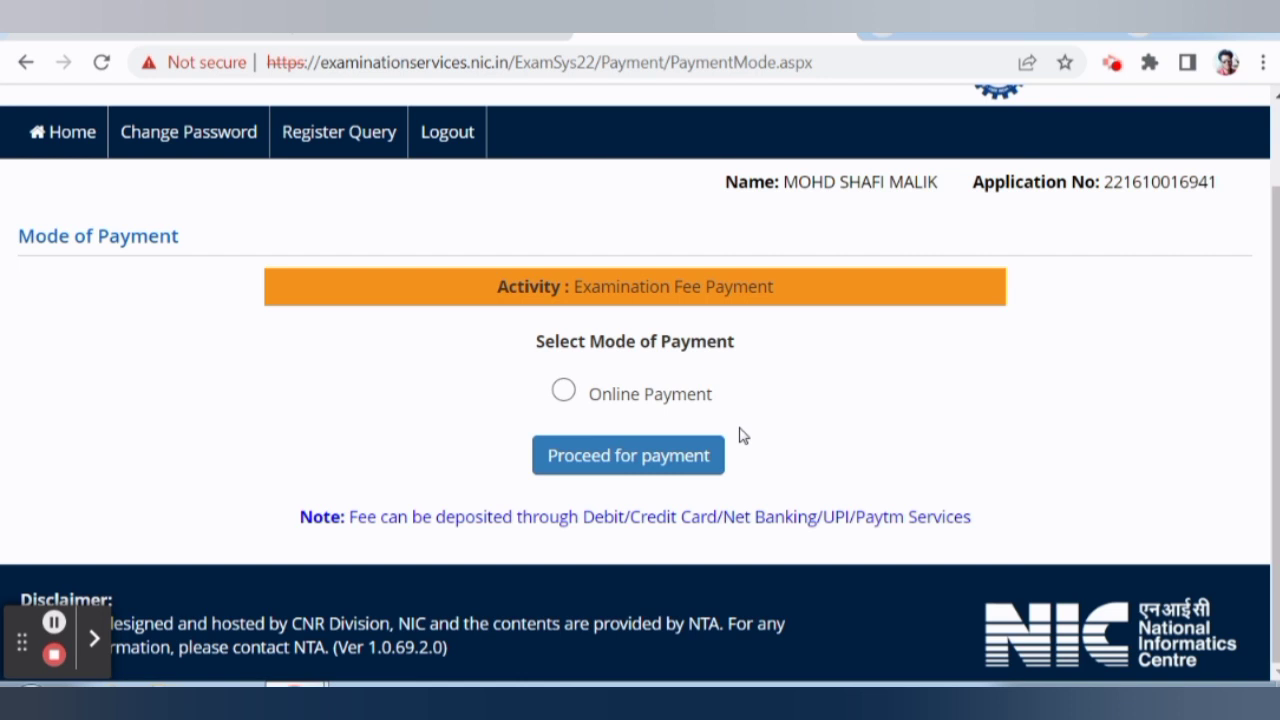
click(677, 394)
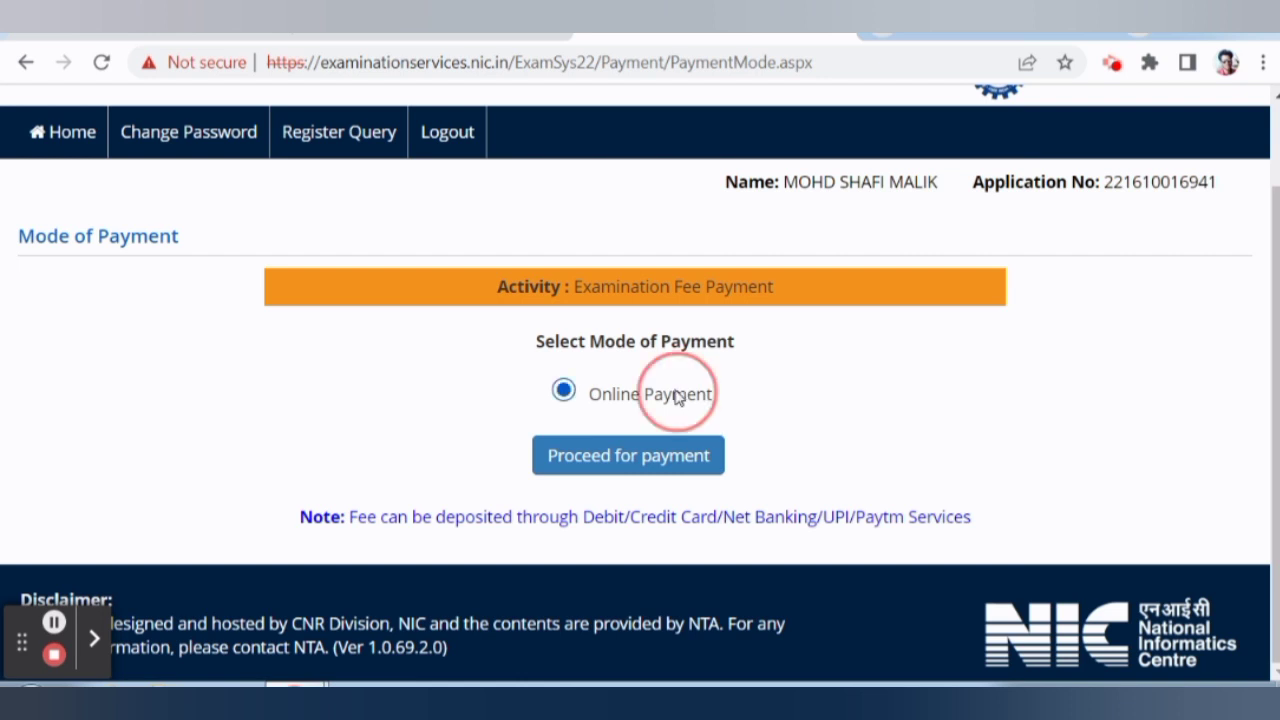
click(641, 480)
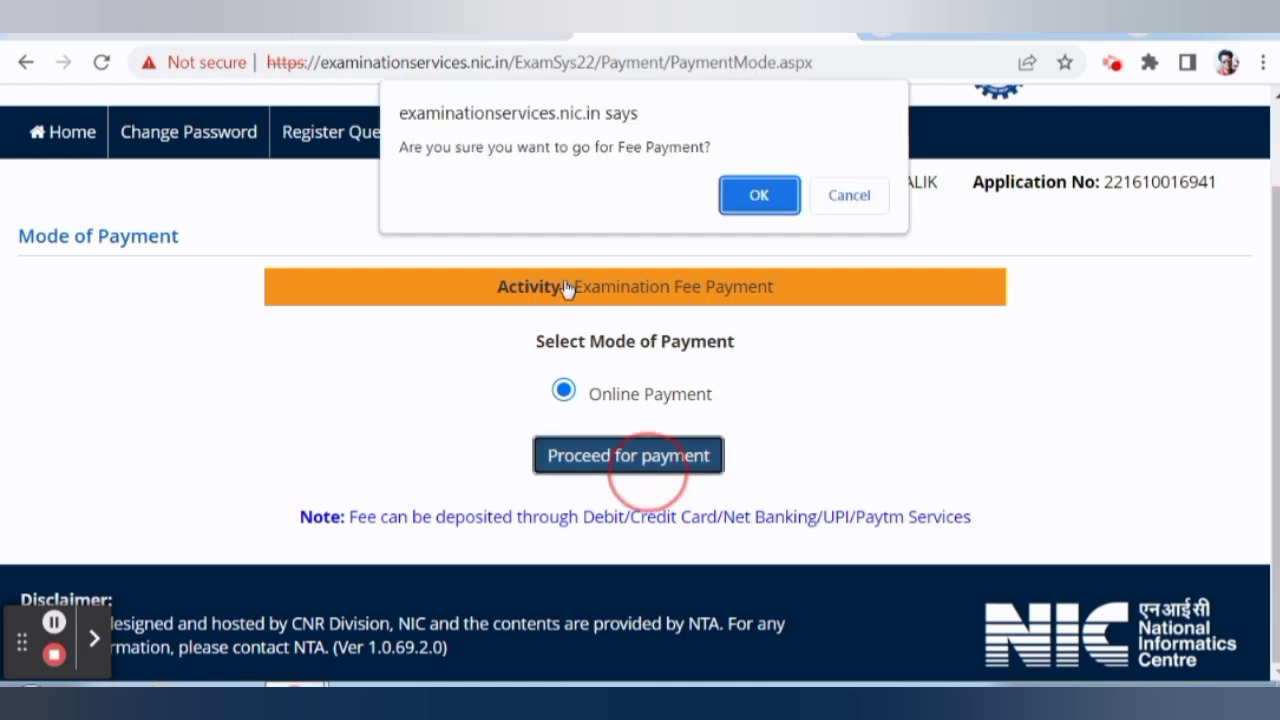
click(742, 205)
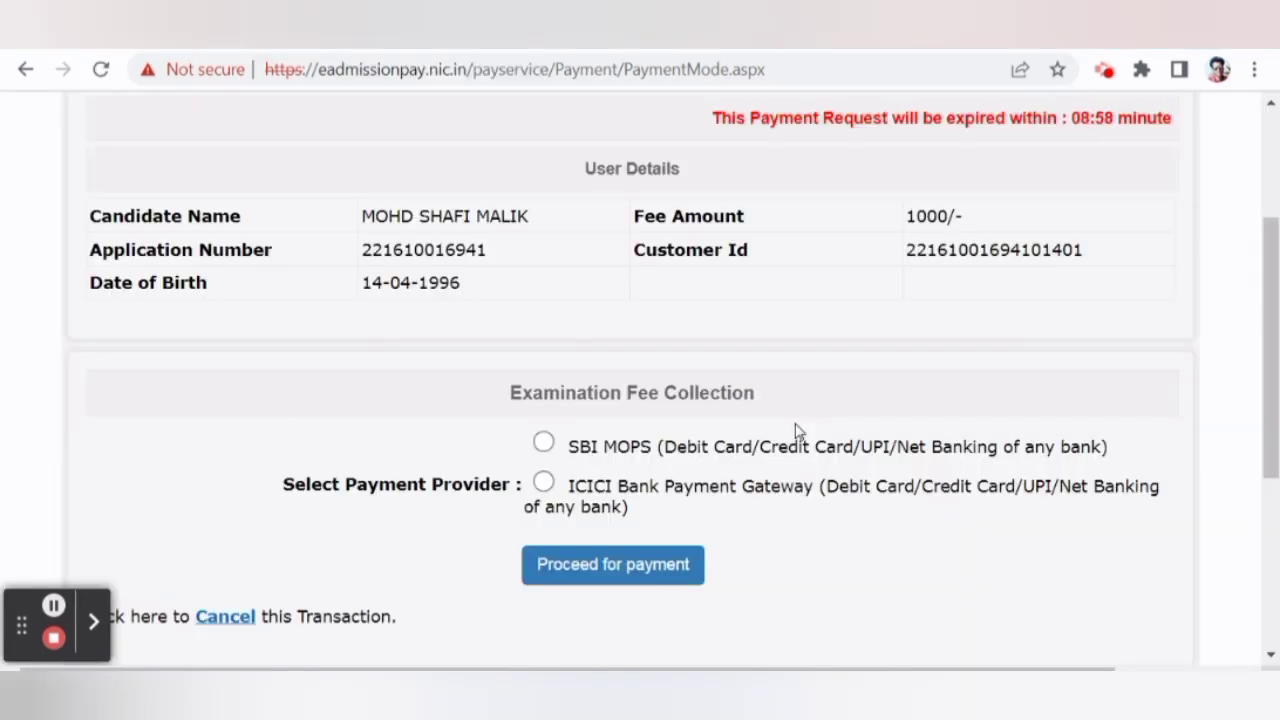
Proceed with SBI MOPS as the payment provider for the fee.
scroll(790, 330, down, 3)
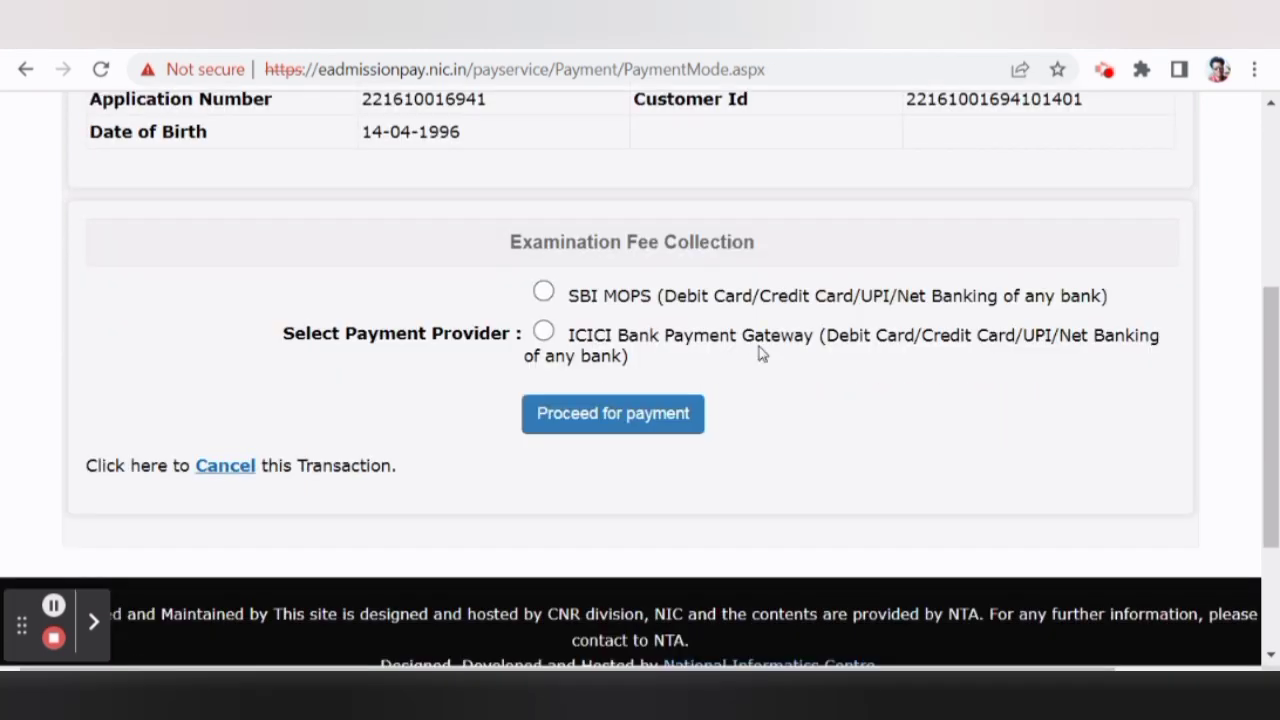
scroll(650, 320, up, 1)
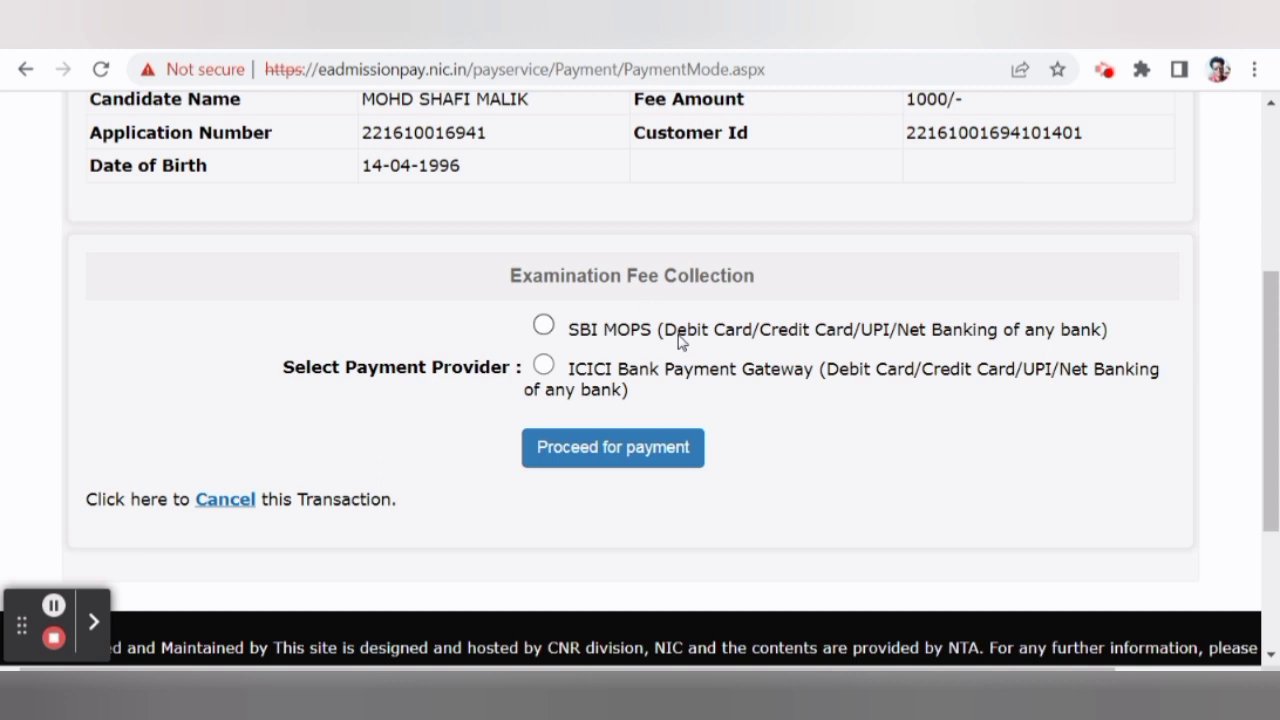
click(579, 457)
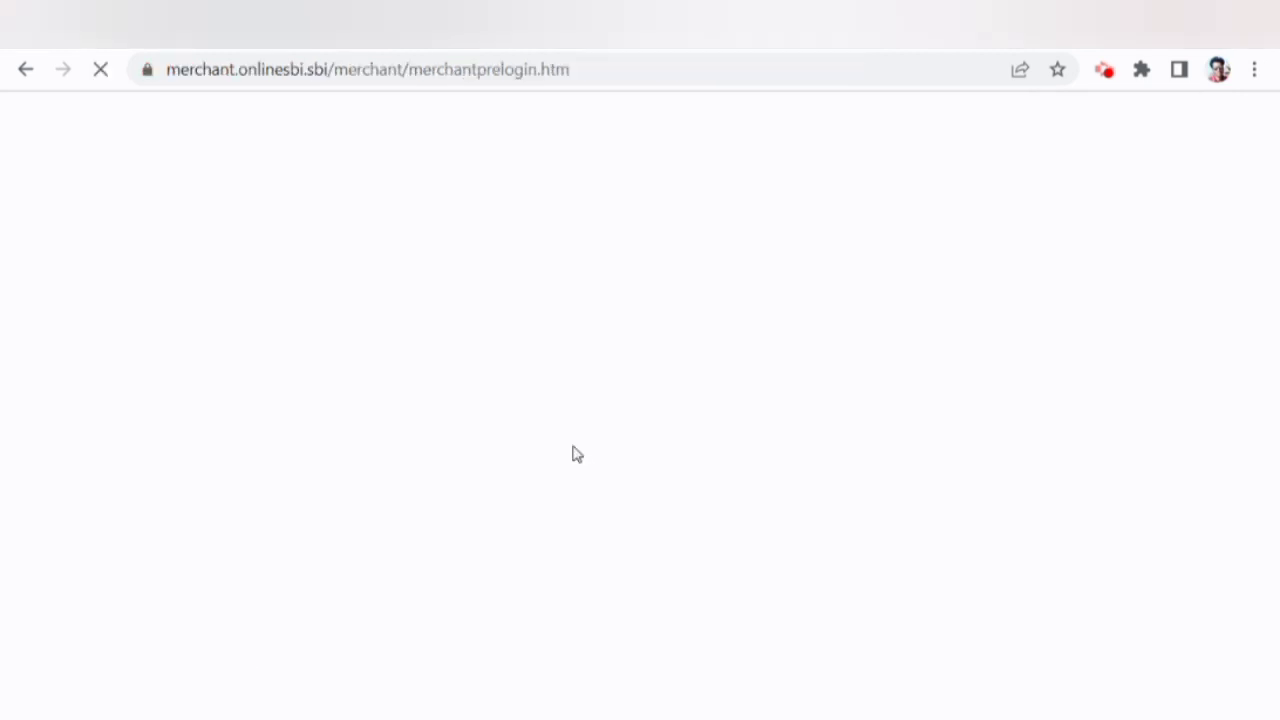
Pick Other Bank Debit Cards as the payment method in SBMOPS.
scroll(580, 434, down, 2)
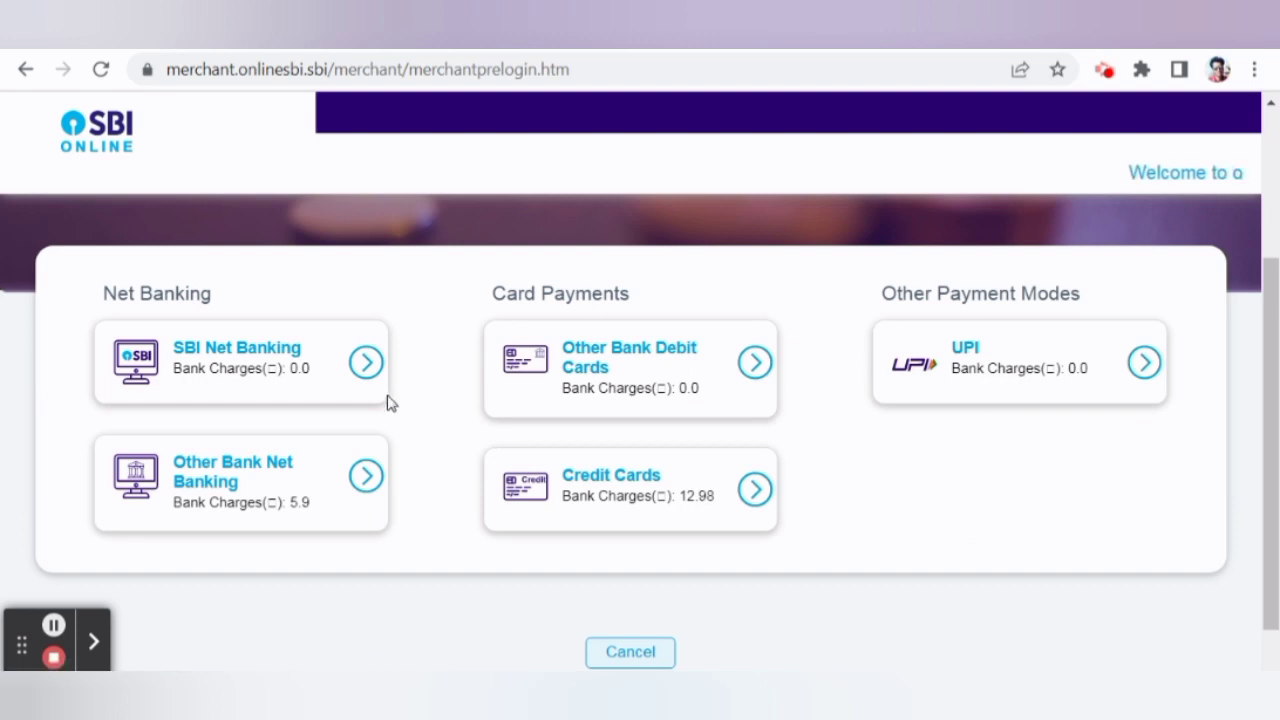
scroll(385, 430, up, 1)
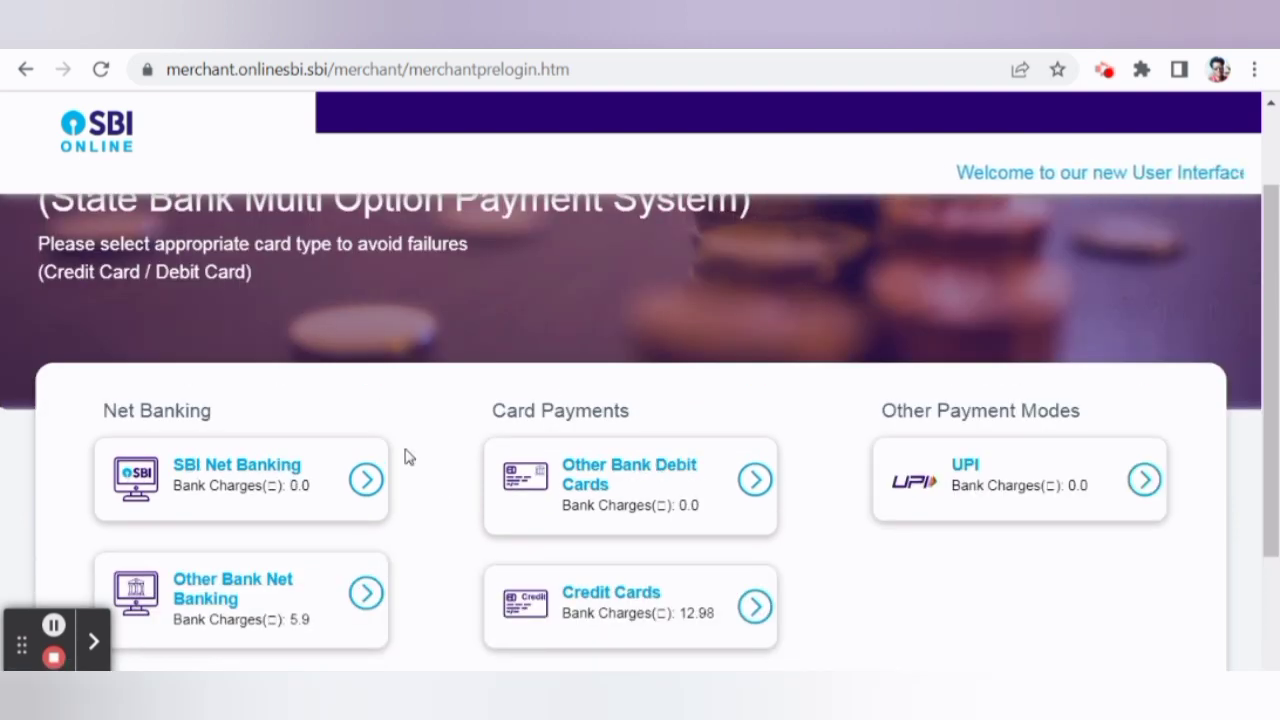
scroll(640, 440, down, 1)
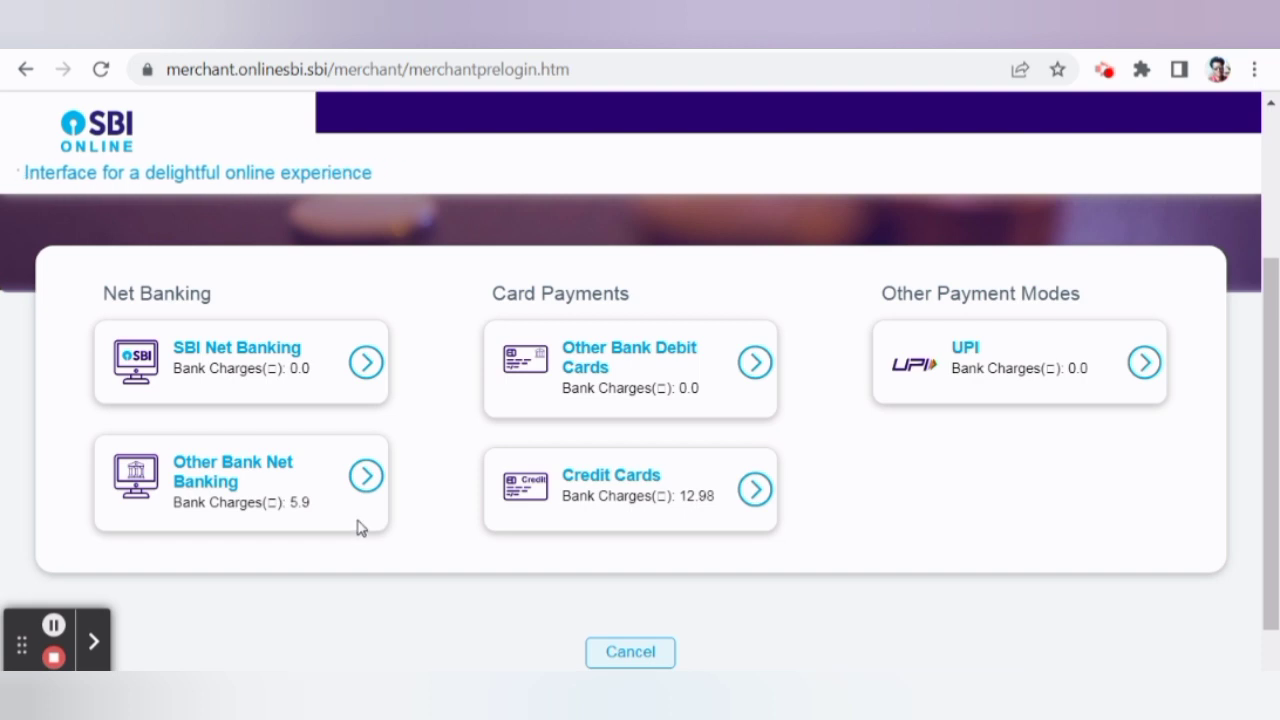
click(625, 362)
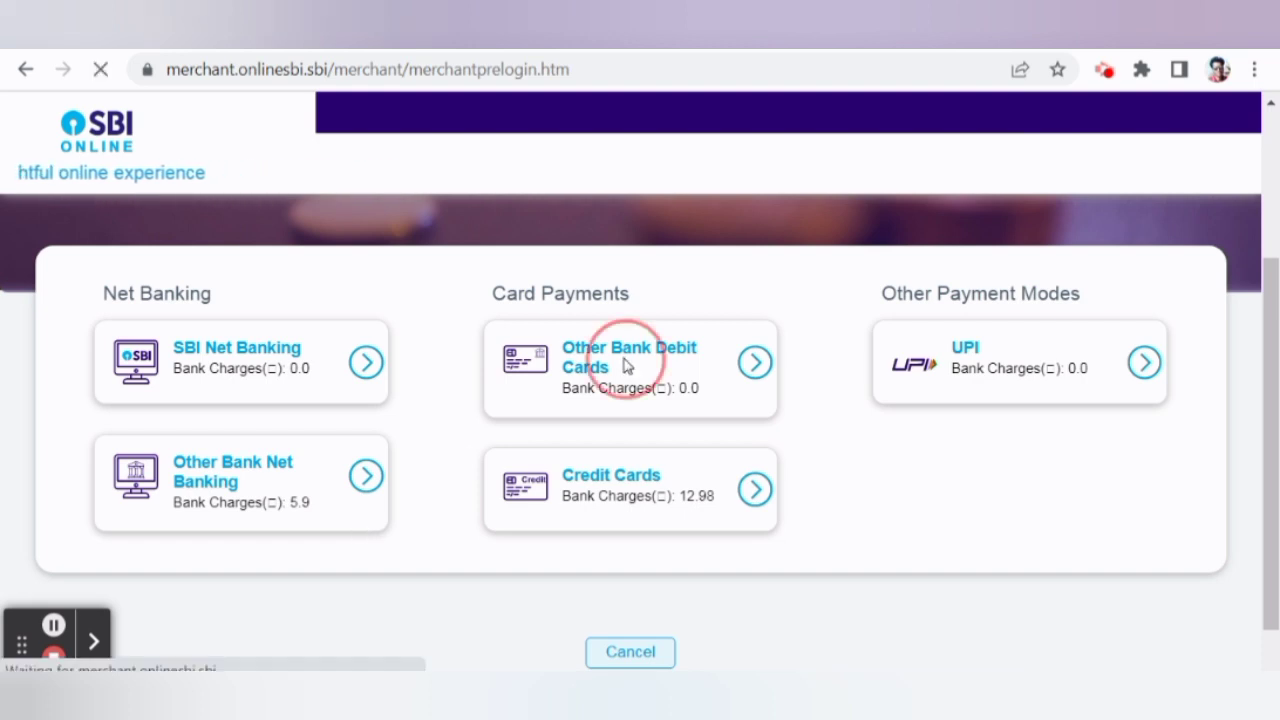
Confirm the 1000 INR CSIR UGCNET payment details.
scroll(595, 420, down, 1)
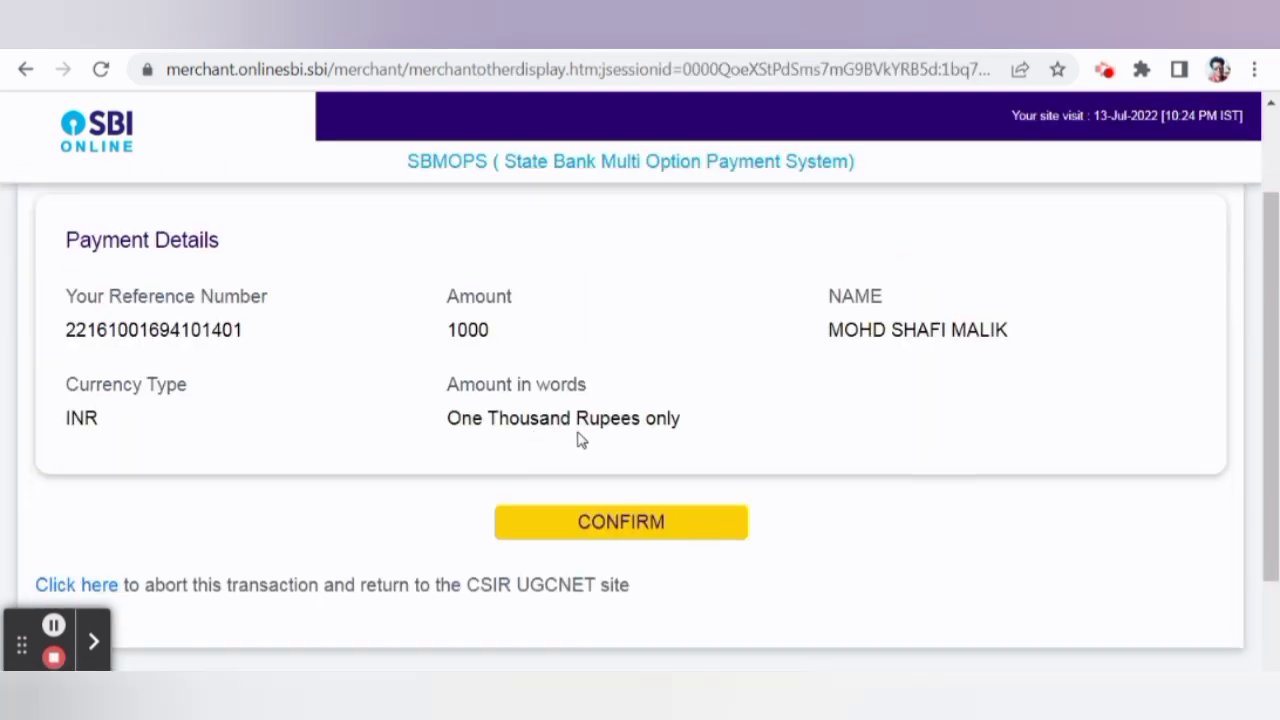
scroll(581, 440, down, 1)
scroll(631, 449, up, 1)
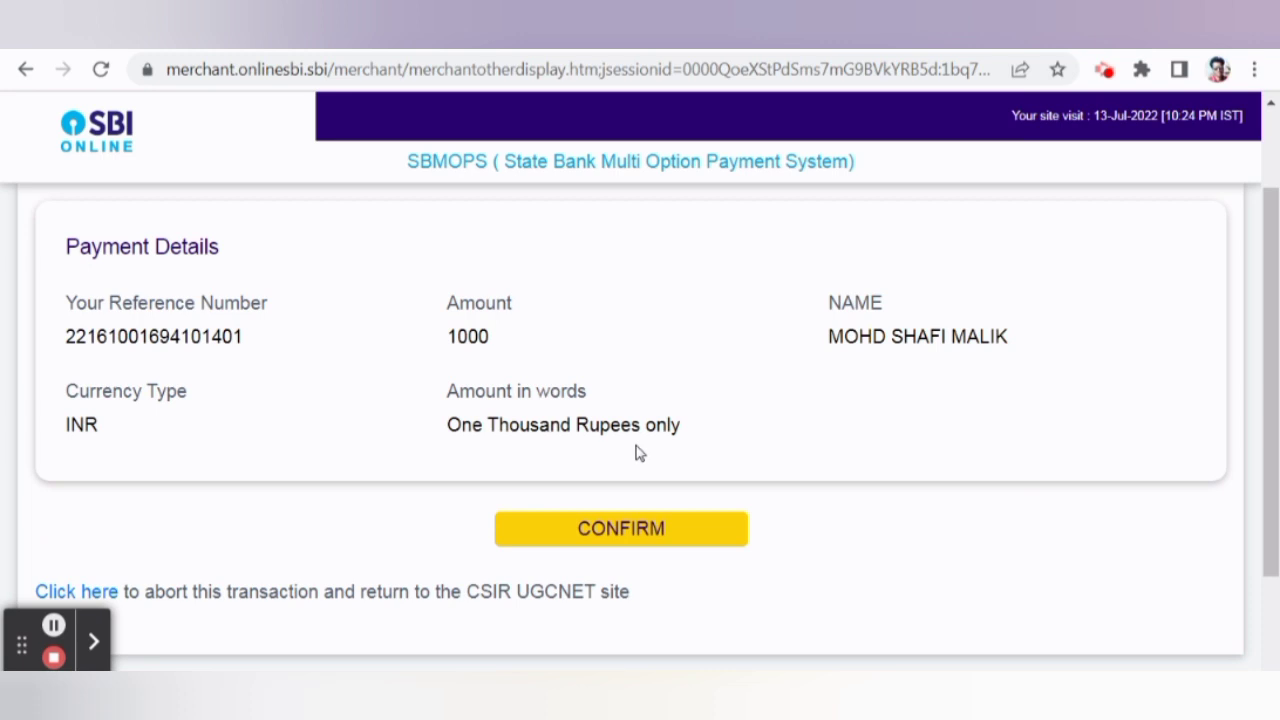
click(578, 527)
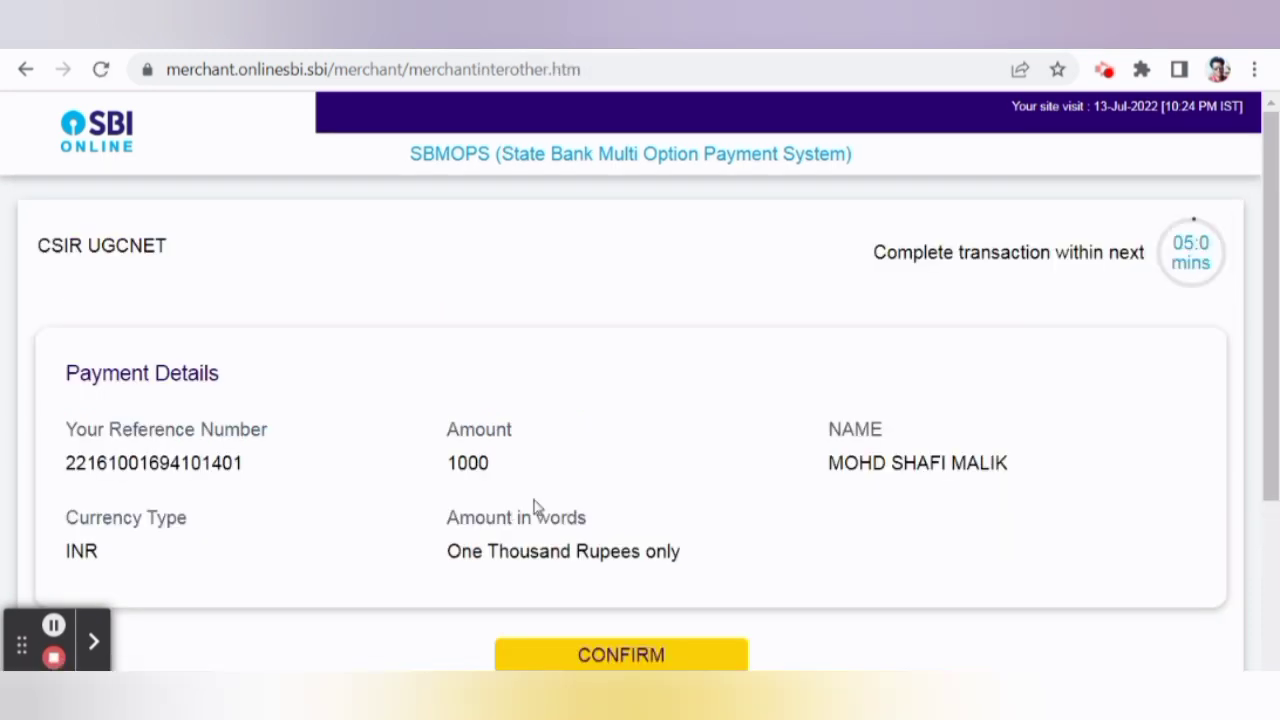
scroll(540, 500, down, 2)
Confirm the timed transaction to reach the SBI card-details page for Rs 1000.00.
click(592, 432)
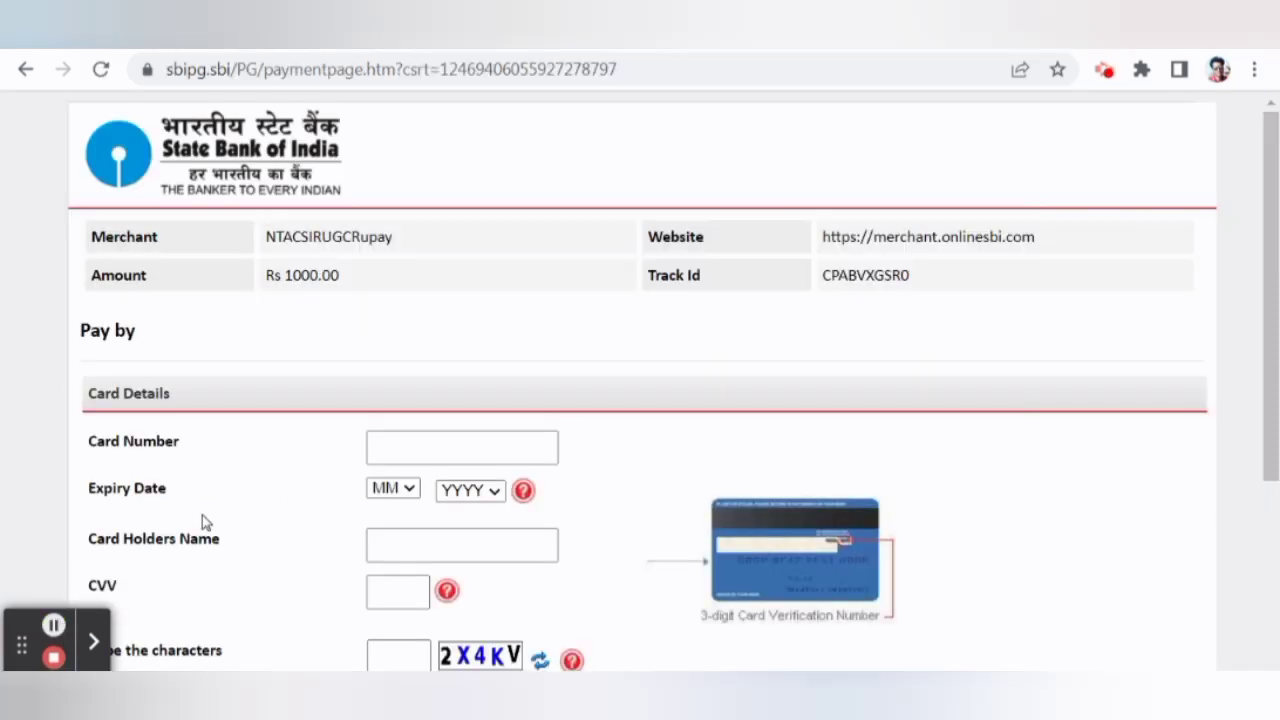
scroll(240, 490, down, 1)
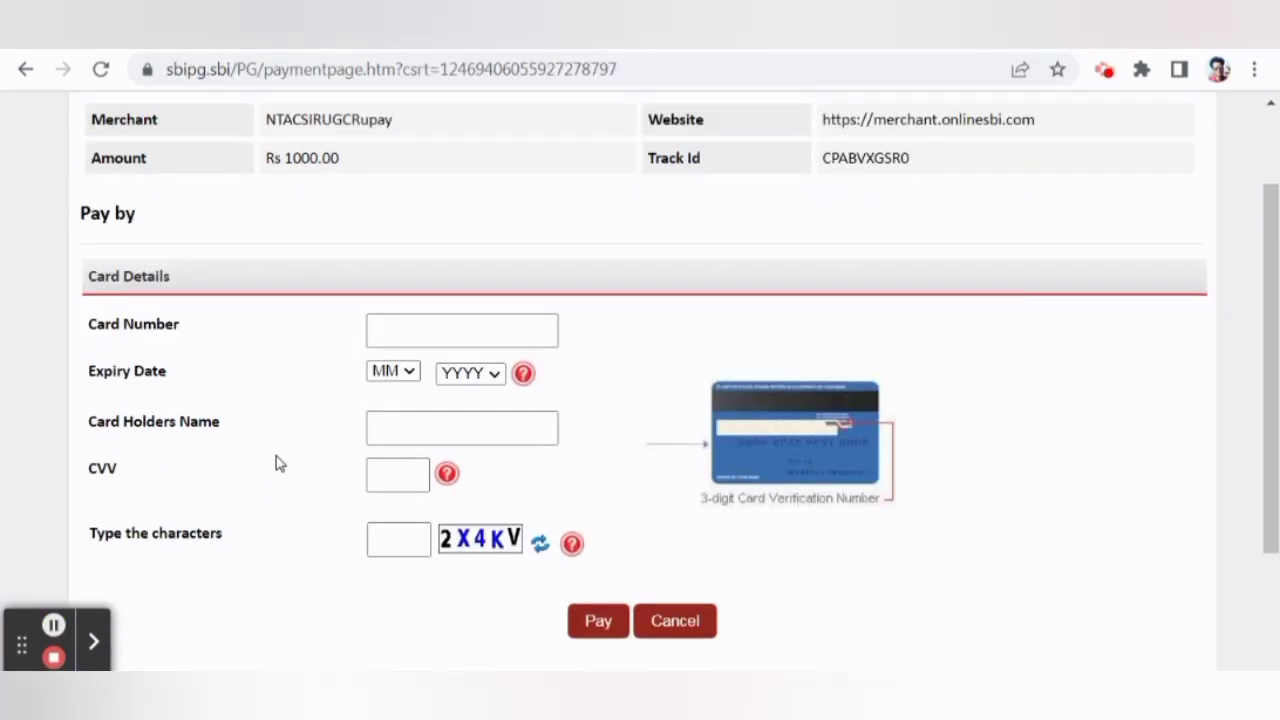
scroll(277, 457, up, 1)
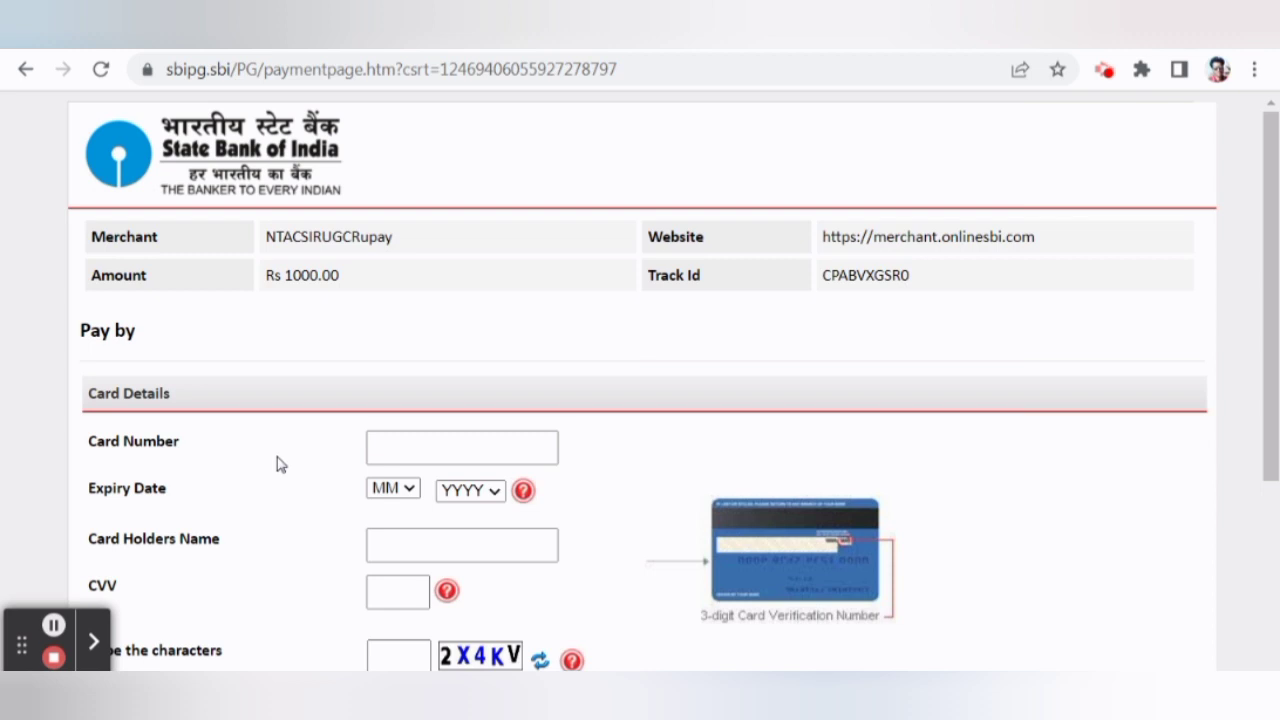
scroll(280, 464, down, 3)
scroll(634, 394, up, 1)
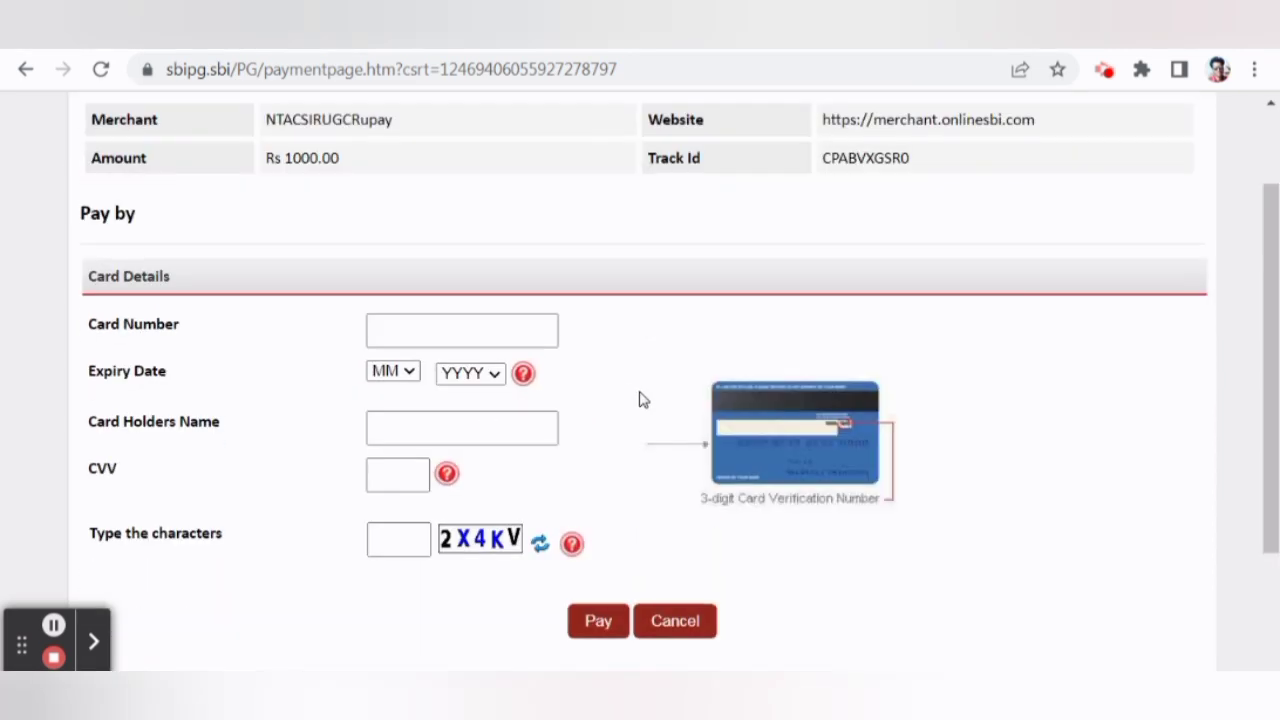
scroll(616, 412, up, 1)
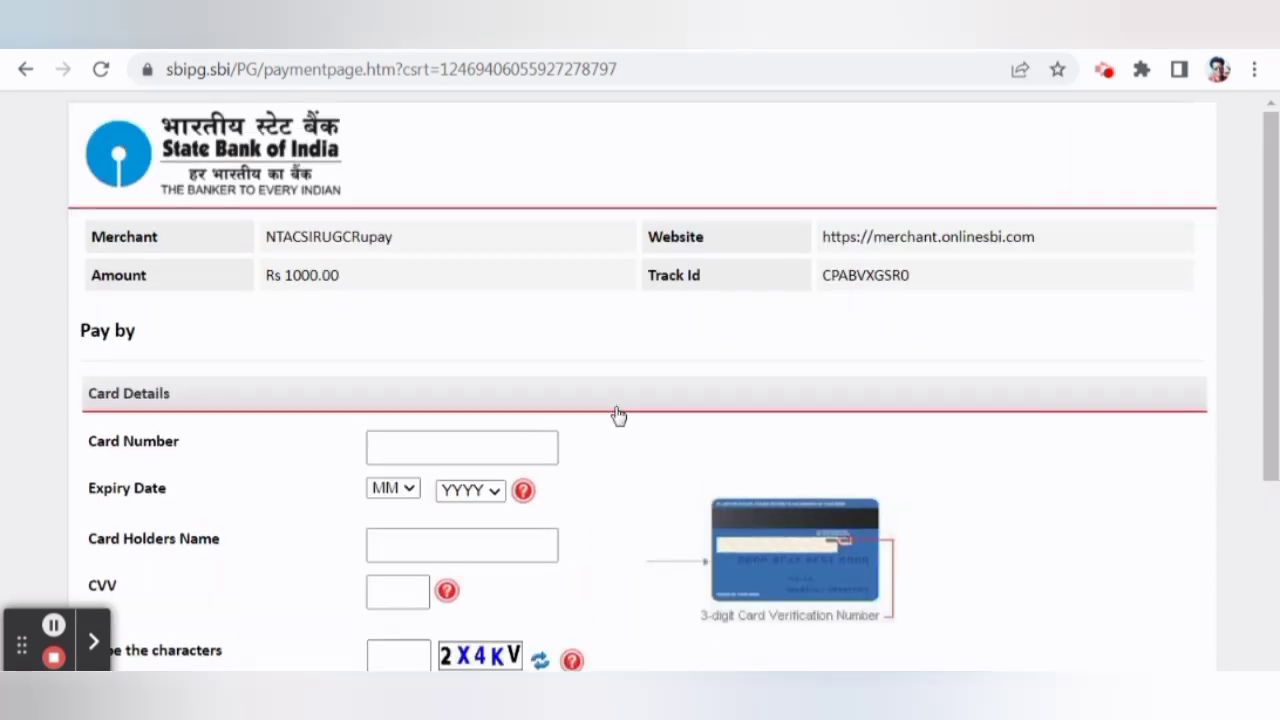